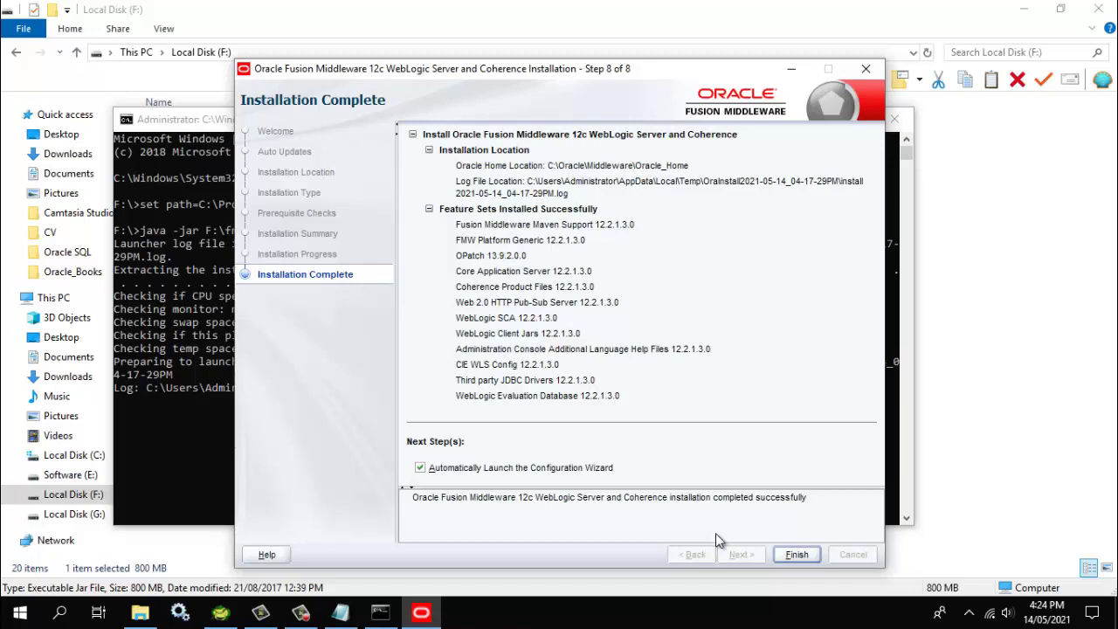
# Finish the installation, then create a new domain from the Basic WebLogic Server Domain template
pyautogui.click(800, 555)
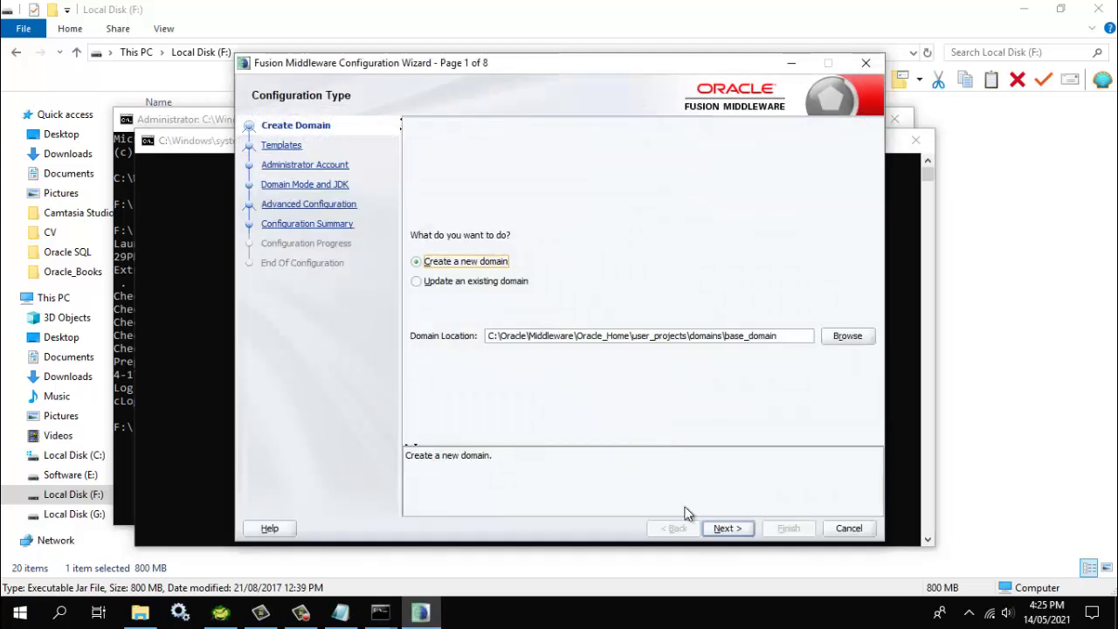
pyautogui.click(729, 529)
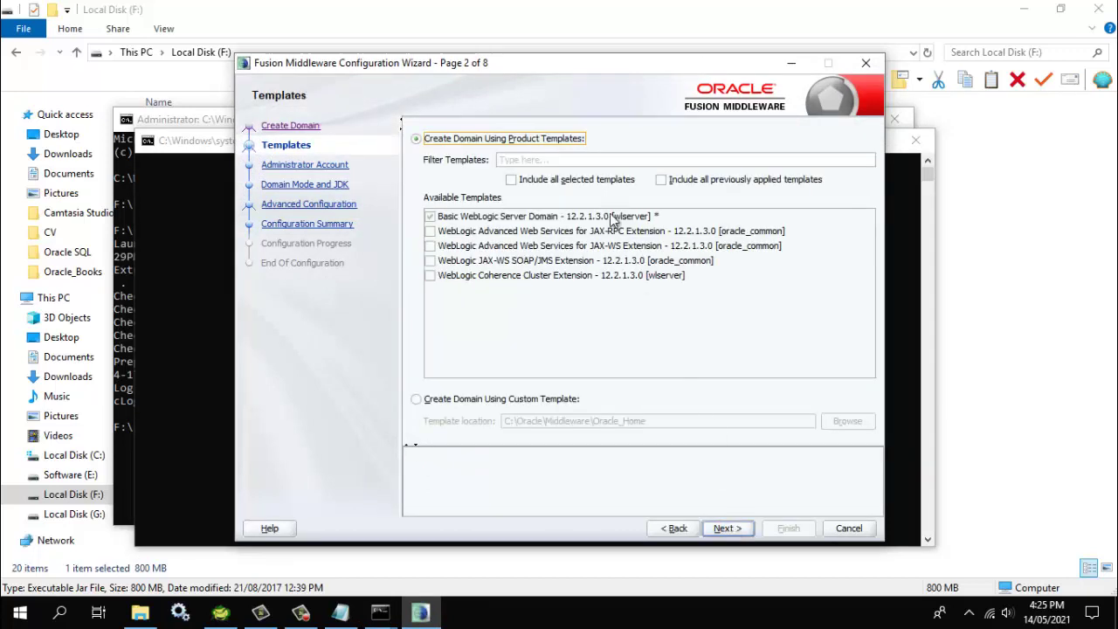
pyautogui.click(730, 527)
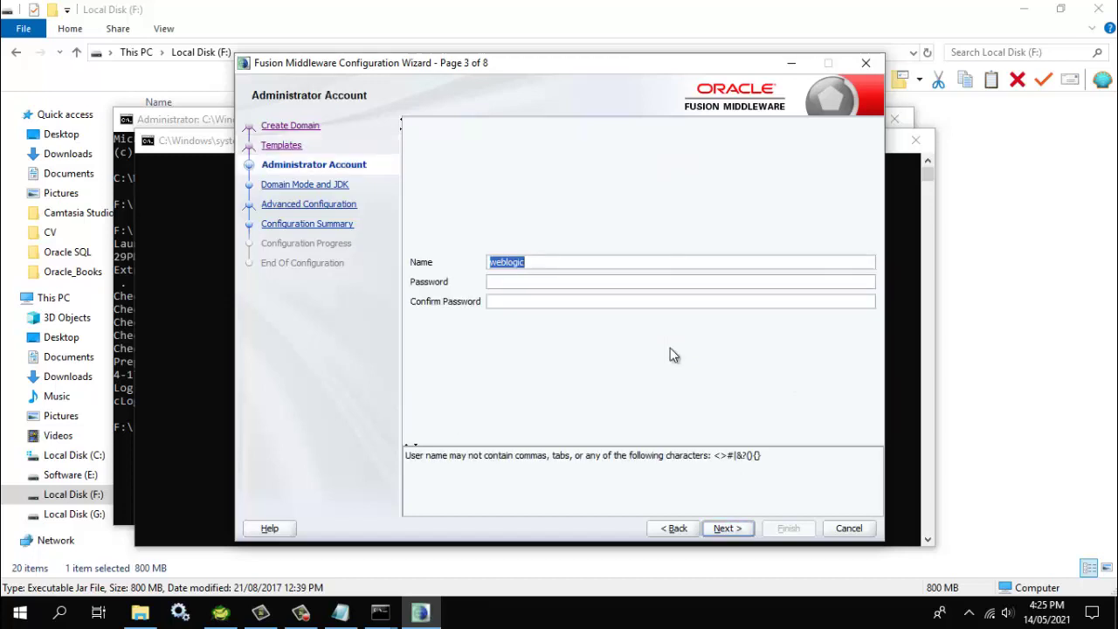
# Enter and confirm the administrator account password for weblogic
pyautogui.click(569, 283)
pyautogui.write('welcom')
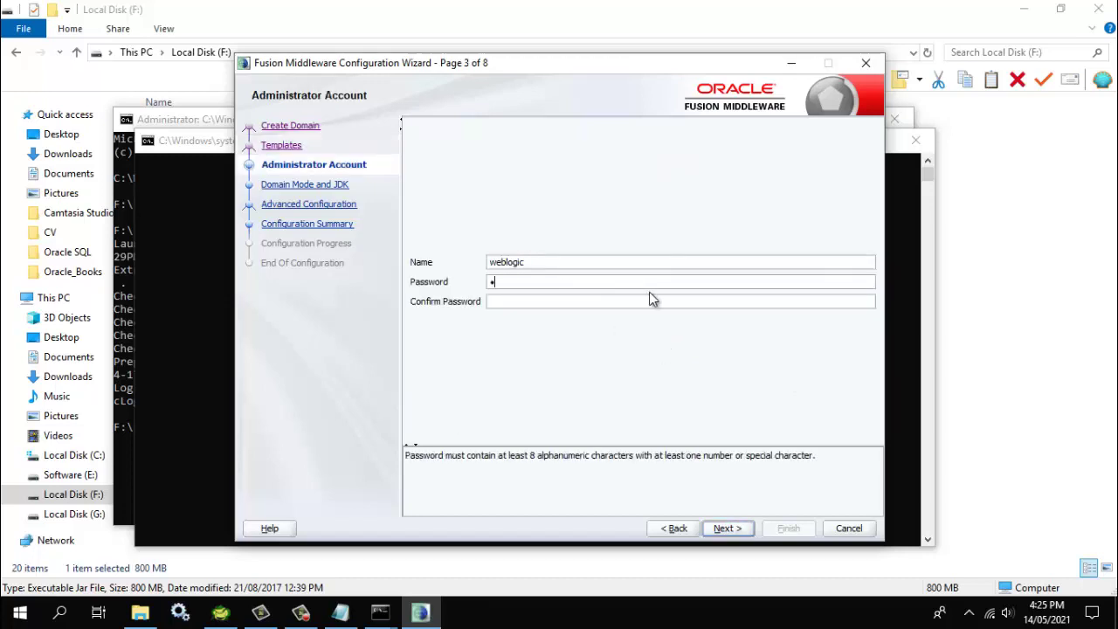
pyautogui.write('e1234')
pyautogui.click(649, 299)
pyautogui.write('we')
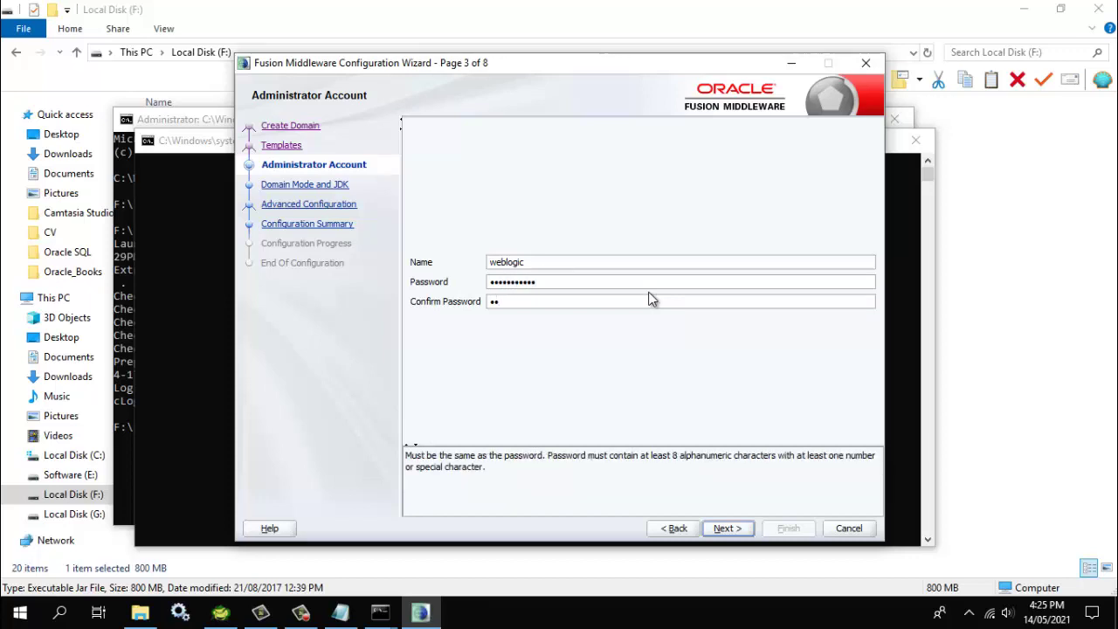
pyautogui.write('lcome1234')
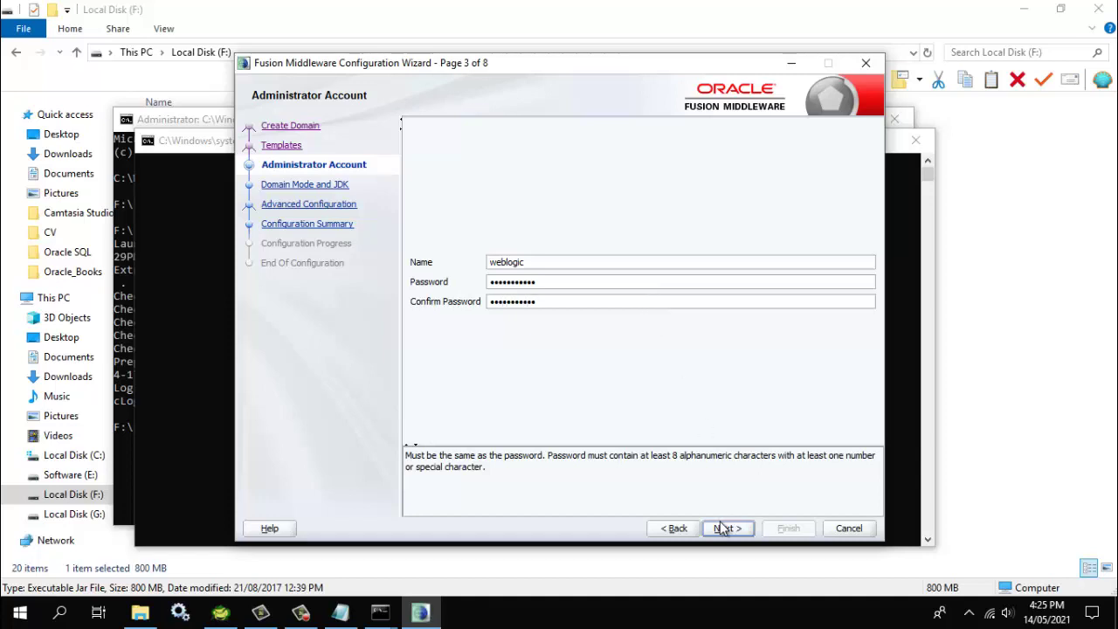
pyautogui.click(725, 528)
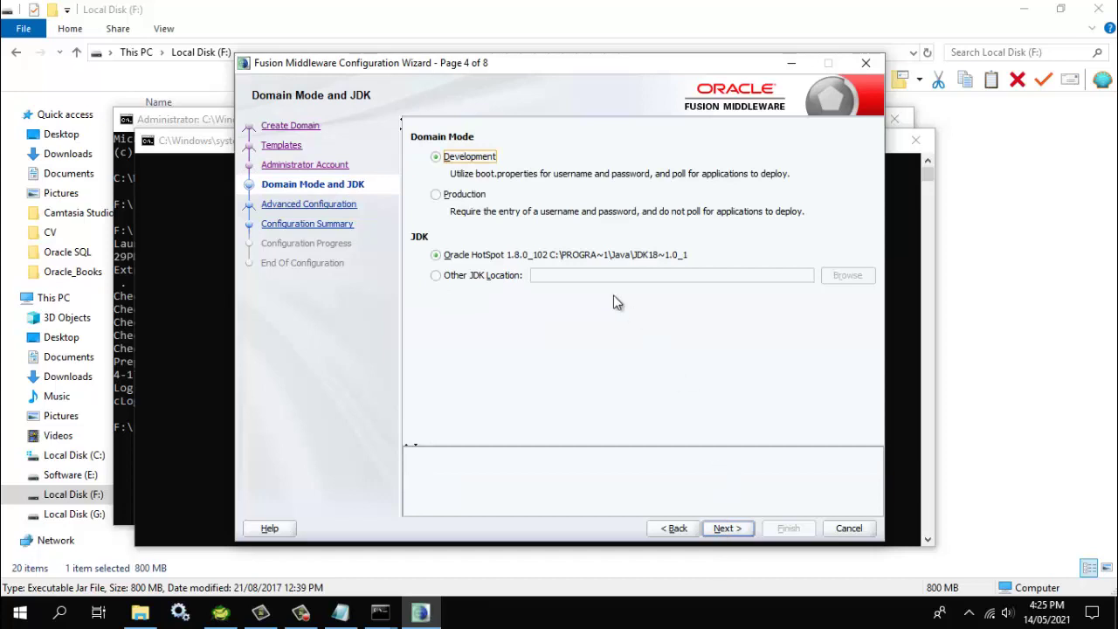
# Choose Production domain mode and tick Administration Server under Advanced Configuration
pyautogui.click(460, 198)
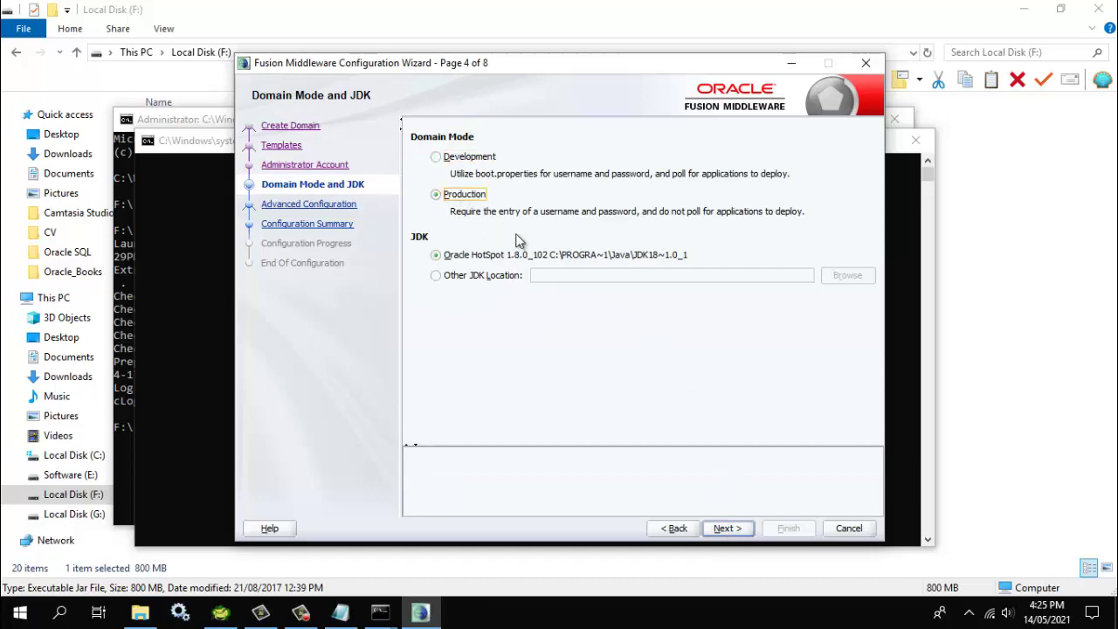
pyautogui.click(728, 528)
pyautogui.click(465, 142)
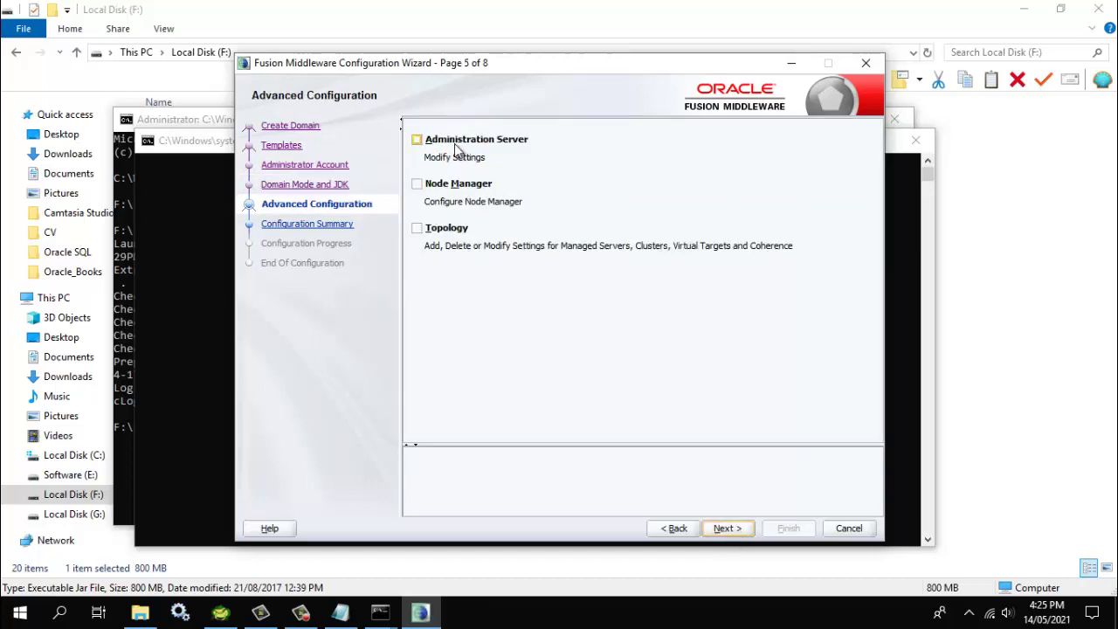
# Also enable Node Manager and Topology in Advanced Configuration
pyautogui.click(451, 189)
pyautogui.click(442, 229)
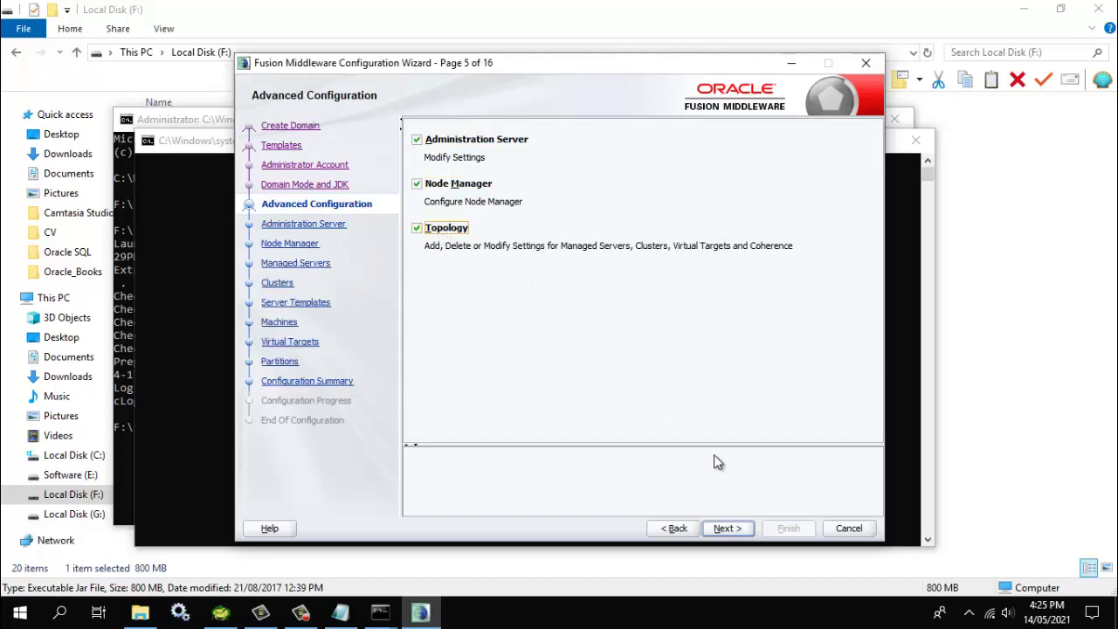
pyautogui.click(725, 527)
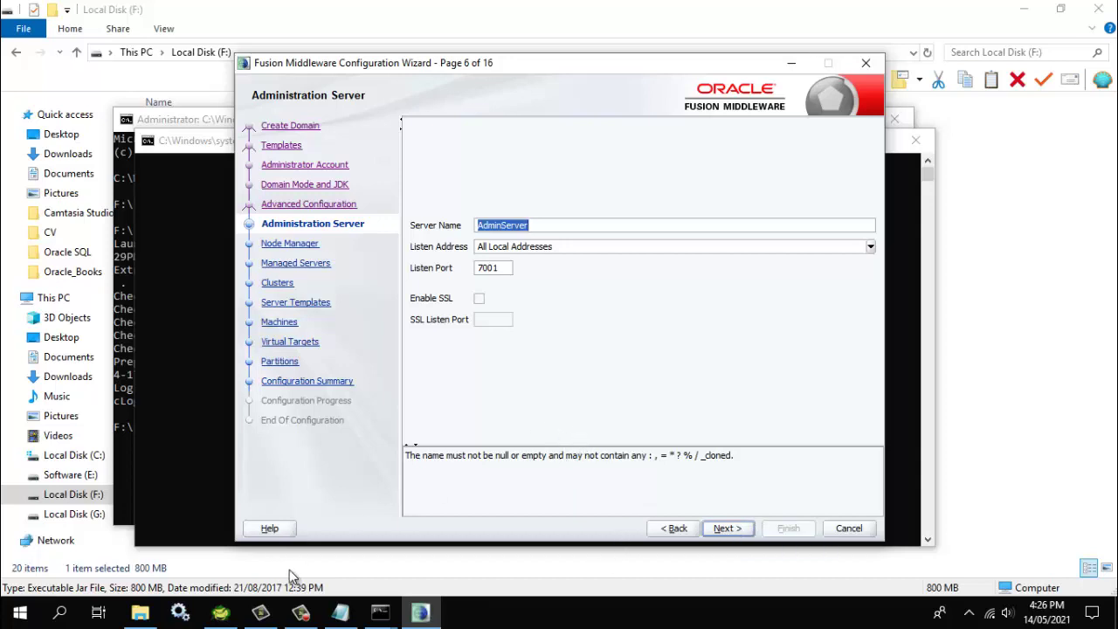
# Enable SSL on port 7002 for AdminServer
pyautogui.moveTo(132, 616)
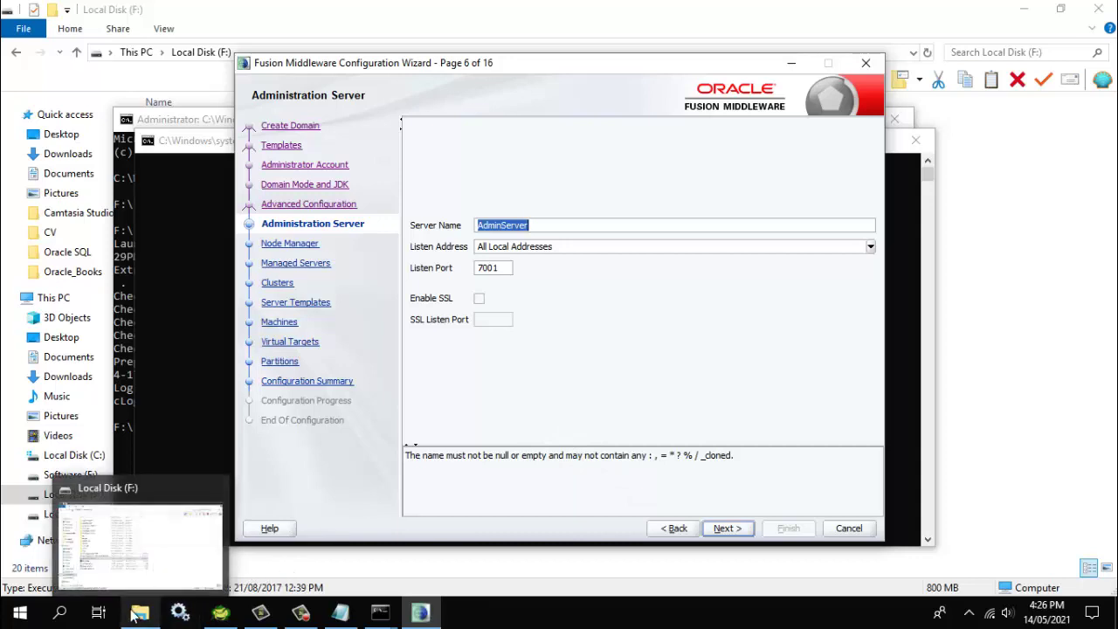
pyautogui.click(19, 613)
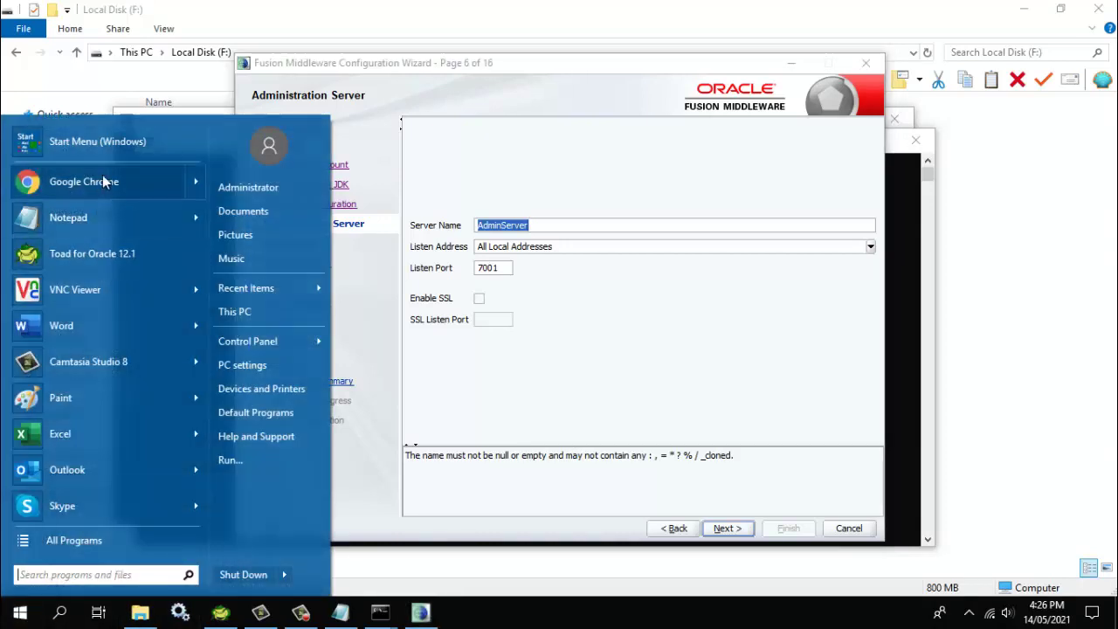
pyautogui.click(483, 304)
pyautogui.click(479, 298)
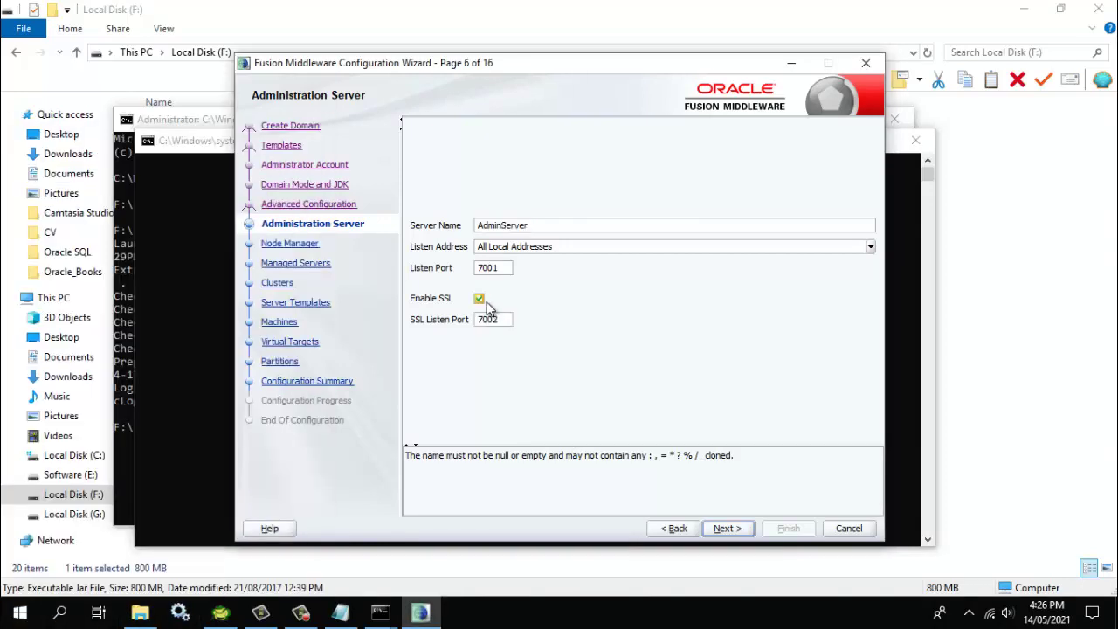
pyautogui.click(725, 529)
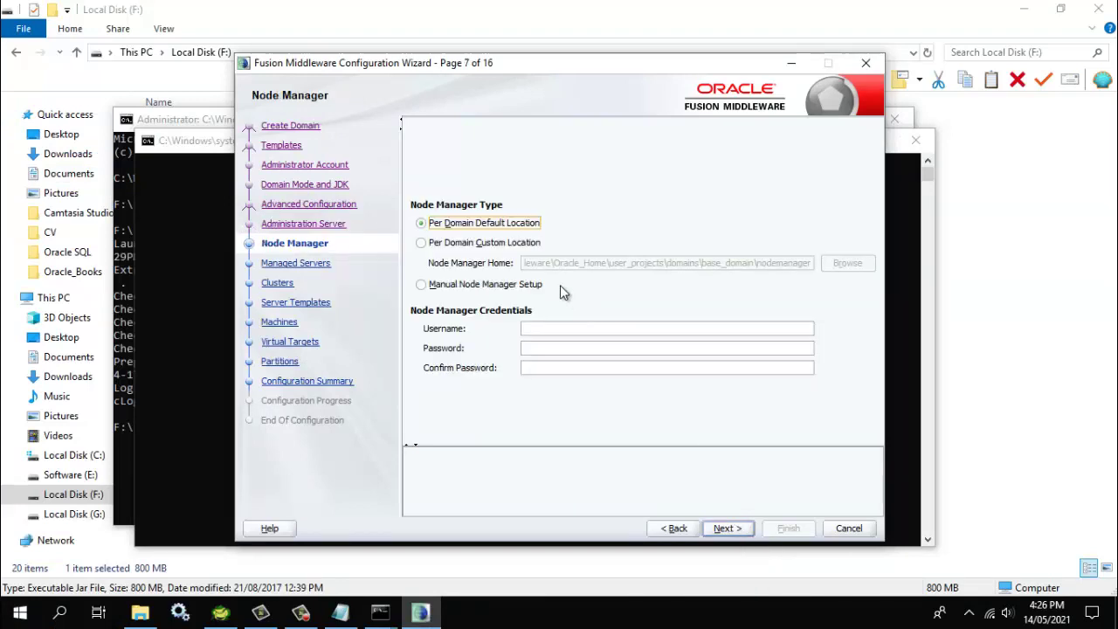
# Set Node Manager credentials to username weblogic with a confirmed password
pyautogui.click(524, 327)
pyautogui.write('we')
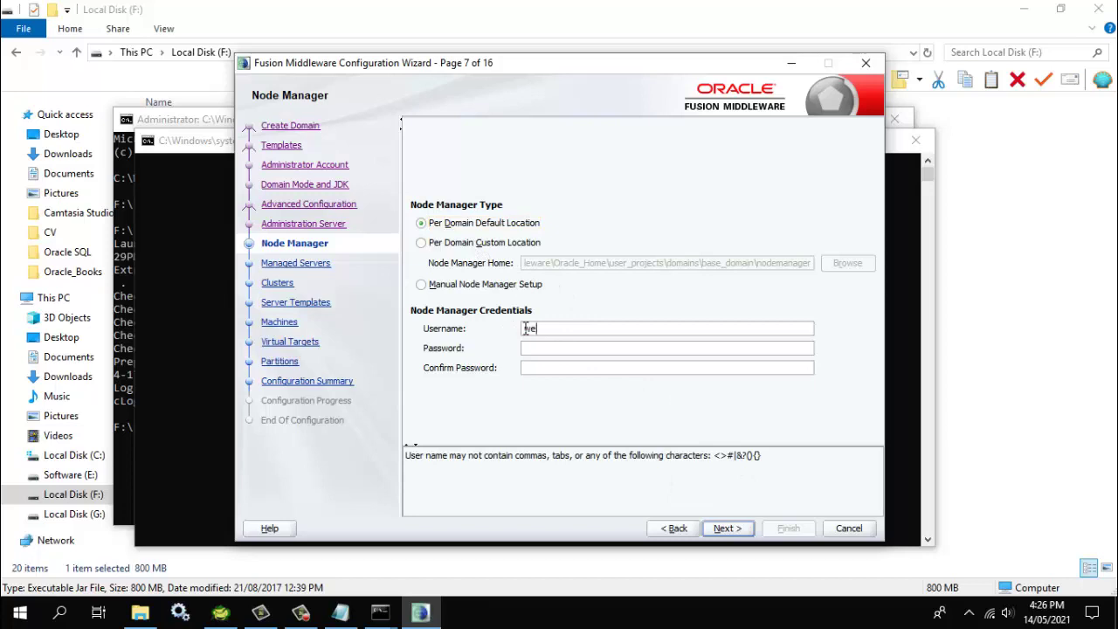
pyautogui.write('blogic')
pyautogui.press('Tab')
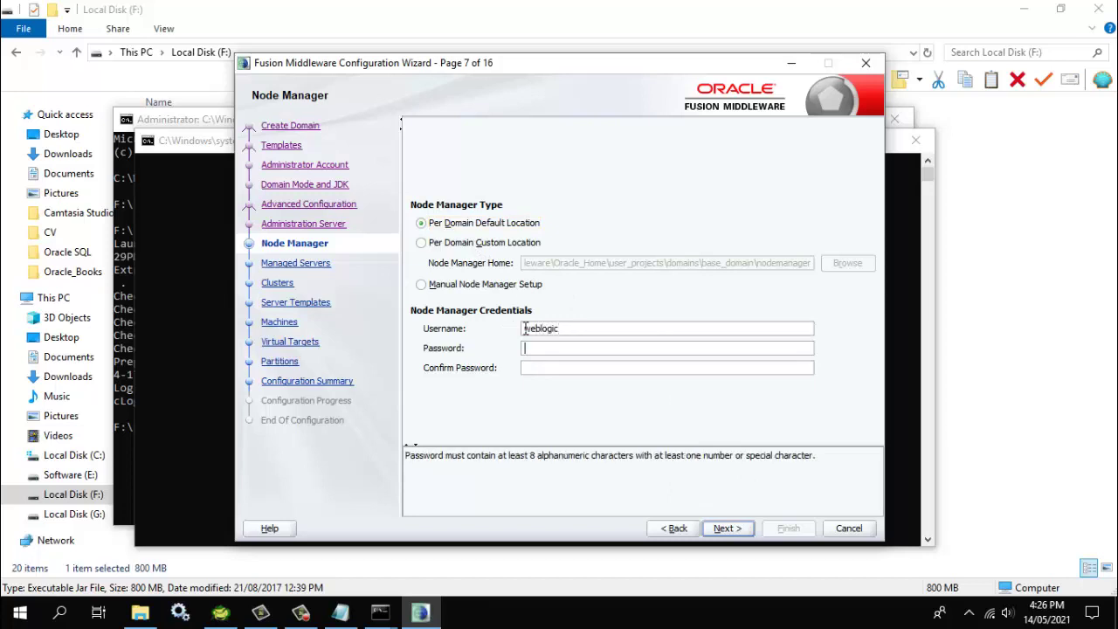
pyautogui.write('welcome1123')
pyautogui.press('Tab')
pyautogui.write('welco')
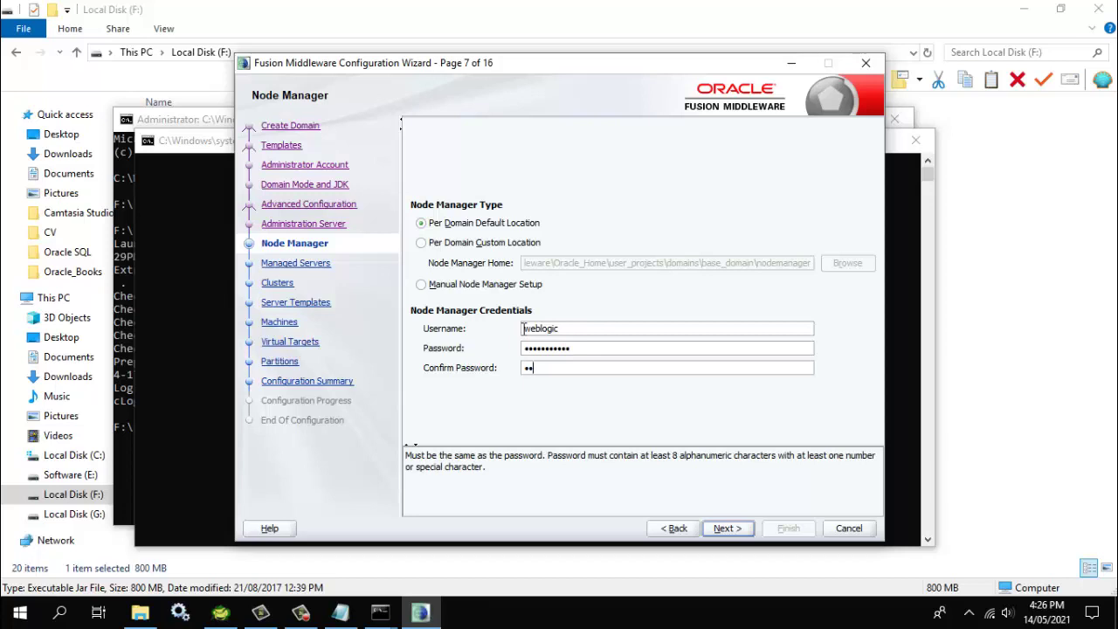
pyautogui.write('me1123')
pyautogui.click(729, 528)
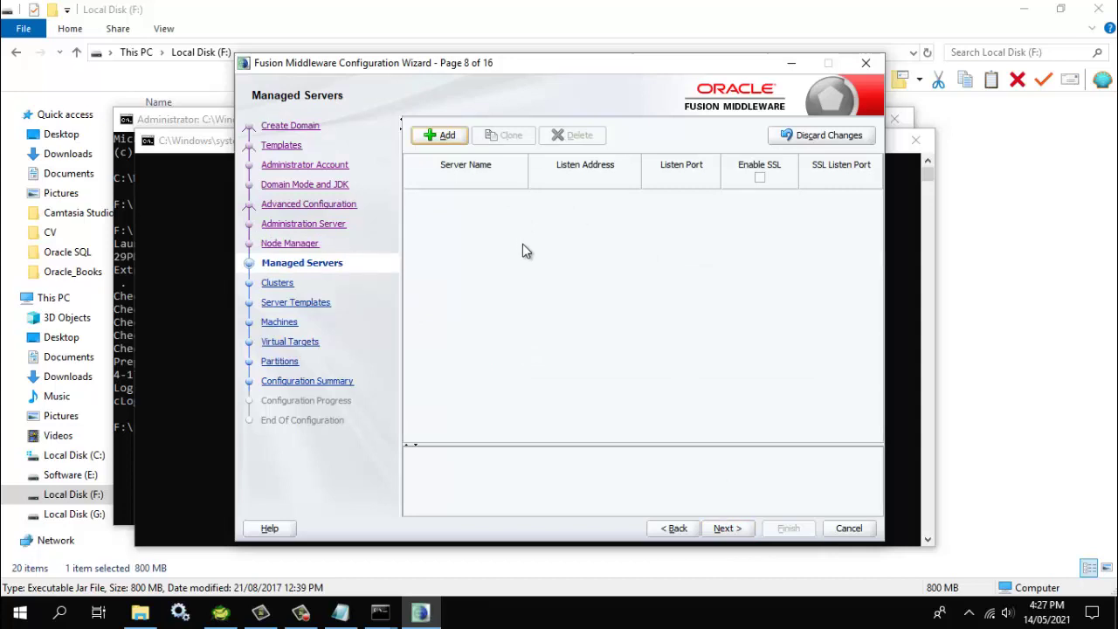
# Add new_ManagedServer_1 with SSL port 7503, skip clusters and templates, and add new_Machine_1
pyautogui.click(445, 136)
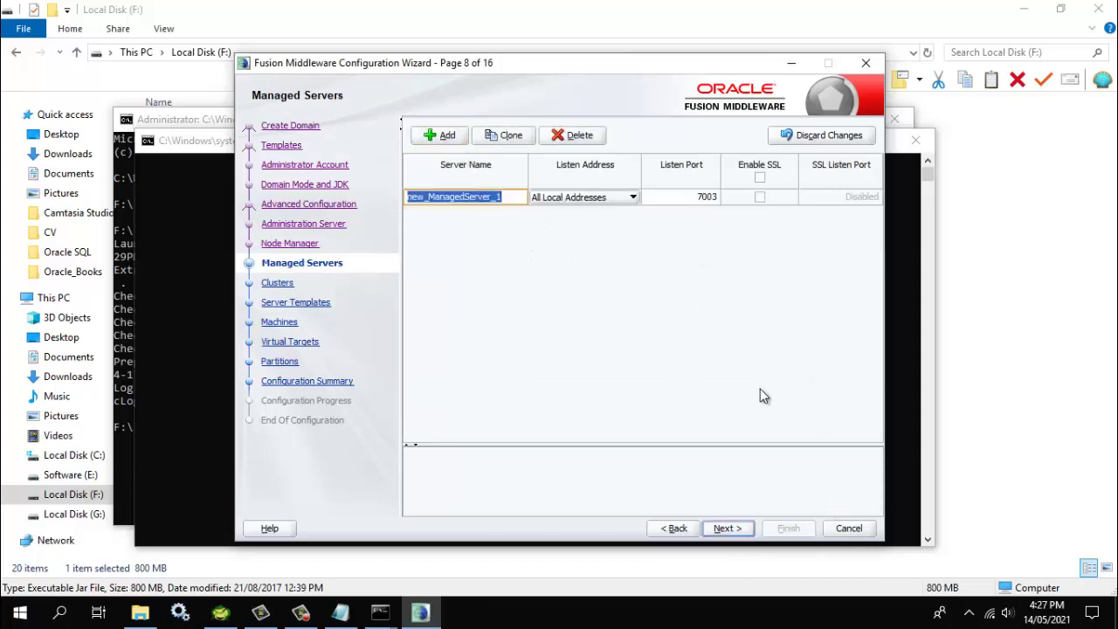
pyautogui.click(760, 178)
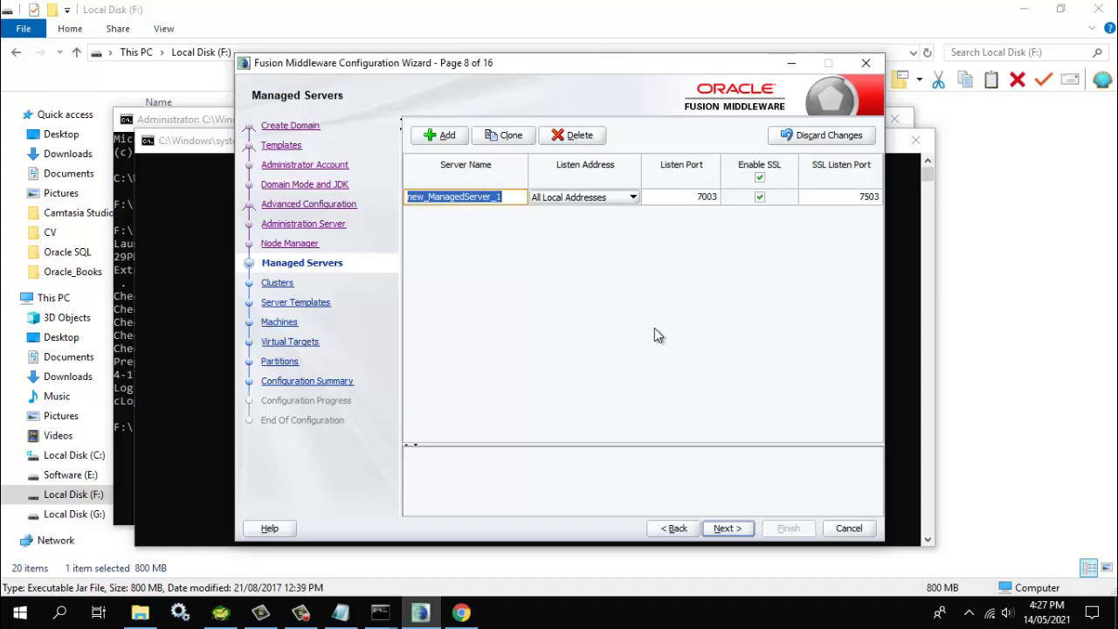
pyautogui.click(726, 528)
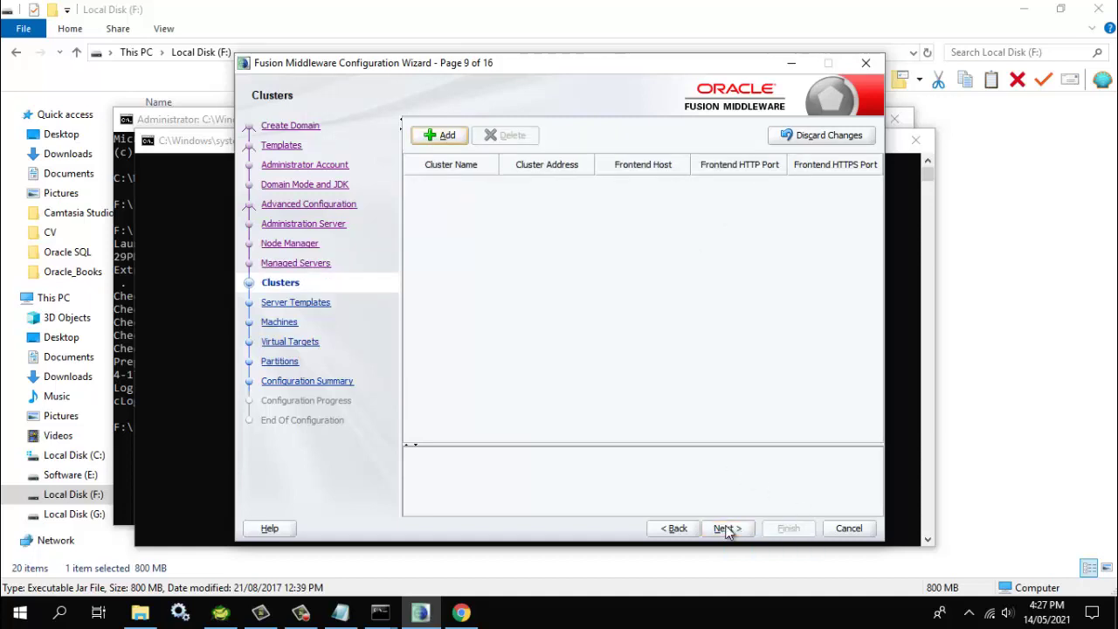
pyautogui.click(730, 530)
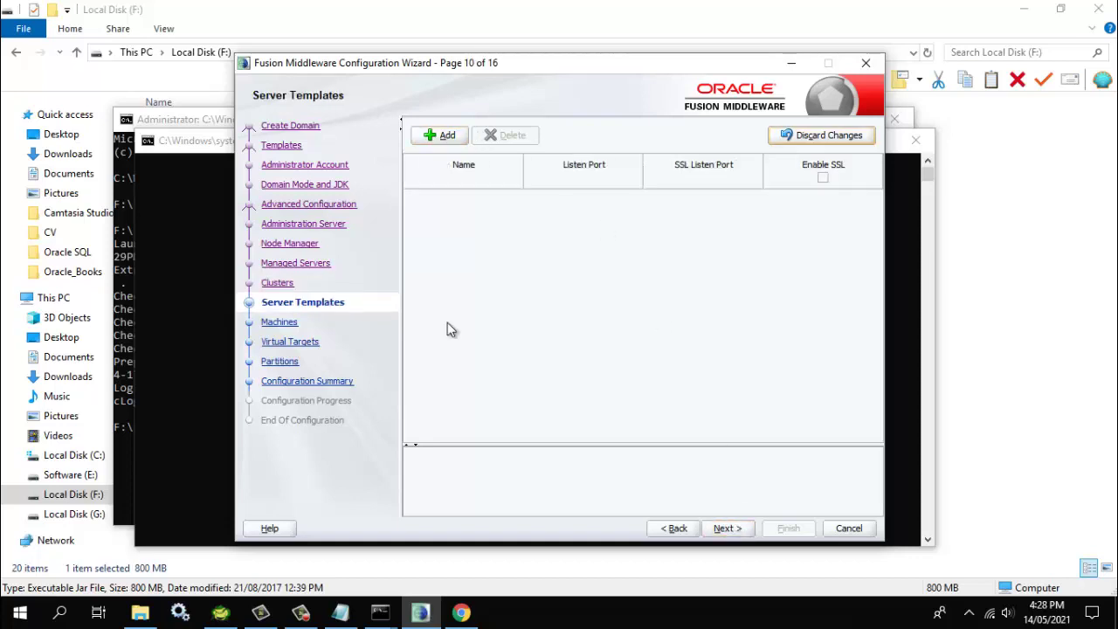
pyautogui.hotkey('alt', 'n')
pyautogui.hotkey('alt', 'a')
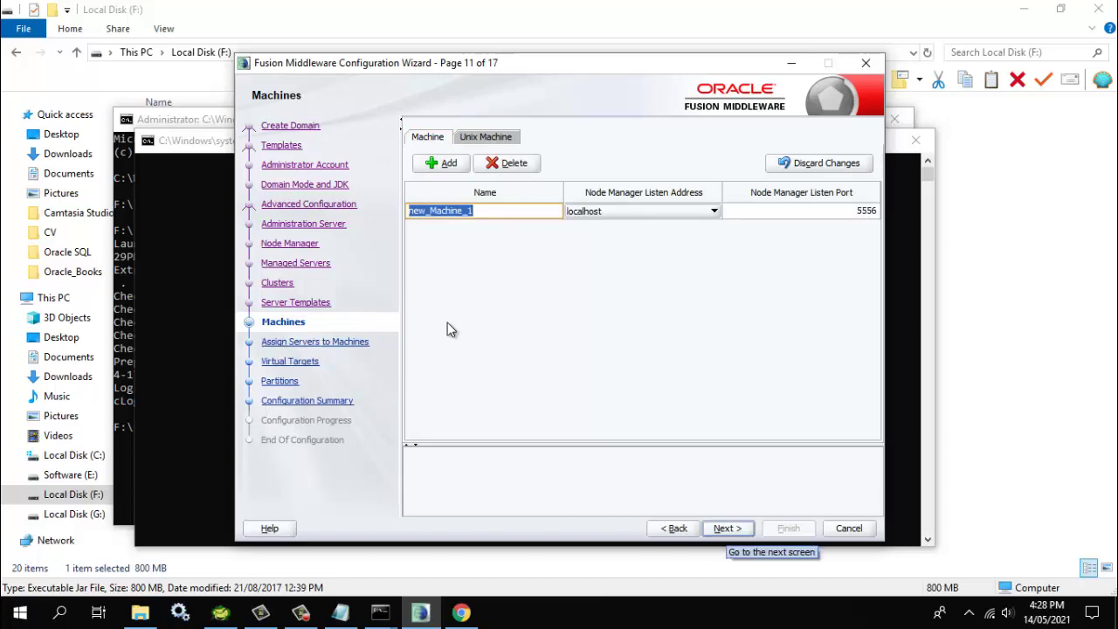
# Assign AdminServer to new_Machine_1
pyautogui.hotkey('alt', 'n')
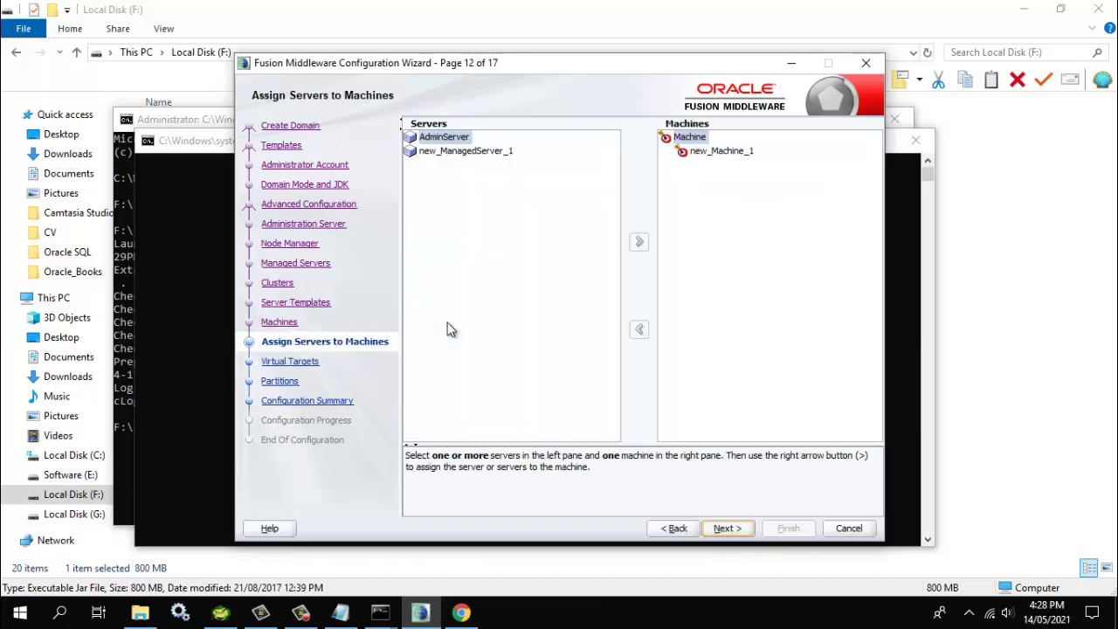
pyautogui.press('Down')
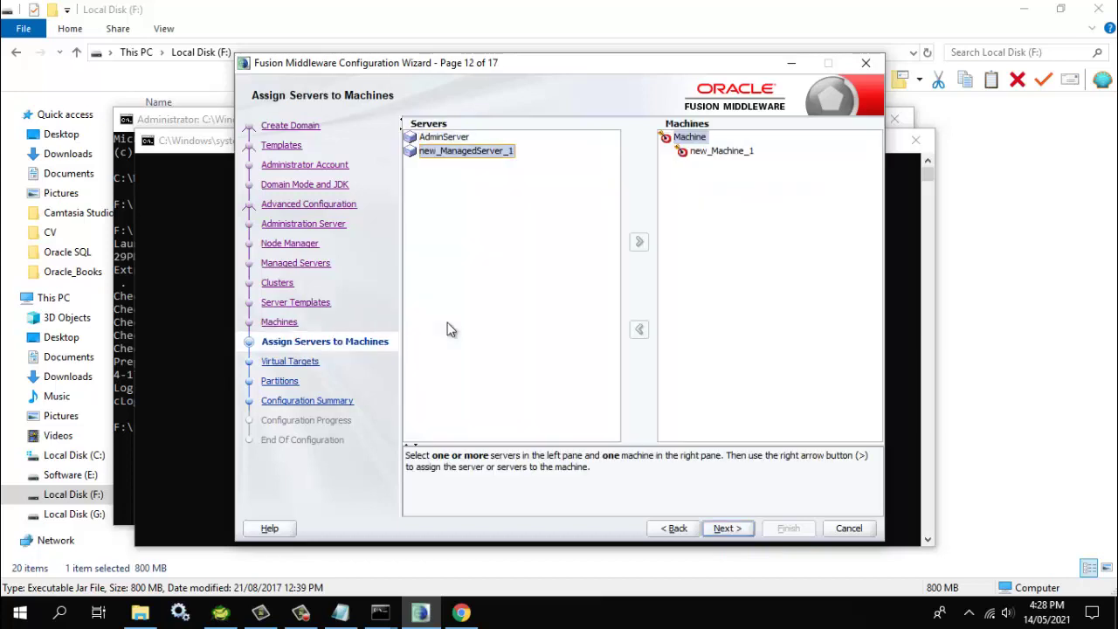
pyautogui.press('Up')
pyautogui.press('Tab')
pyautogui.press('Down')
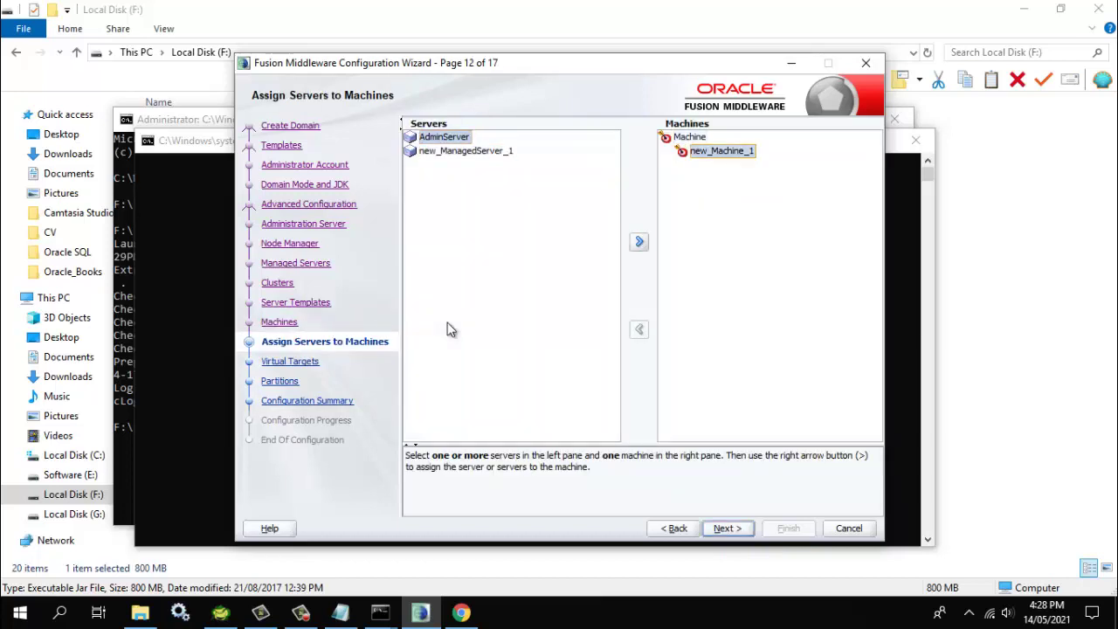
pyautogui.hotkey('shift', 'Tab')
pyautogui.hotkey('shift', 'Down')
pyautogui.hotkey('shift', 'Up')
pyautogui.press('Tab')
pyautogui.press('space')
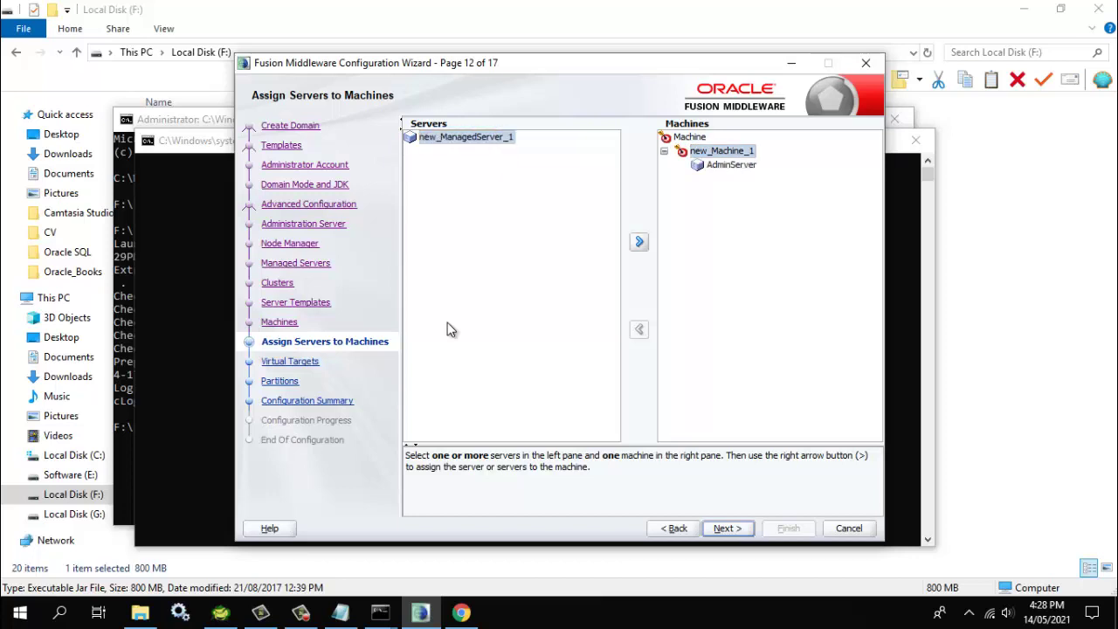
# Assign new_ManagedServer_1 to new_Machine_1 as well
pyautogui.press('Tab')
pyautogui.press('space')
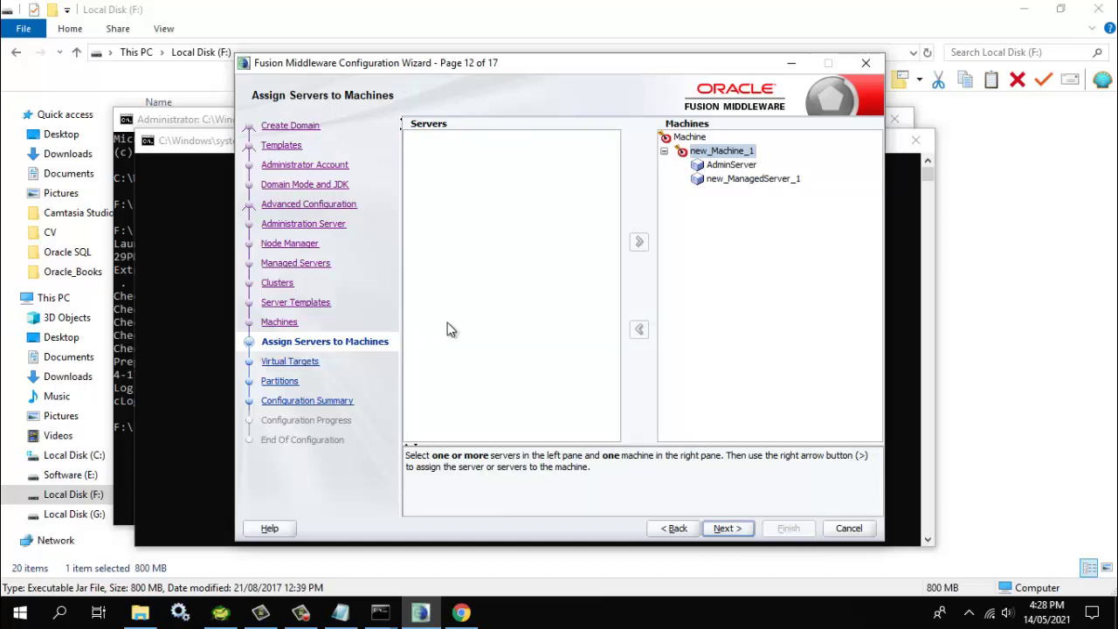
pyautogui.press('F10')
pyautogui.hotkey('alt', 'n')
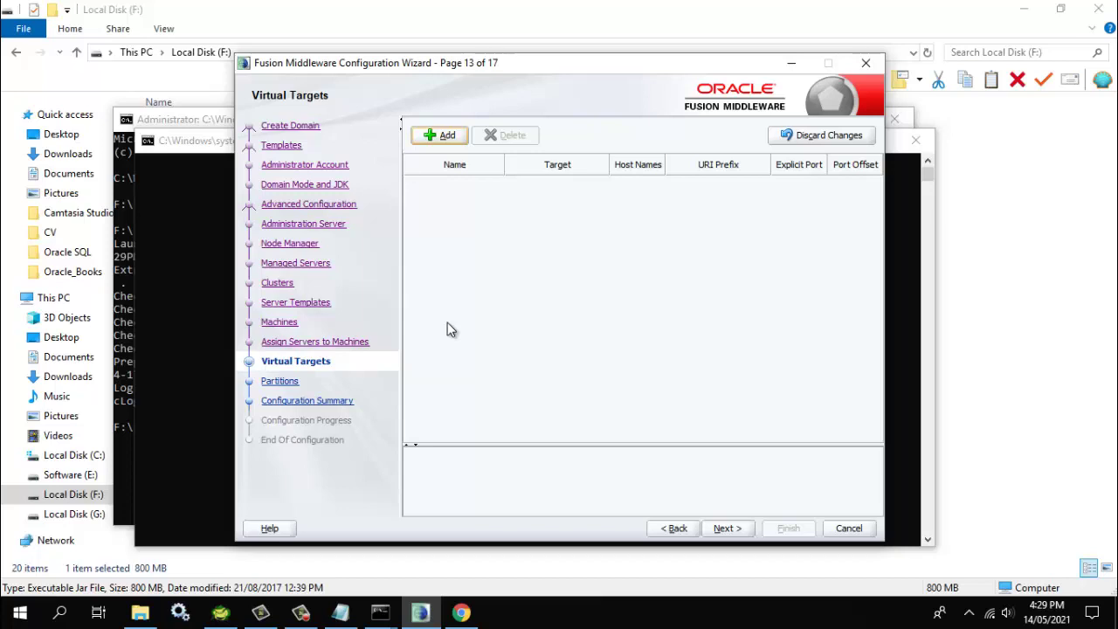
# Skip Virtual Targets and Partitions and create base_domain from the Configuration Summary
pyautogui.hotkey('alt', 'n')
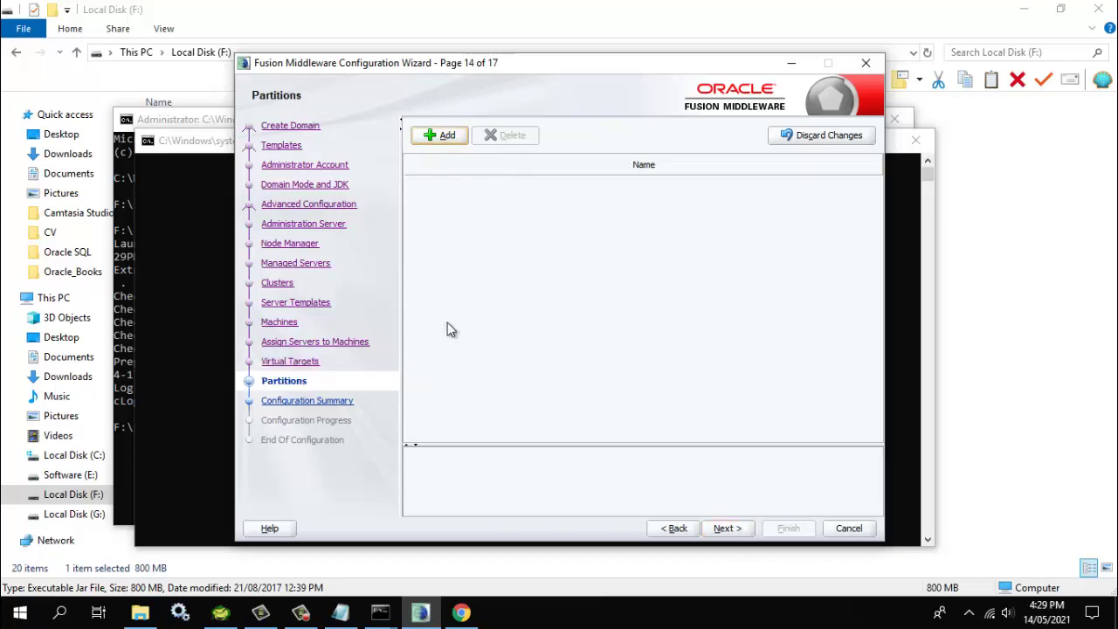
pyautogui.hotkey('alt', 'n')
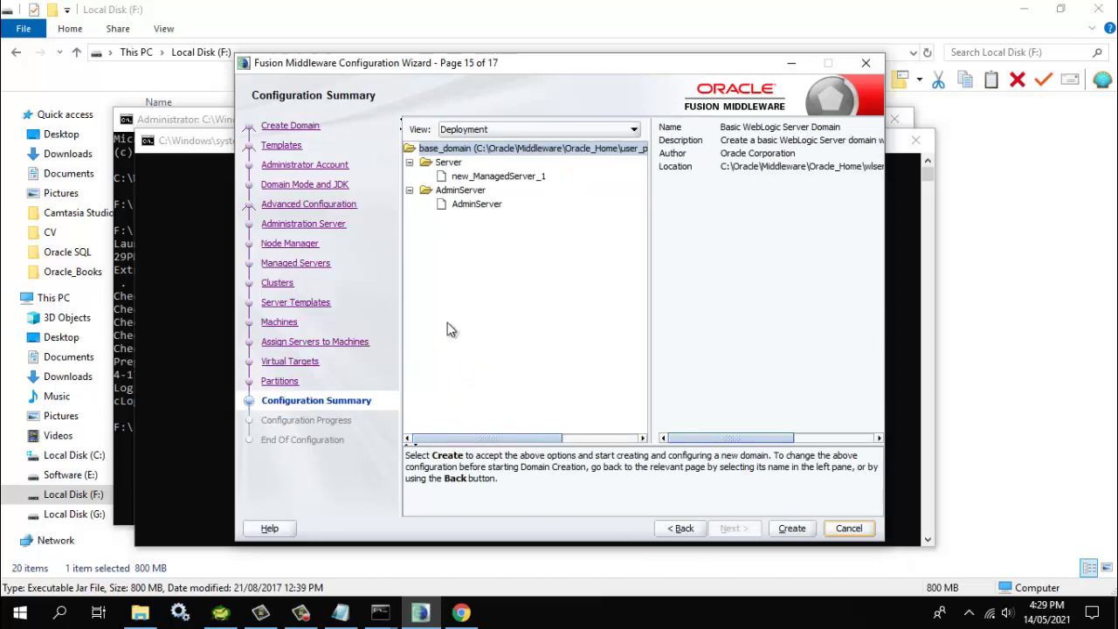
pyautogui.hotkey('alt', 'c')
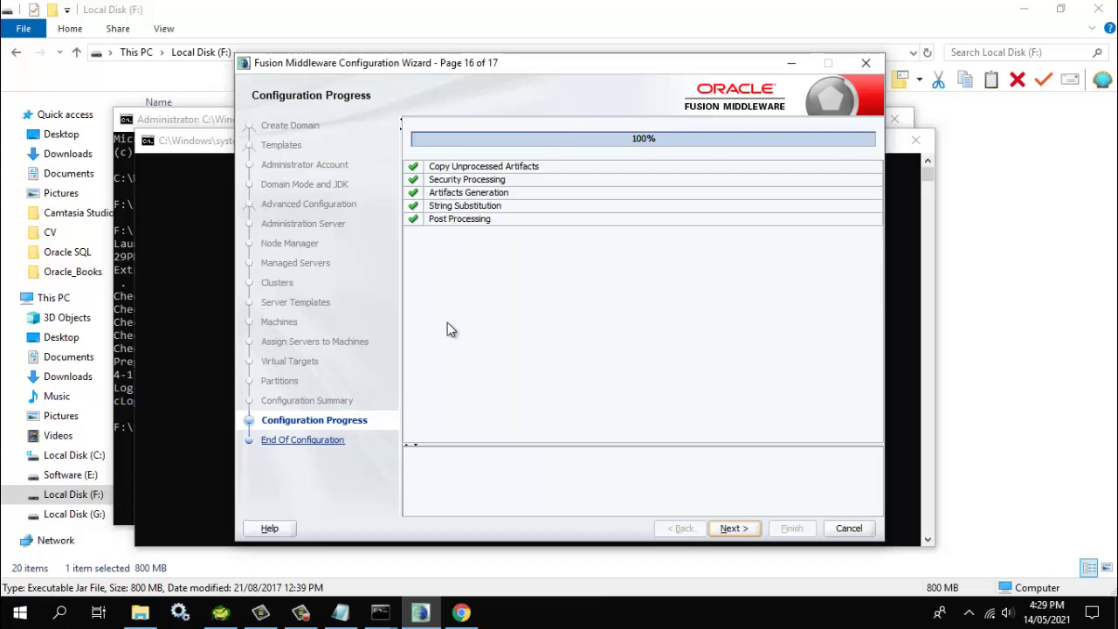
# Finish the Configuration Wizard and close the leftover installer command windows
pyautogui.press('Return')
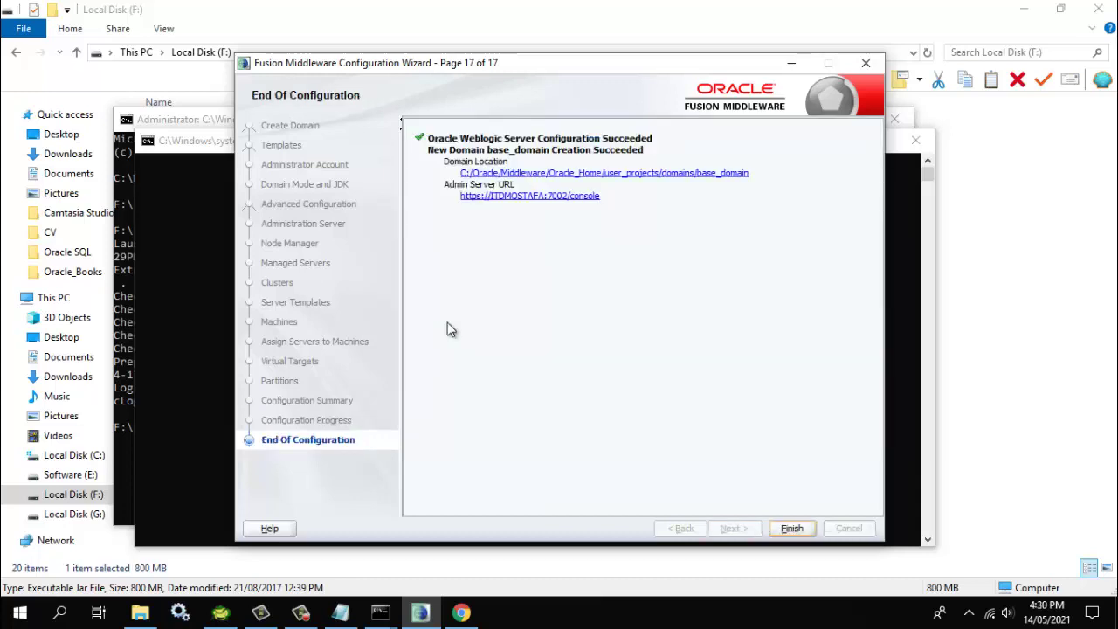
pyautogui.press('Return')
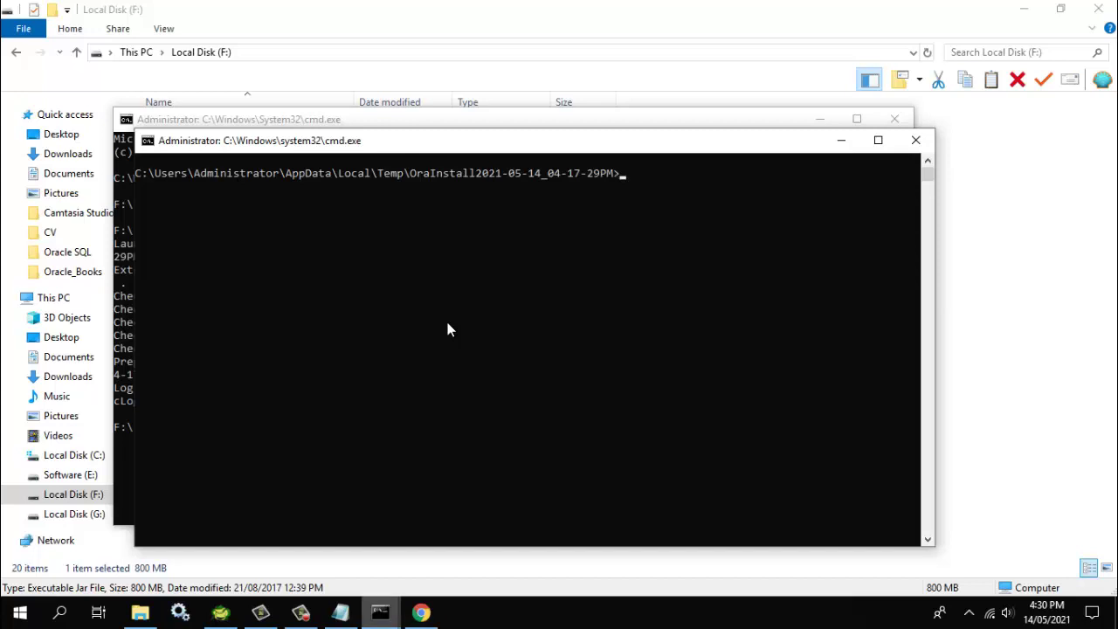
pyautogui.moveTo(380, 612)
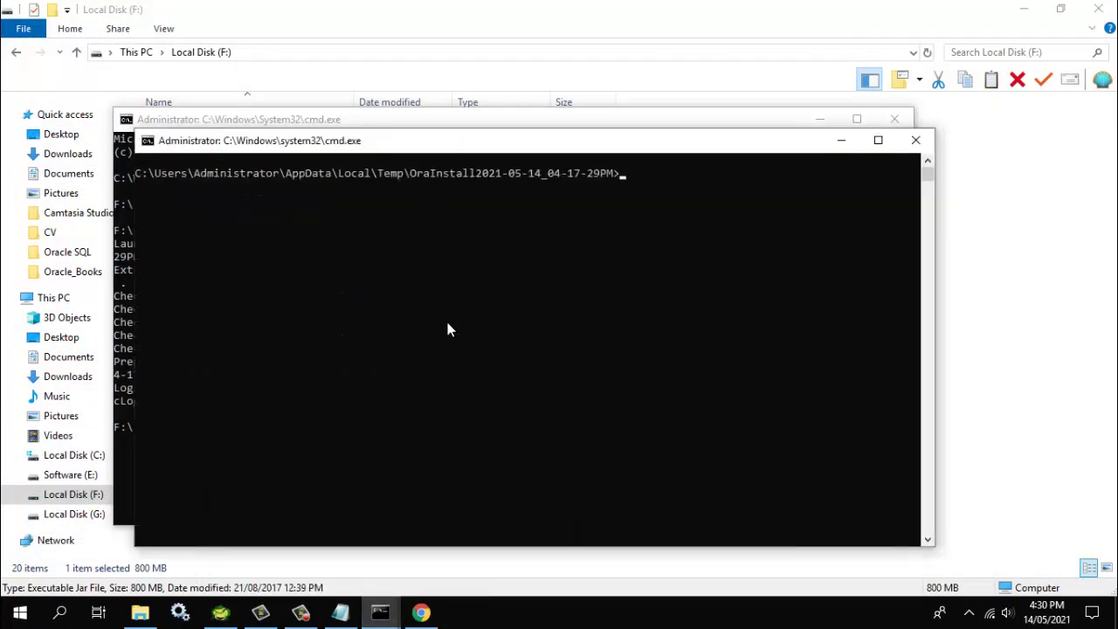
pyautogui.press('Return')
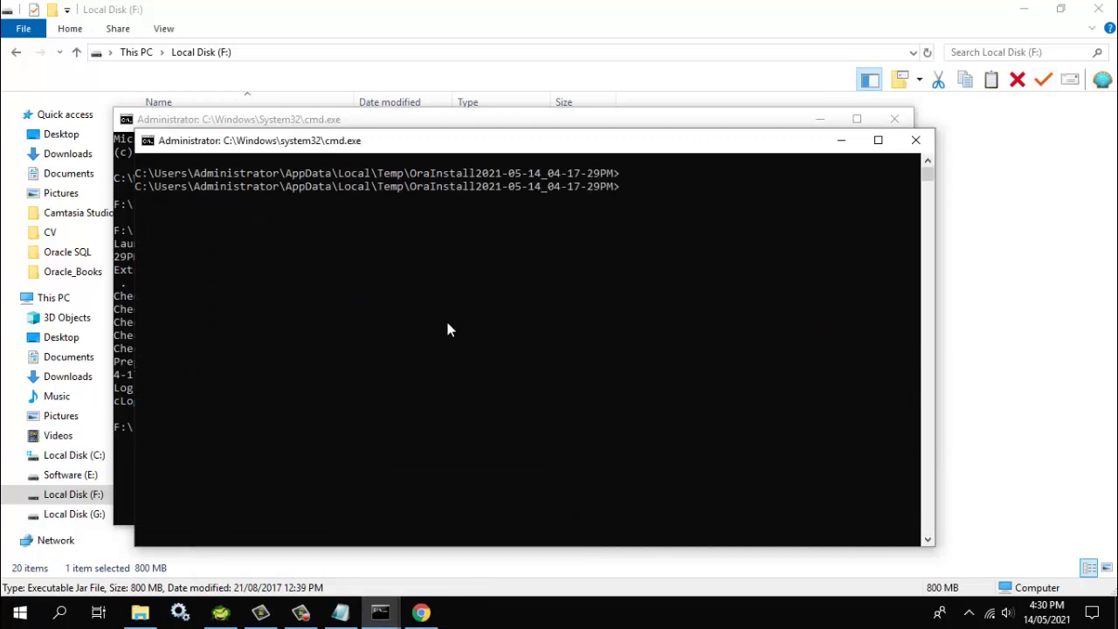
pyautogui.write('s')
pyautogui.press('BackSpace')
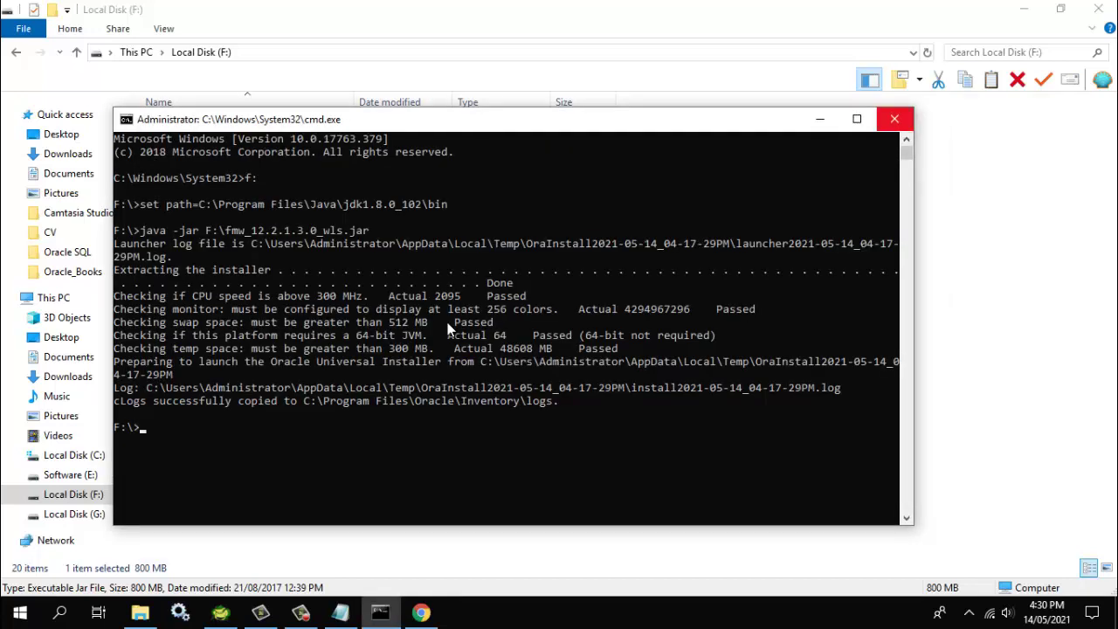
pyautogui.hotkey('alt', 'F4')
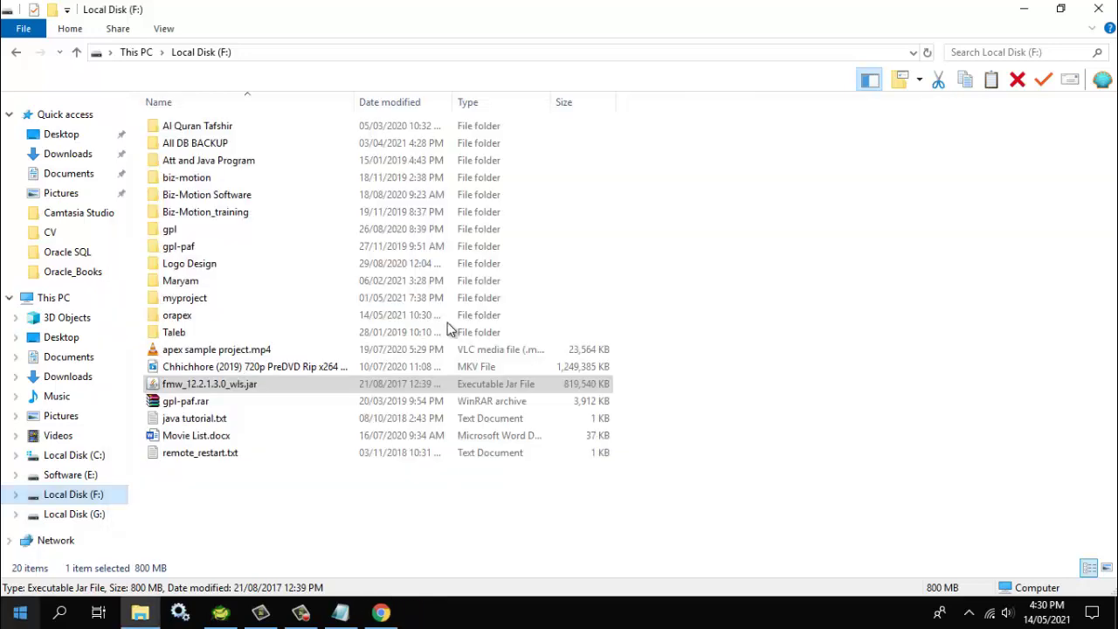
# Open a new administrator Command Prompt via Start menu search for cmd
pyautogui.press('super')
pyautogui.write('cmd')
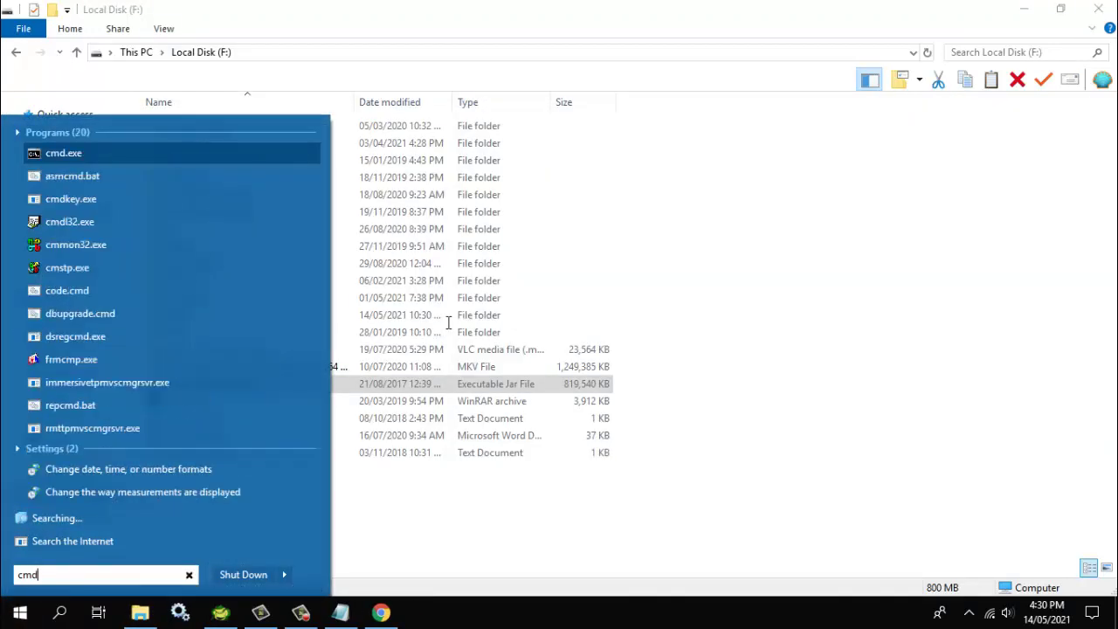
pyautogui.press('Return')
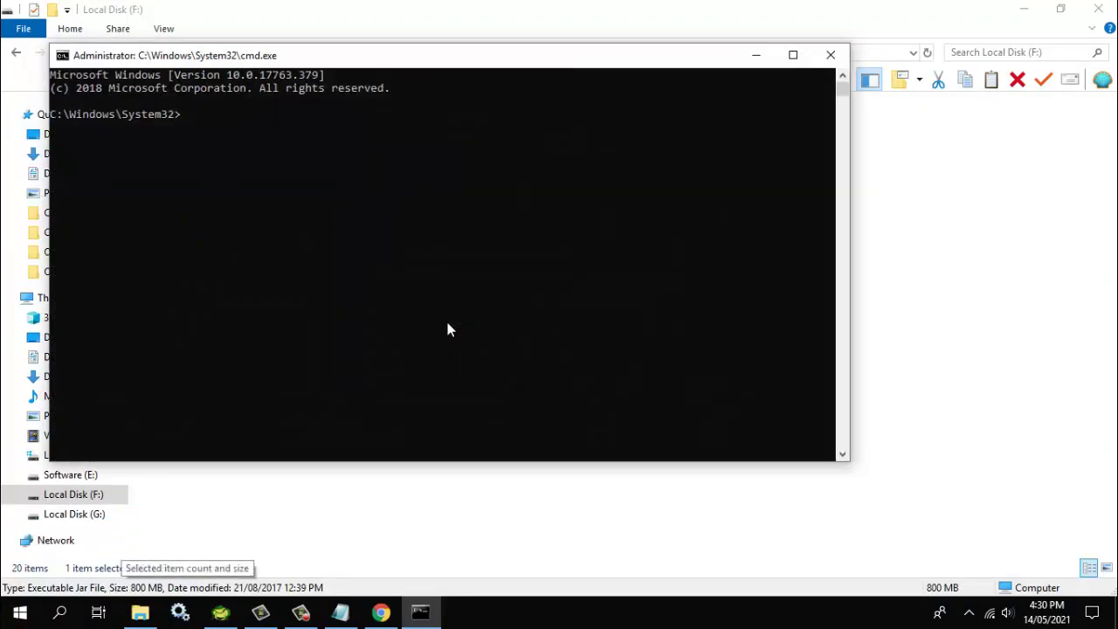
# In File Explorer, browse from drive F: to C:\Oracle\Middleware\Oracle_Home
pyautogui.hotkey('alt', 'Tab')
pyautogui.press('Up')
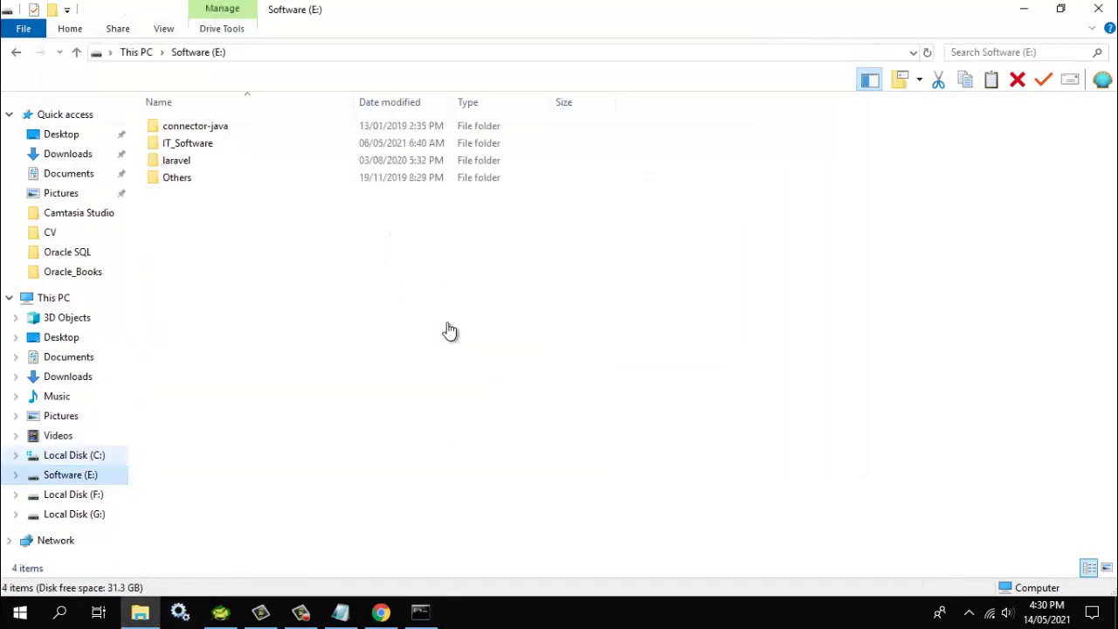
pyautogui.press('Up')
pyautogui.press('Up')
pyautogui.press('Up')
pyautogui.press('Up')
pyautogui.press('Up')
pyautogui.press('Up')
pyautogui.press('Up')
pyautogui.press('Up')
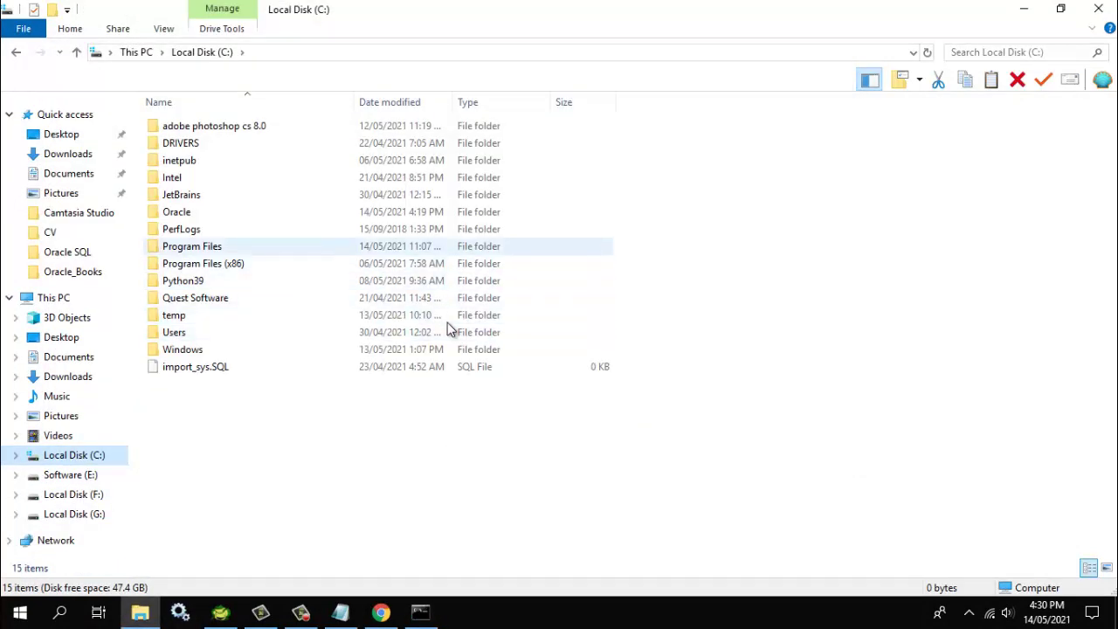
pyautogui.press('Return')
pyautogui.press('Down')
pyautogui.press('Return')
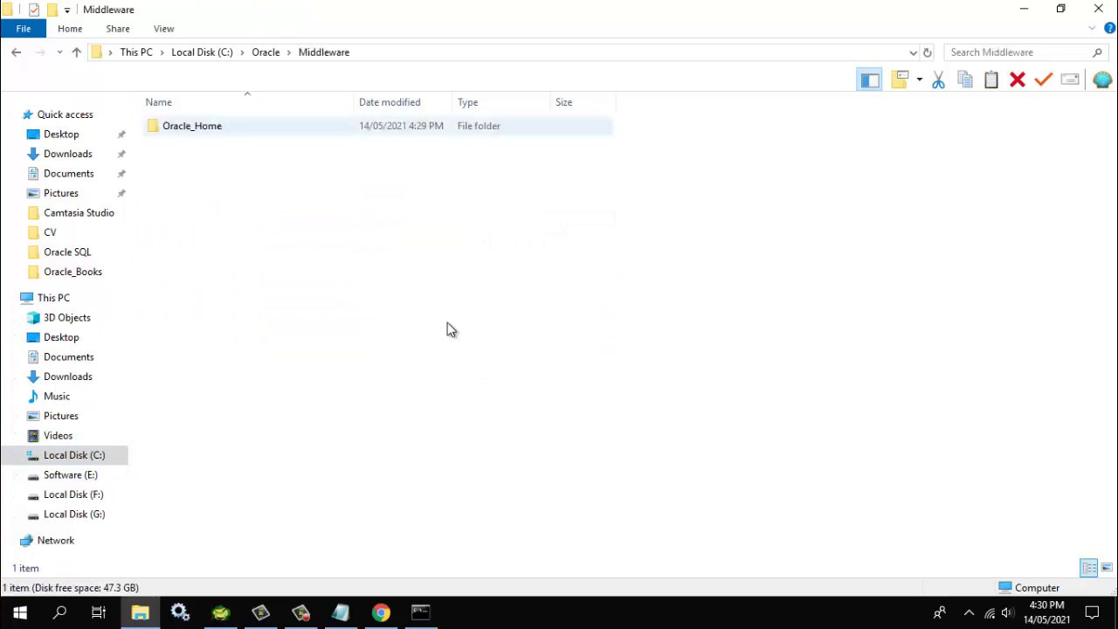
pyautogui.press('Down')
pyautogui.press('Return')
# Continue into user_projects\domains\base_domain\bin and copy the folder's full path
pyautogui.press('Down')
pyautogui.press('Down')
pyautogui.press('Down')
pyautogui.press('Down')
pyautogui.press('Down')
pyautogui.press('Down')
pyautogui.press('Down')
pyautogui.press('Down')
pyautogui.press('Down')
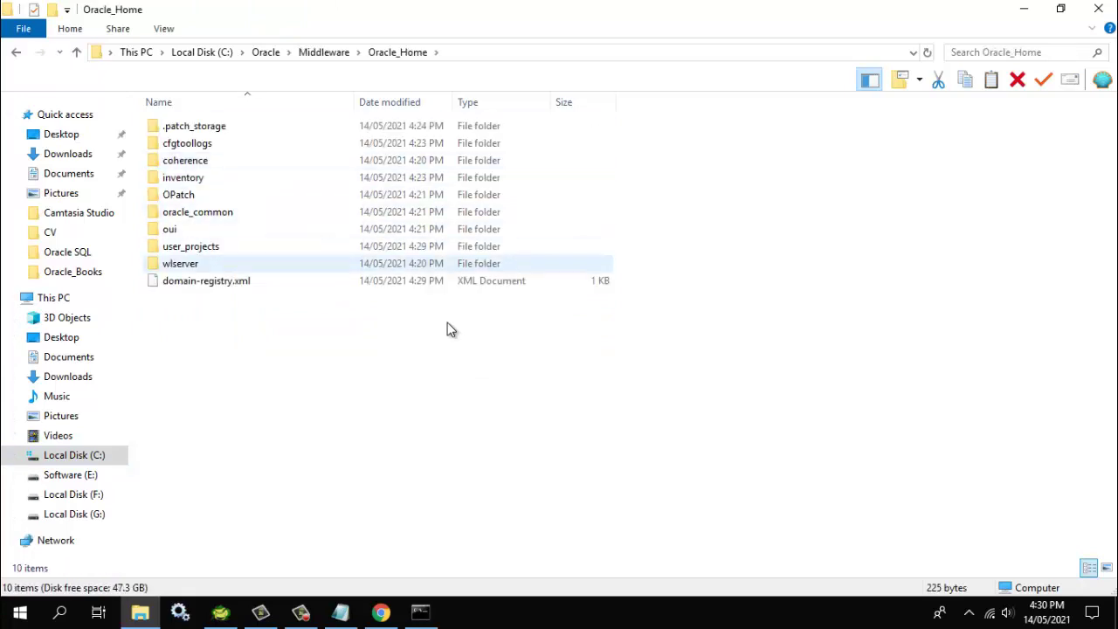
pyautogui.press('Up')
pyautogui.press('Return')
pyautogui.press('Down')
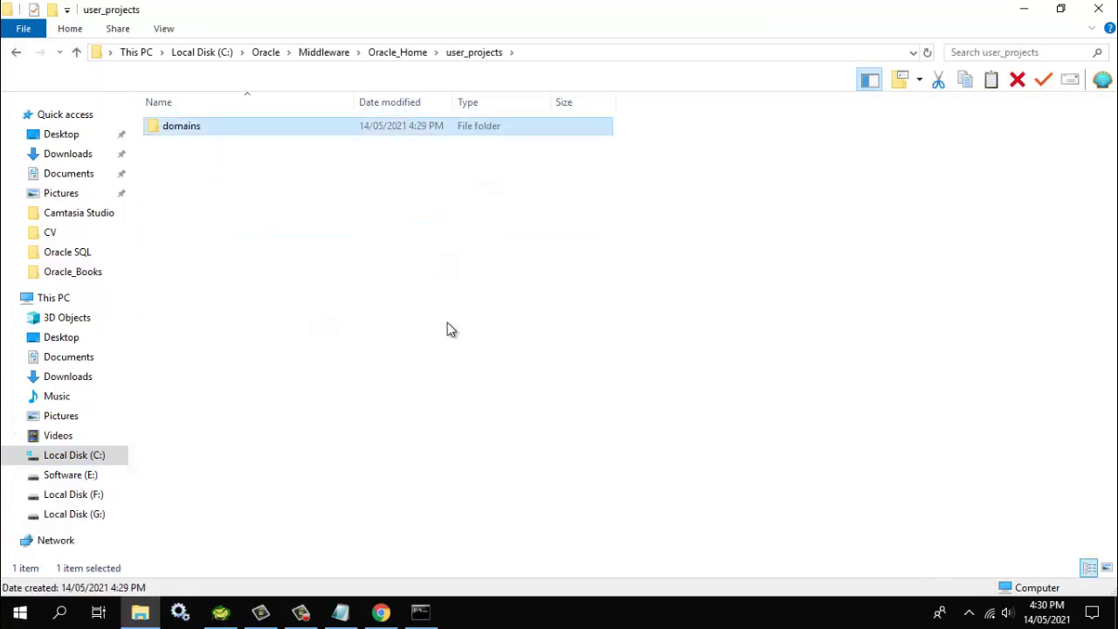
pyautogui.press('Return')
pyautogui.press('Down')
pyautogui.press('Return')
pyautogui.press('Down')
pyautogui.press('Down')
pyautogui.press('Down')
pyautogui.press('Down')
pyautogui.press('Down')
pyautogui.press('Down')
pyautogui.press('Down')
pyautogui.press('Up')
pyautogui.press('Up')
pyautogui.press('Up')
pyautogui.press('Up')
pyautogui.press('Up')
pyautogui.press('Up')
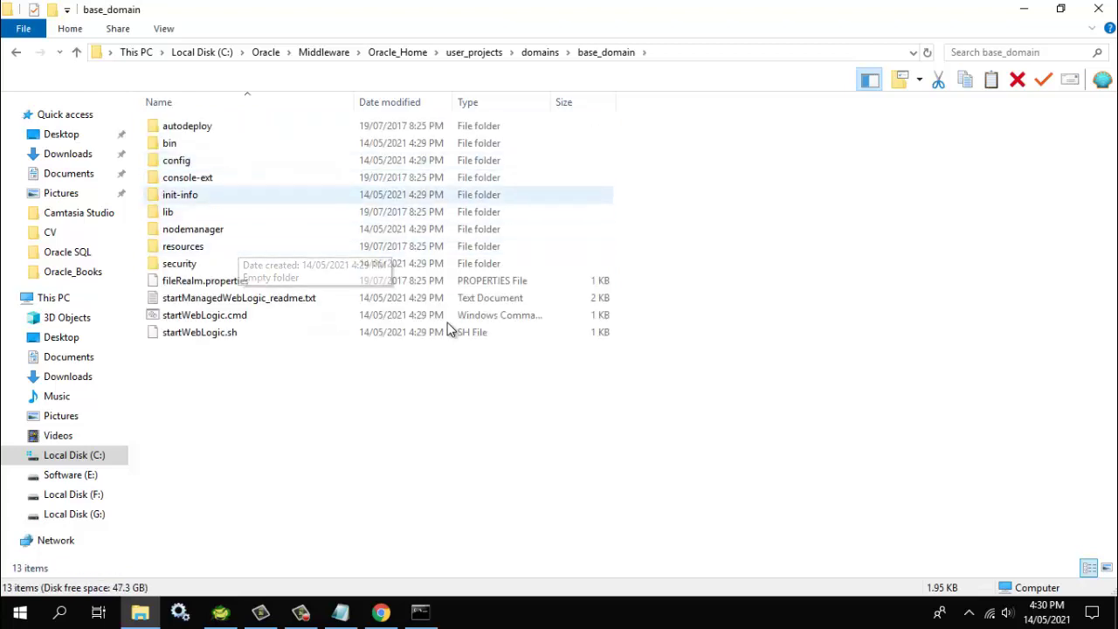
pyautogui.press('Down')
pyautogui.press('Up')
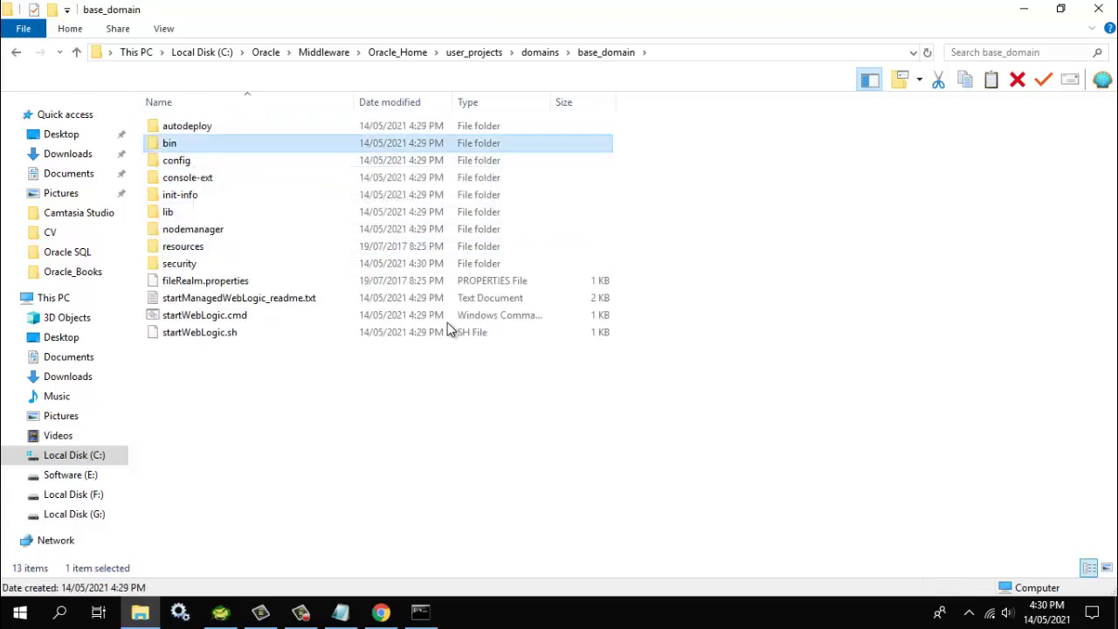
pyautogui.press('Return')
pyautogui.press('Down')
pyautogui.press('Down')
pyautogui.press('Down')
pyautogui.press('Down')
pyautogui.press('Down')
pyautogui.press('Down')
pyautogui.press('Down')
pyautogui.press('Down')
pyautogui.press('Down')
pyautogui.press('Down')
pyautogui.press('Down')
pyautogui.press('Down')
pyautogui.press('Down')
pyautogui.press('Down')
pyautogui.press('Down')
pyautogui.press('Down')
pyautogui.press('Down')
pyautogui.press('Down')
pyautogui.press('Down')
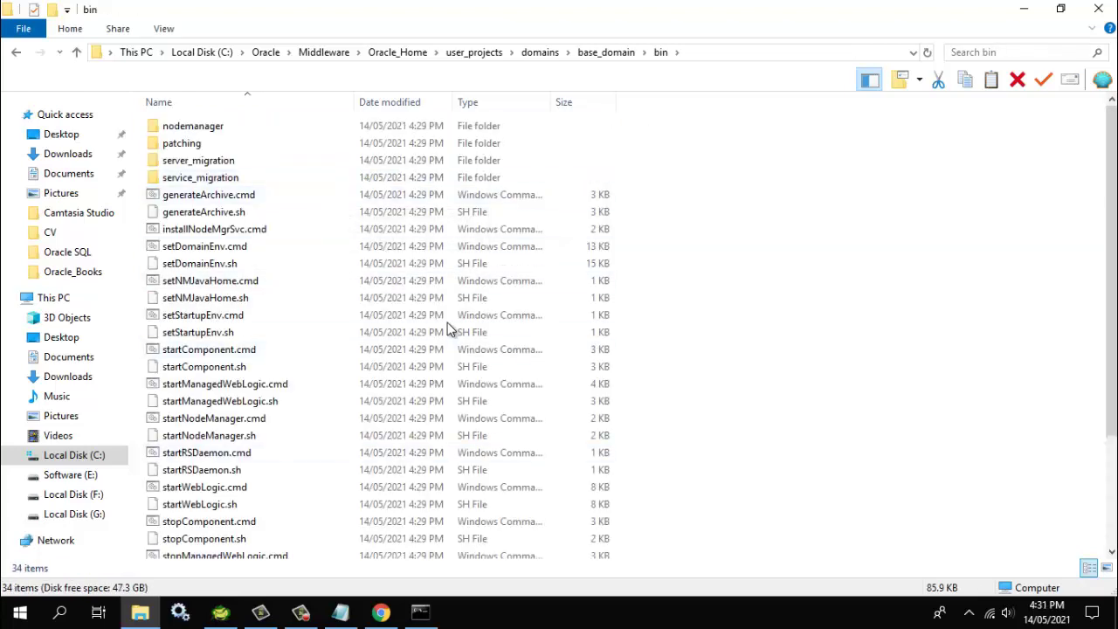
pyautogui.hotkey('alt', 'd')
pyautogui.hotkey('ctrl', 'c')
pyautogui.press('super+8')
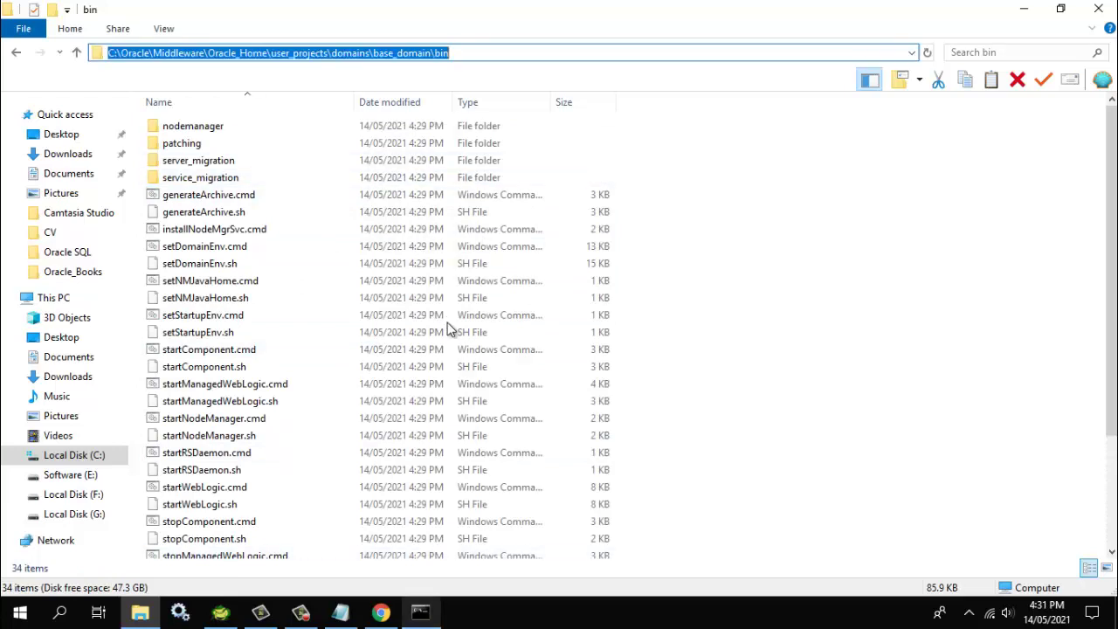
# Change into the pasted base_domain bin path and run startWebLogic.cmd
pyautogui.write('cd')
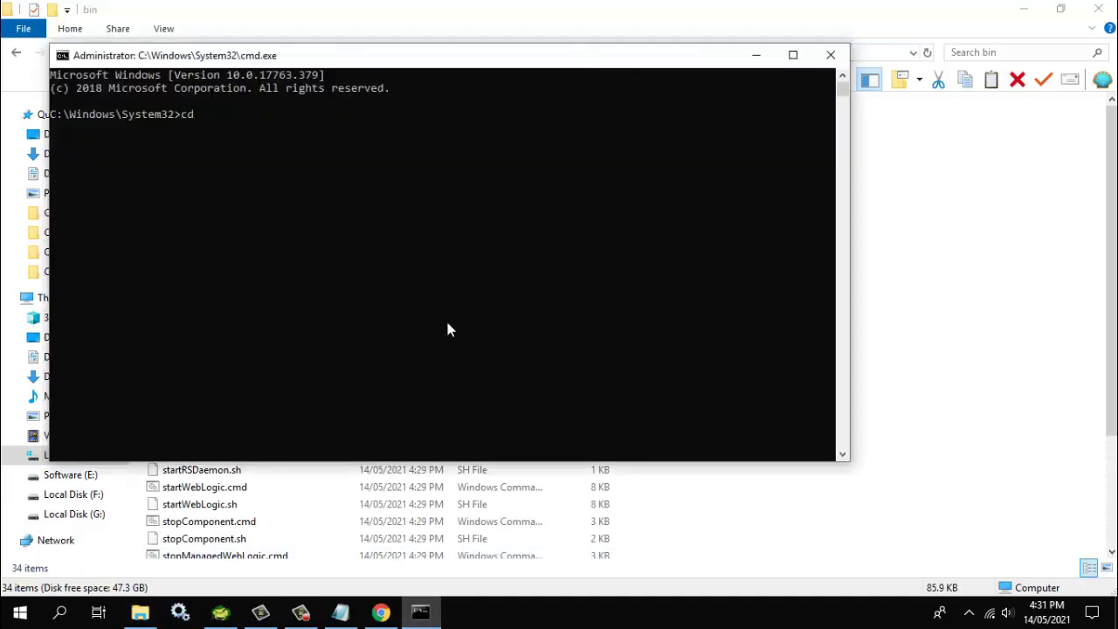
pyautogui.hotkey('ctrl', 'v')
pyautogui.press('Return')
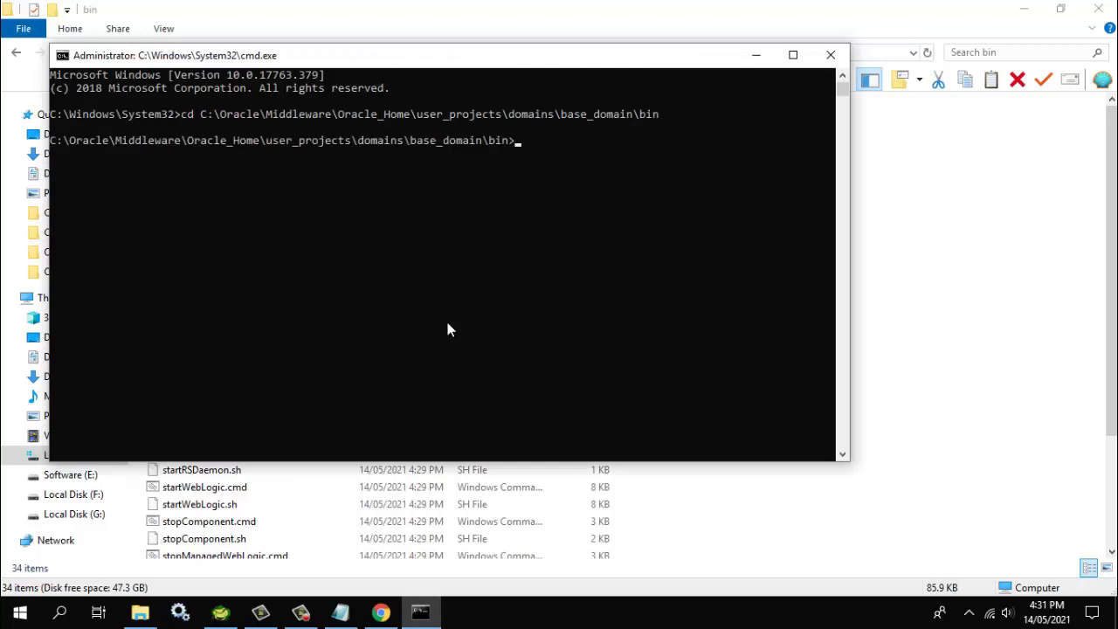
pyautogui.write('startW')
pyautogui.press('Tab')
pyautogui.press('Return')
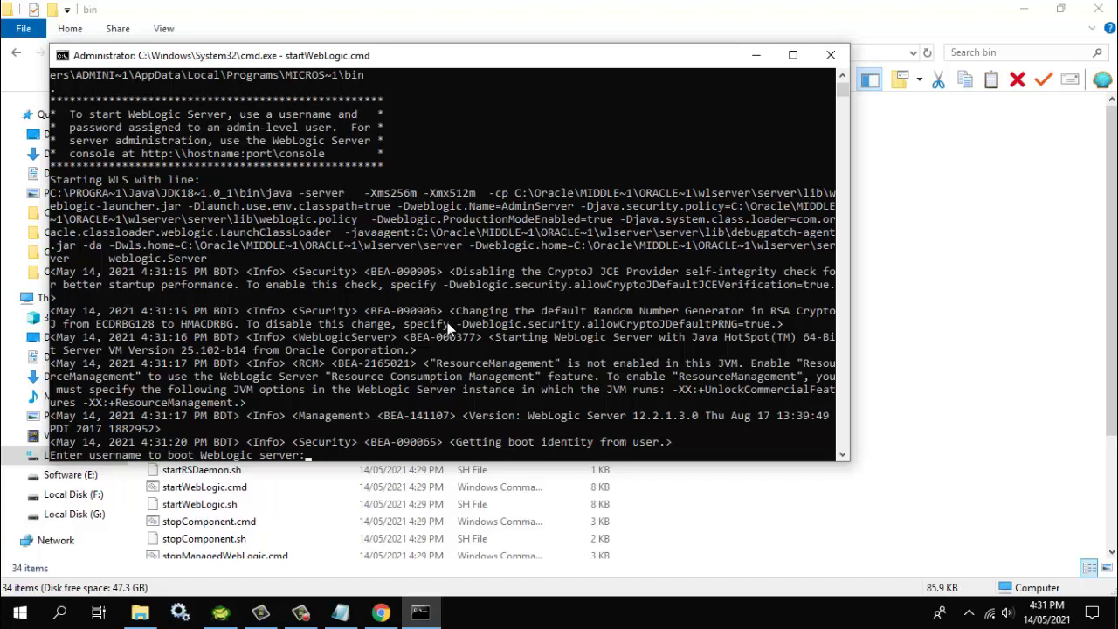
# Enter the admin boot username and password so the AdminServer boots into RUNNING mode
pyautogui.write('weblogic')
pyautogui.press('Return')
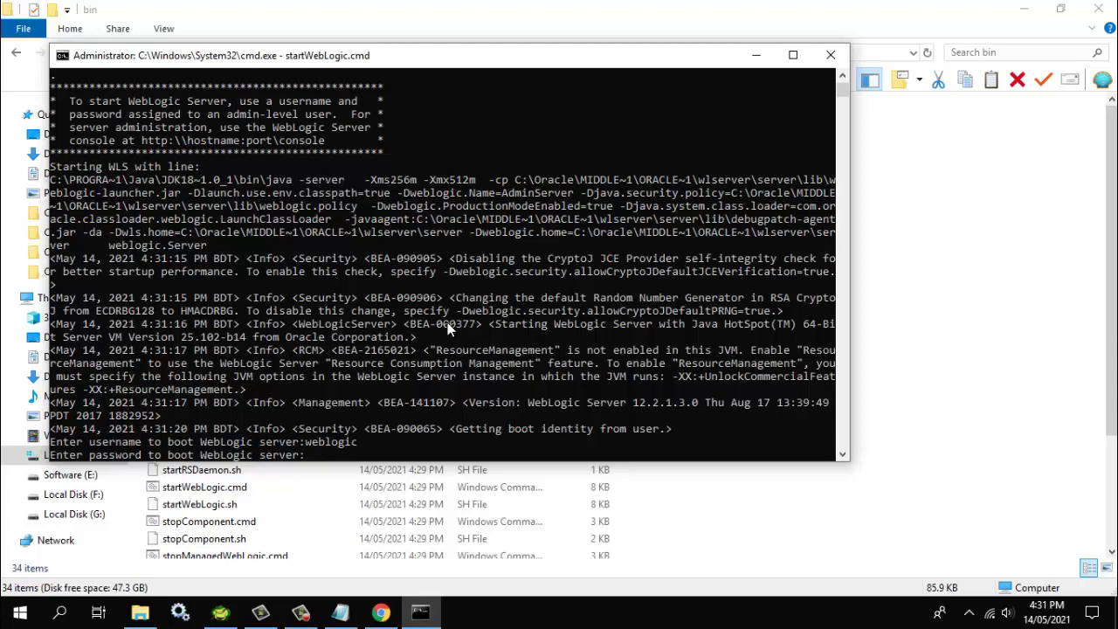
pyautogui.press('Return')
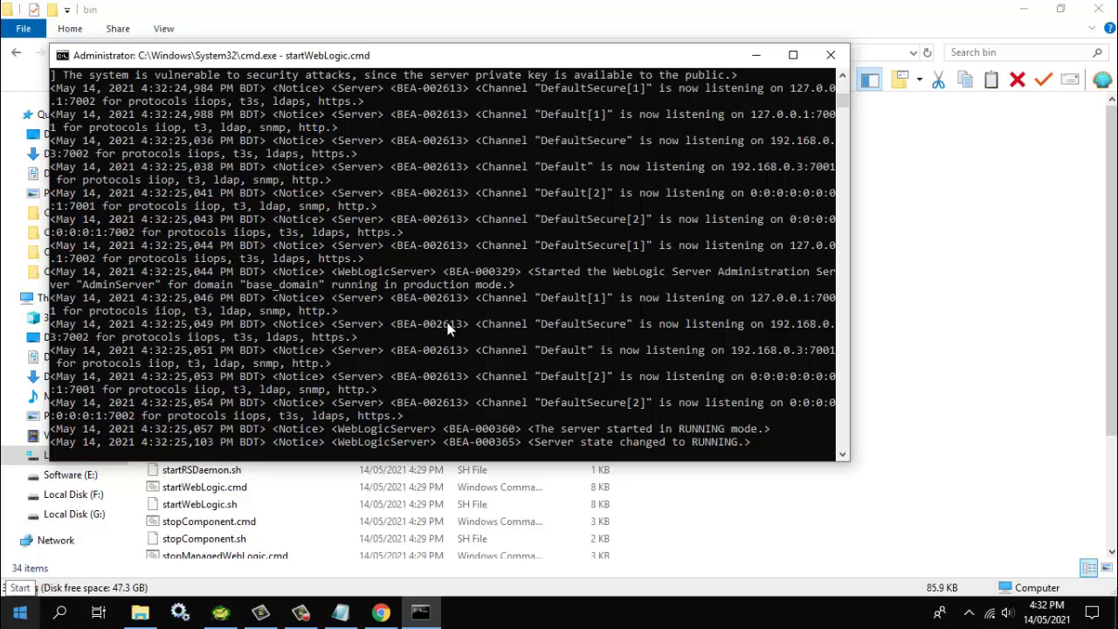
# Open a second command prompt in the base_domain bin folder
pyautogui.press('super')
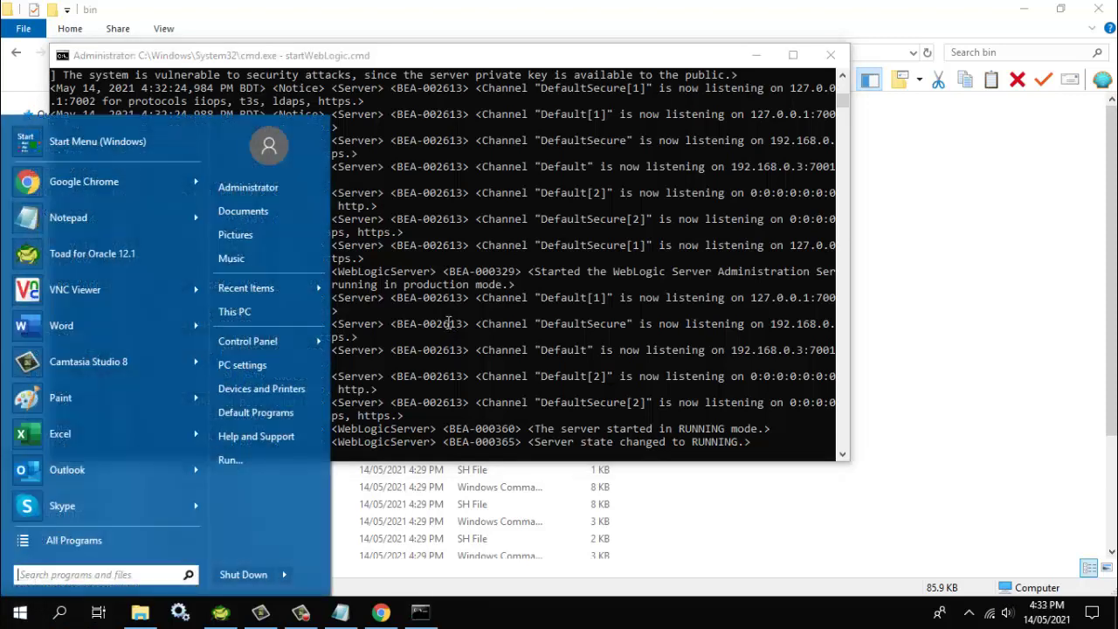
pyautogui.write('cmd')
pyautogui.press('Return')
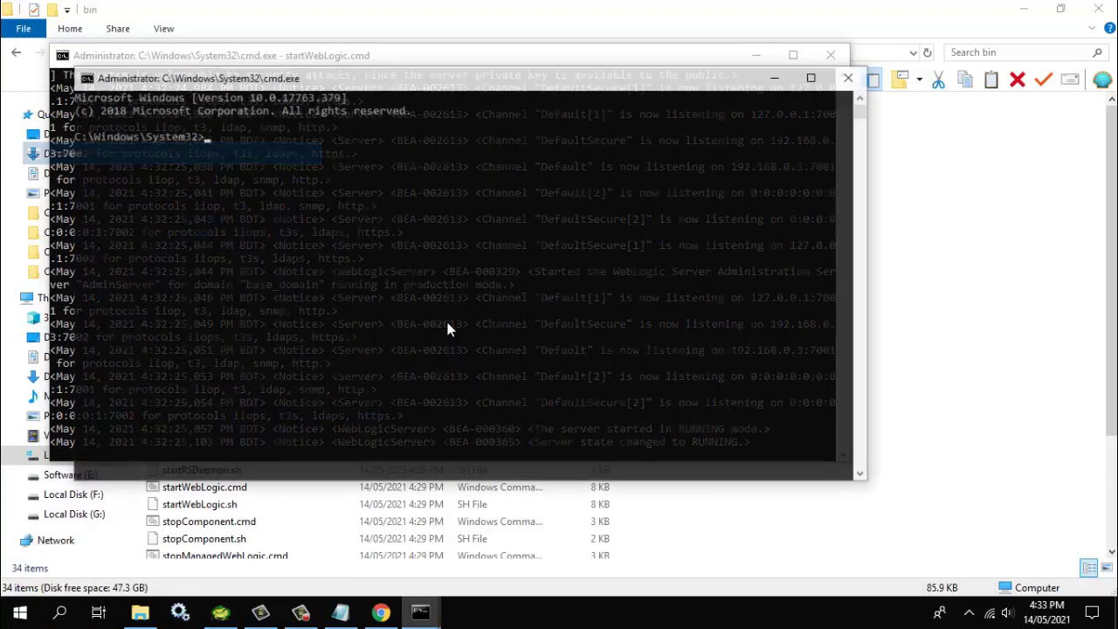
pyautogui.write('cd')
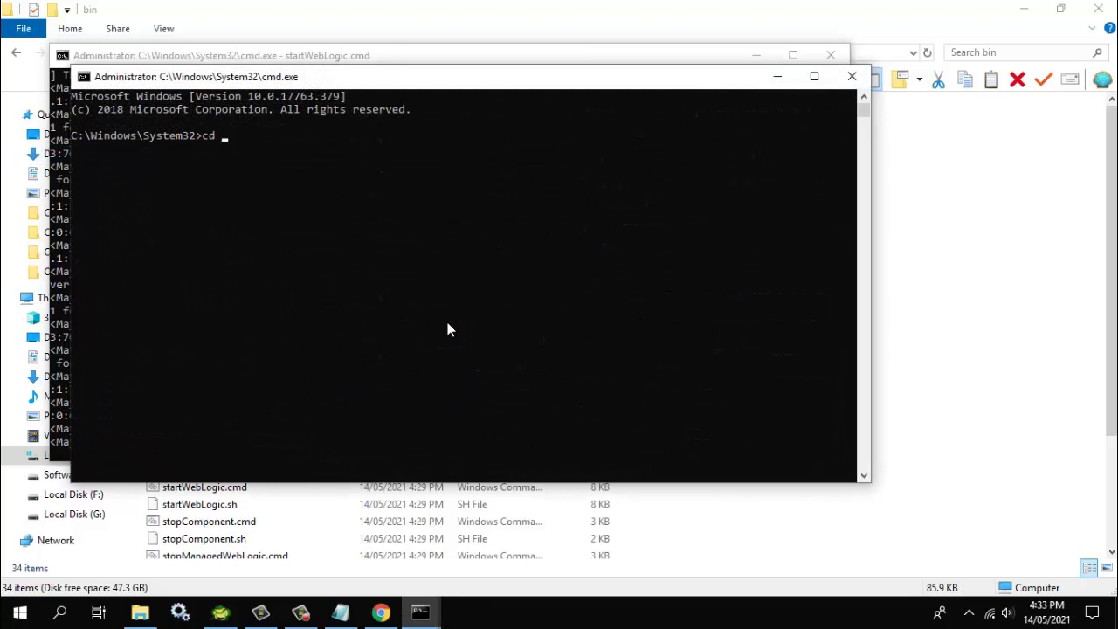
pyautogui.hotkey('ctrl', 'v')
pyautogui.press('Return')
# Start Node Manager with startNodeManager.cmd, listening on port 5556
pyautogui.write('st')
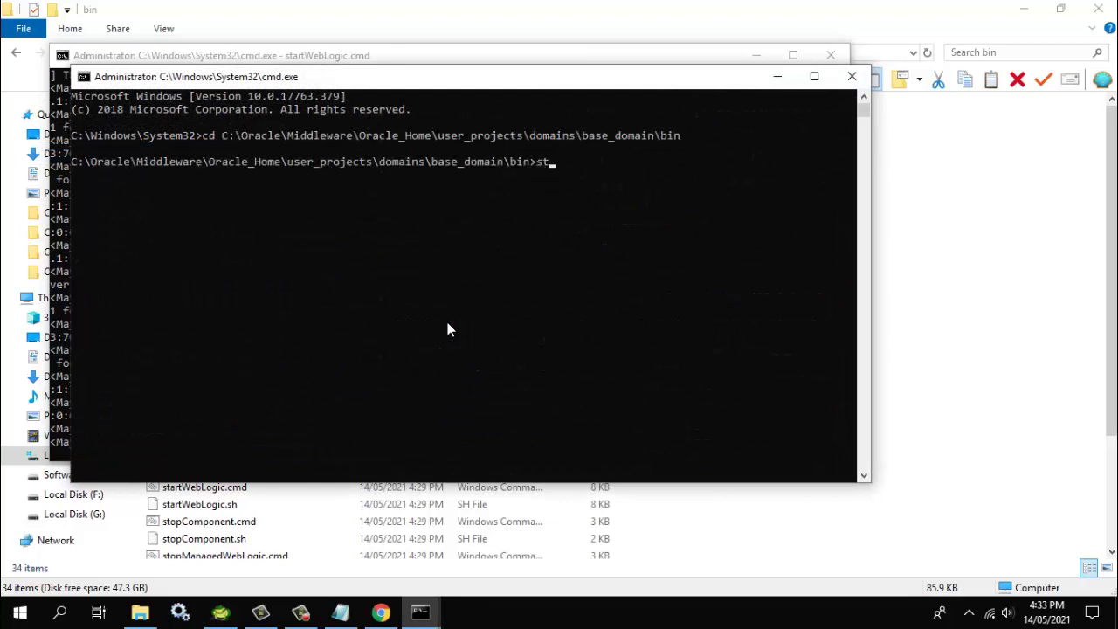
pyautogui.write('artN')
pyautogui.press('Tab')
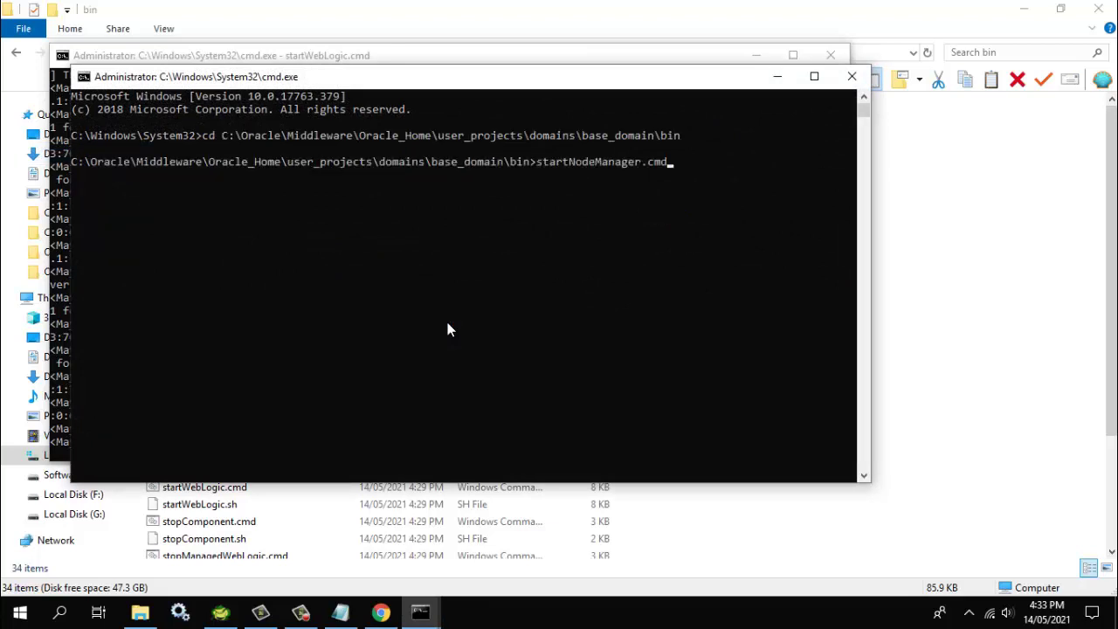
pyautogui.press('Return')
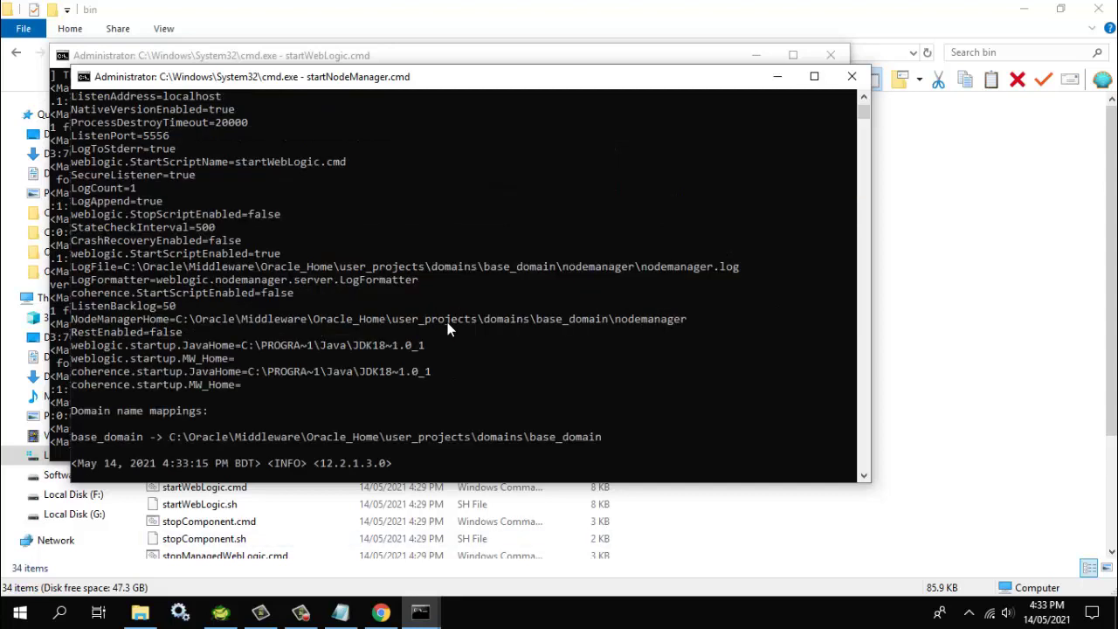
# Sign in to the WebLogic Administration Console with the admin username and password
pyautogui.click(381, 612)
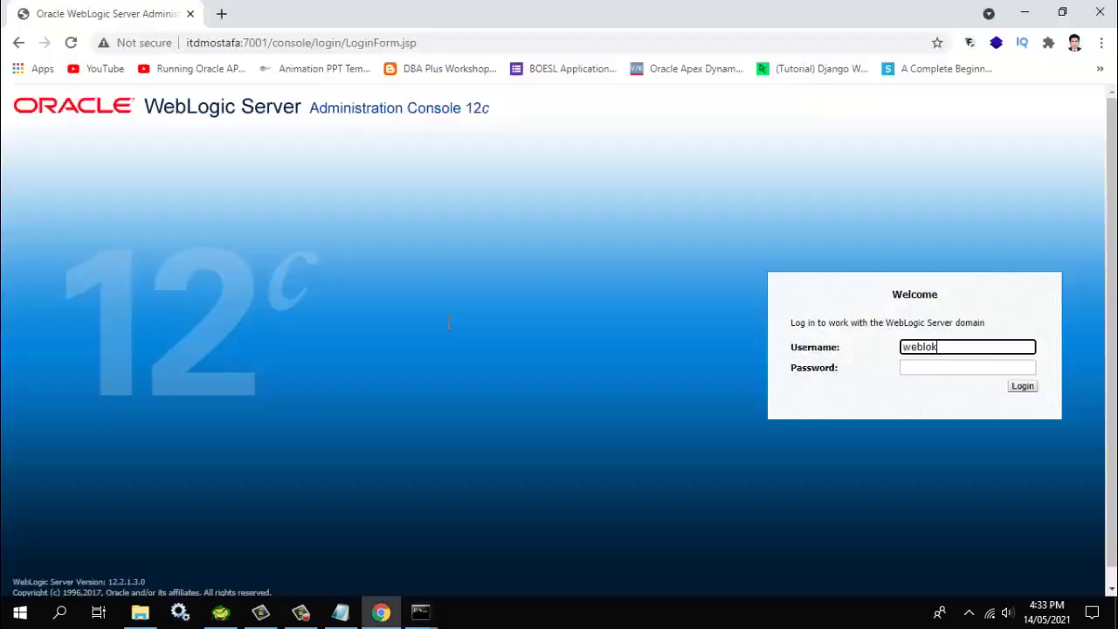
pyautogui.write('ic')
pyautogui.press('Tab')
pyautogui.write('weblogic1')
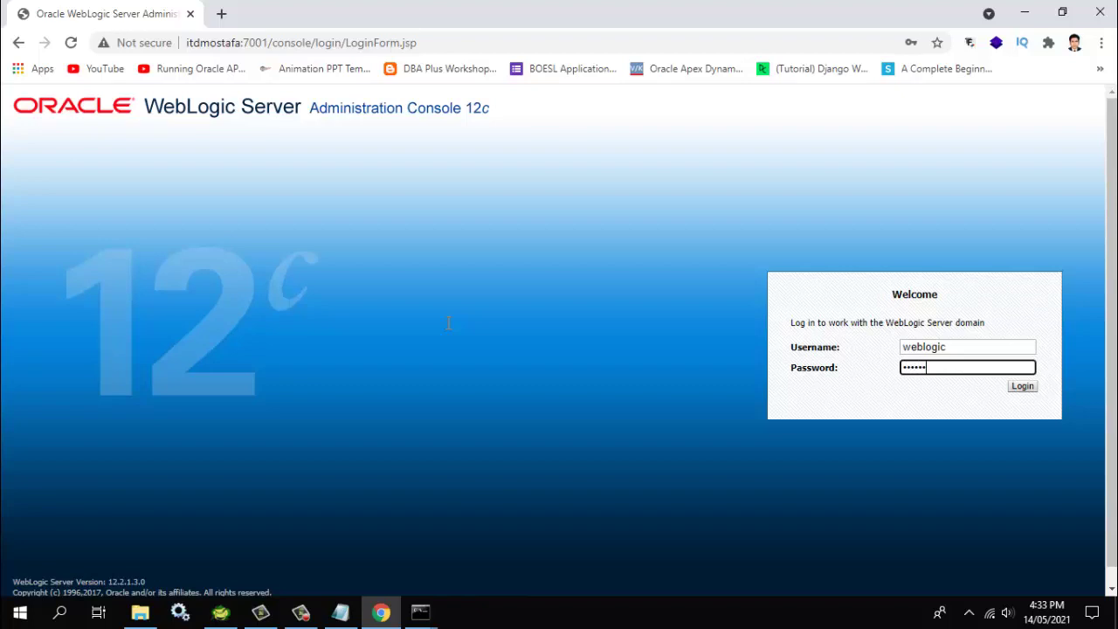
pyautogui.write('23')
pyautogui.press('Return')
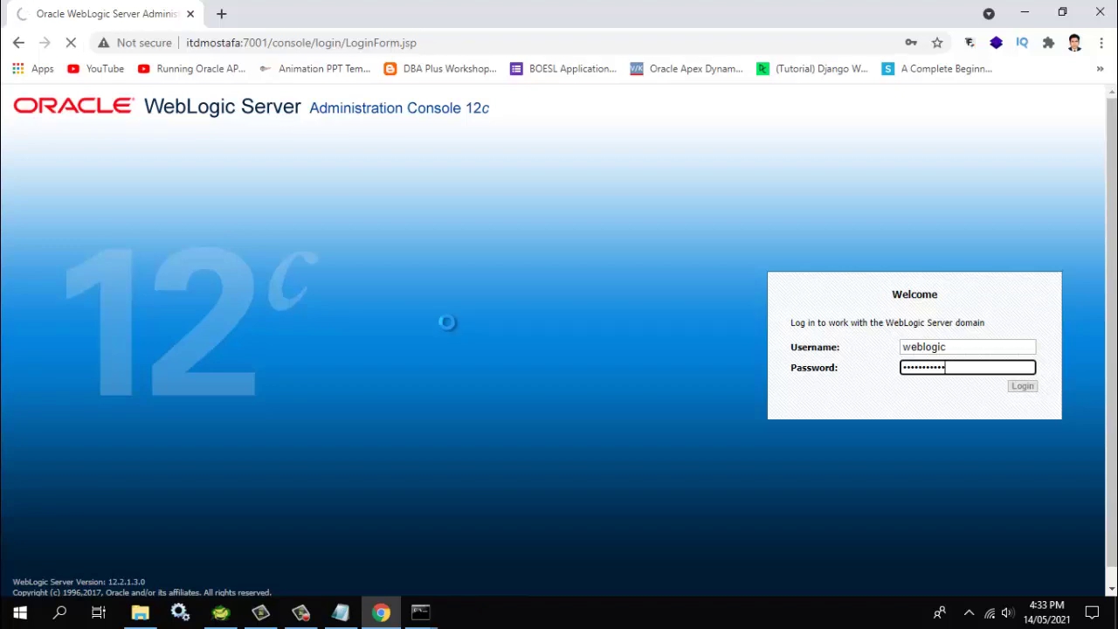
# Launch a fresh cmd command prompt from the Start menu
pyautogui.press('super')
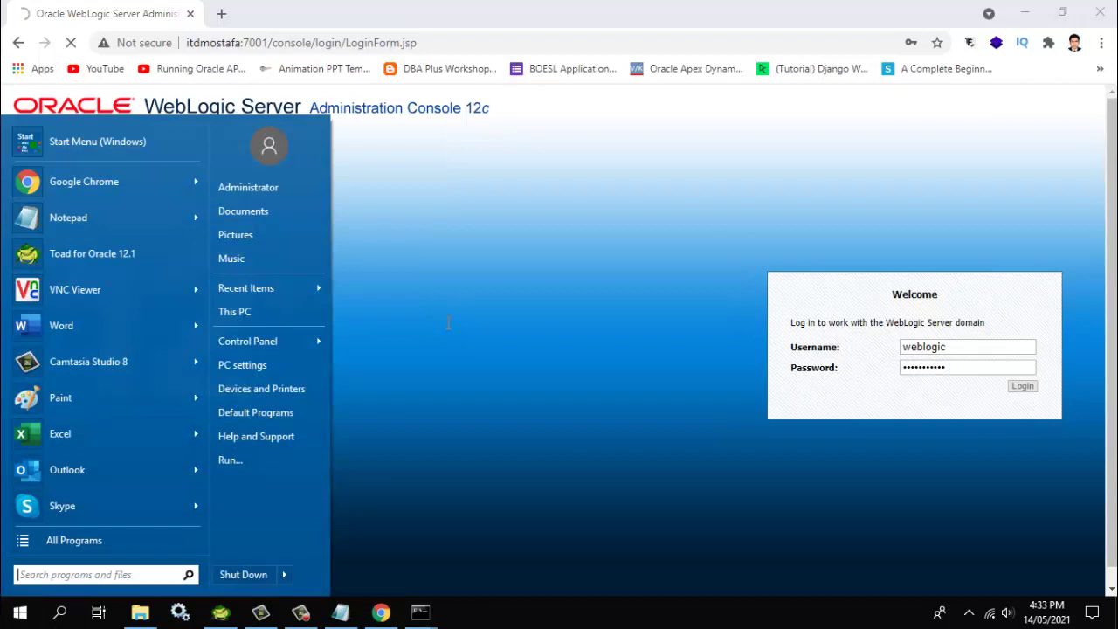
pyautogui.write('cmd')
pyautogui.press('Return')
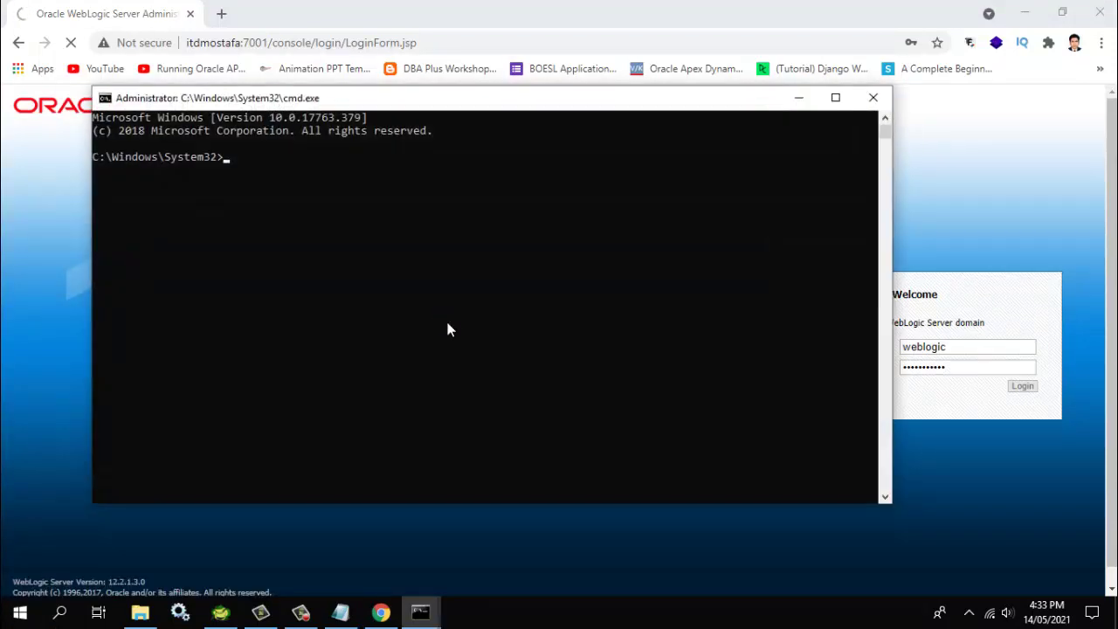
# Move the new prompt into F:\orapex\ords and begin a set path= command
pyautogui.write('f:')
pyautogui.press('Return')
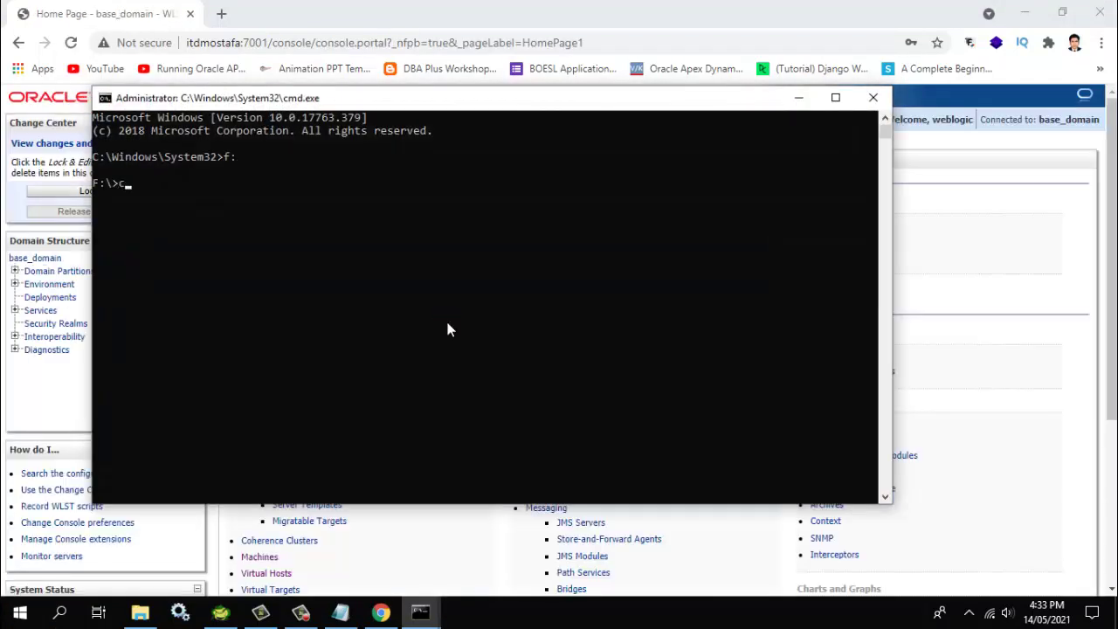
pyautogui.write('cd ')
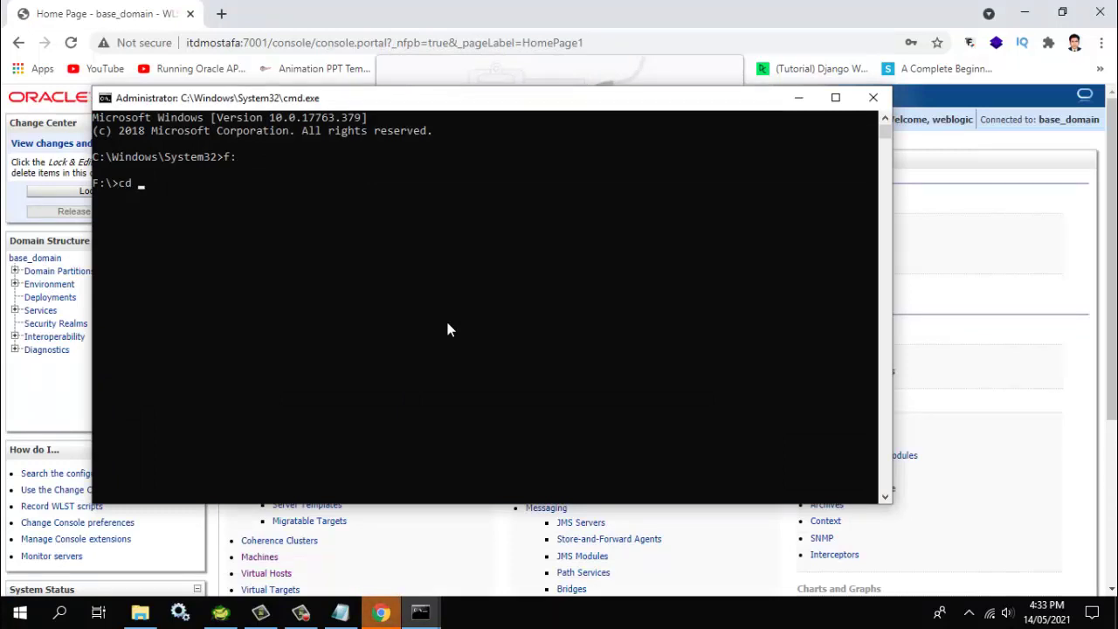
pyautogui.write('o')
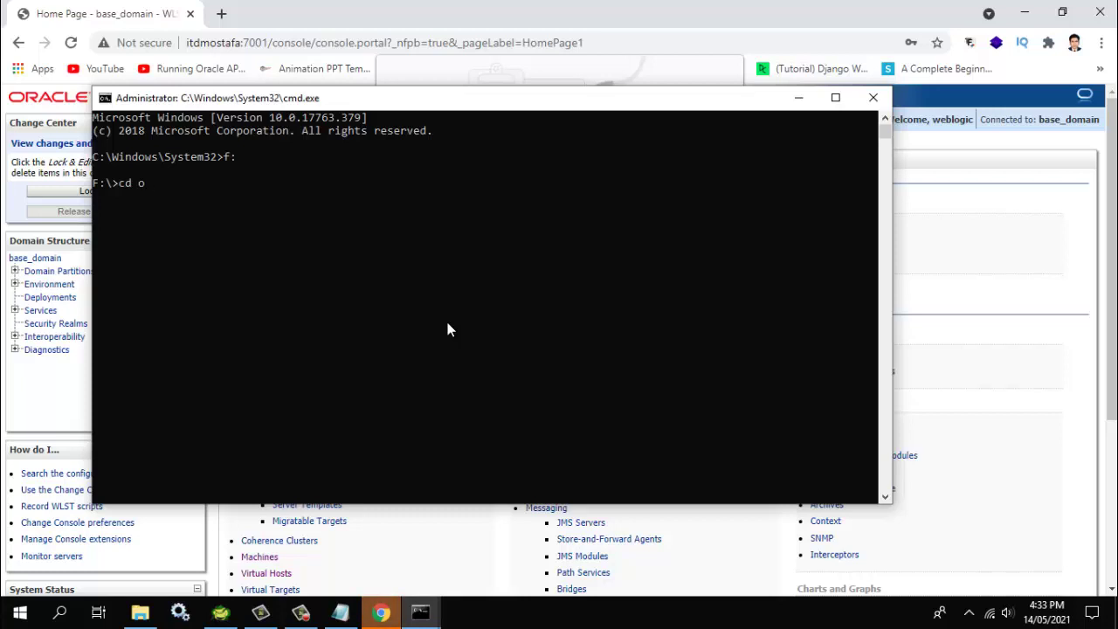
pyautogui.write('rapex\\o')
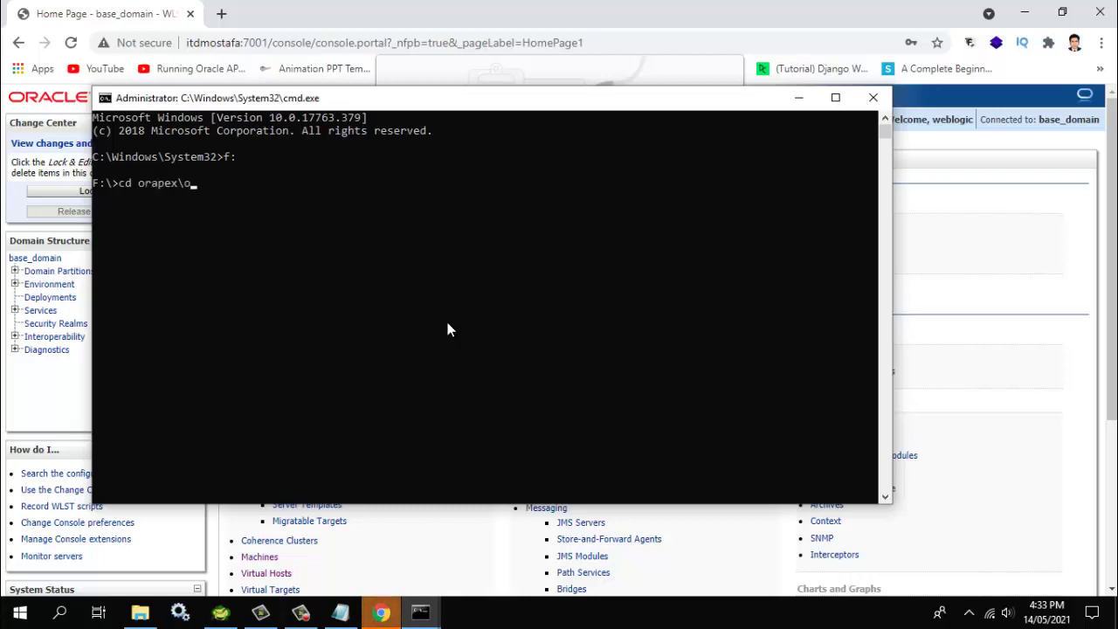
pyautogui.write('rds')
pyautogui.press('Return')
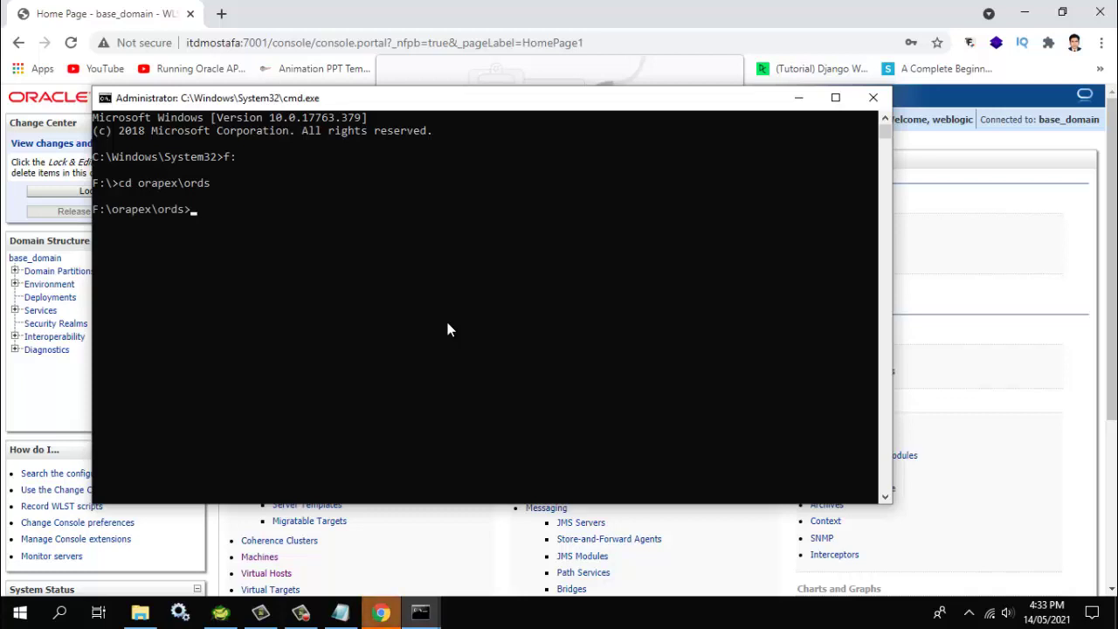
pyautogui.write('set path=')
# Set the path to the JDK bin folder copied from the Notepad notes
pyautogui.hotkey('alt', 'Tab')
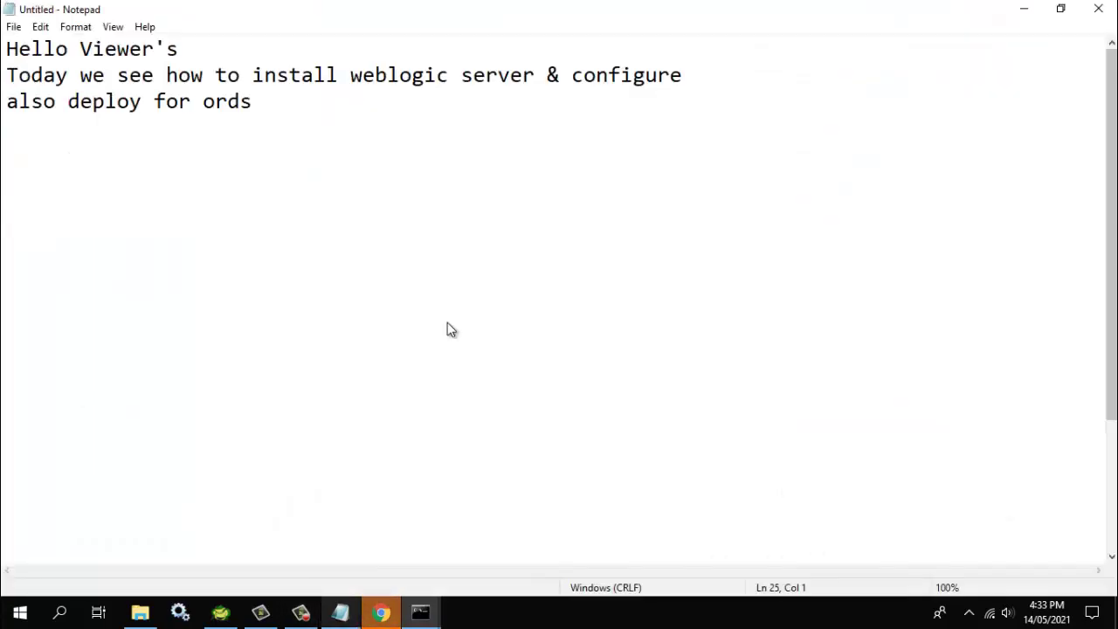
pyautogui.scroll(-5, 448, 323)
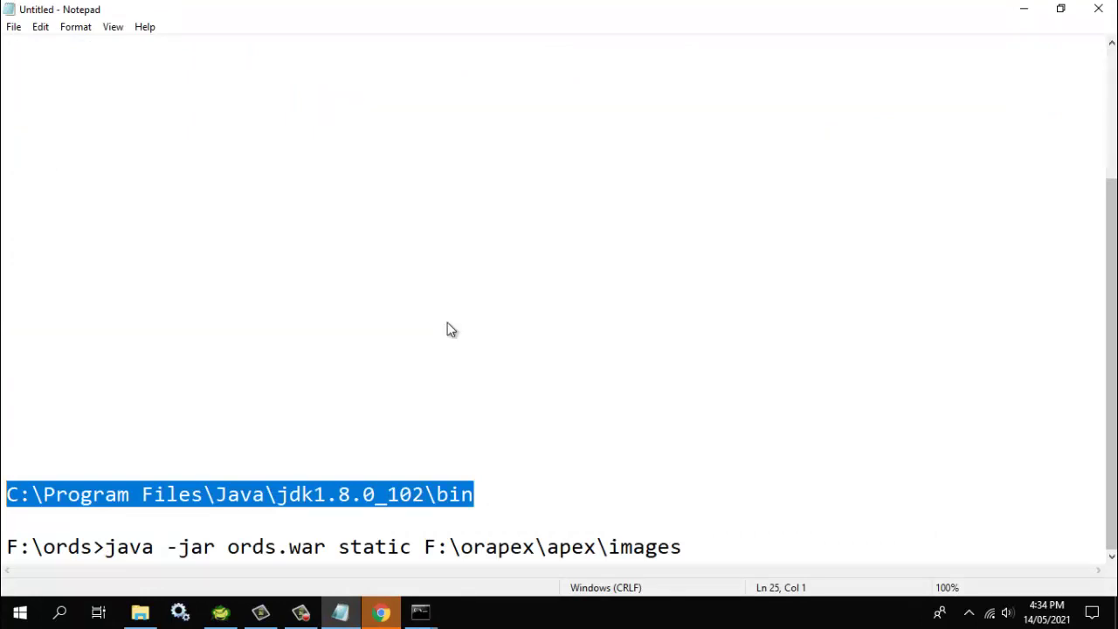
pyautogui.press('super+8')
pyautogui.press('super+8')
pyautogui.press('super+8')
pyautogui.write('C:\\Program Files\\Java\\jdk1.8.0_102\\bin')
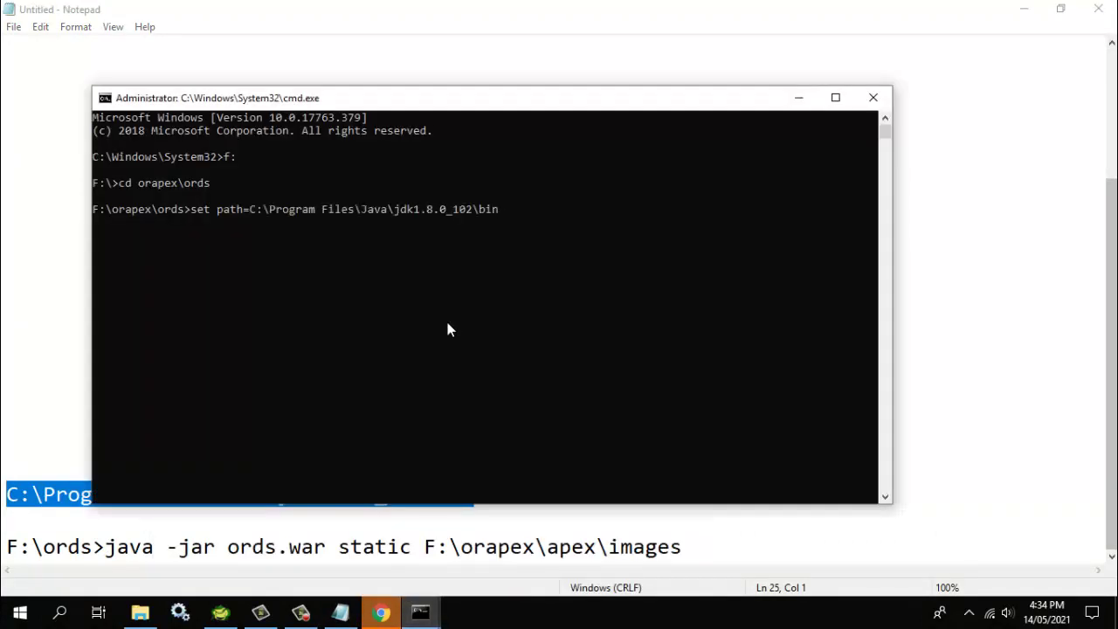
pyautogui.press('Return')
# Copy the java -jar ords.war static command line from the Notepad notes
pyautogui.hotkey('alt', 'Tab')
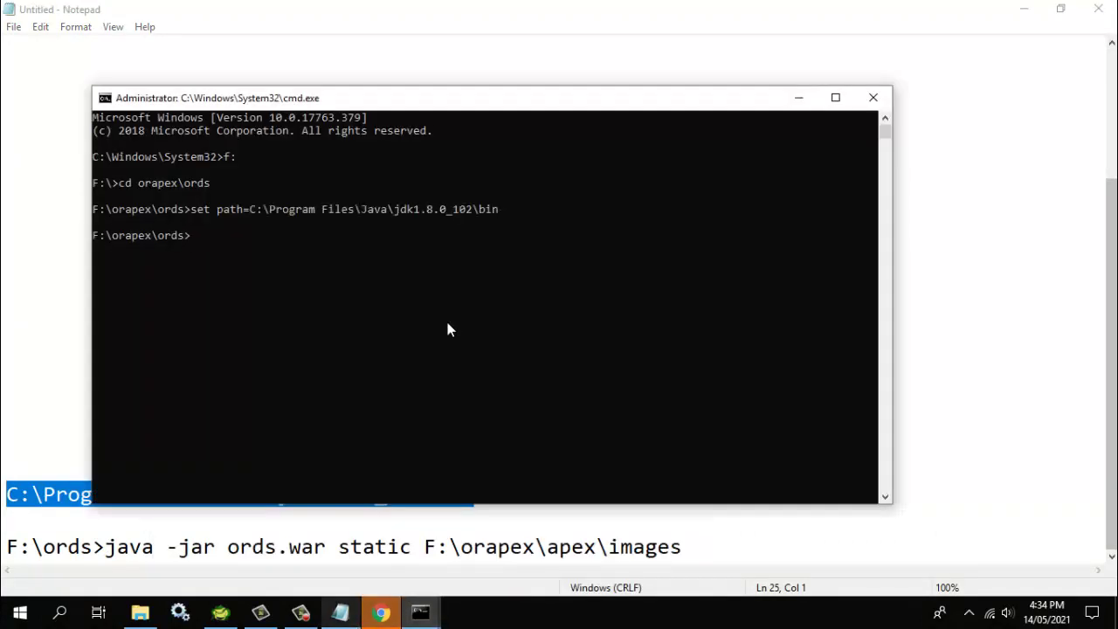
pyautogui.press('Down')
pyautogui.press('Down')
pyautogui.press('Right')
pyautogui.press('Right')
pyautogui.press('Right')
pyautogui.press('Right')
pyautogui.press('Right')
pyautogui.press('Right')
pyautogui.press('Right')
pyautogui.press('Right')
pyautogui.press('Right')
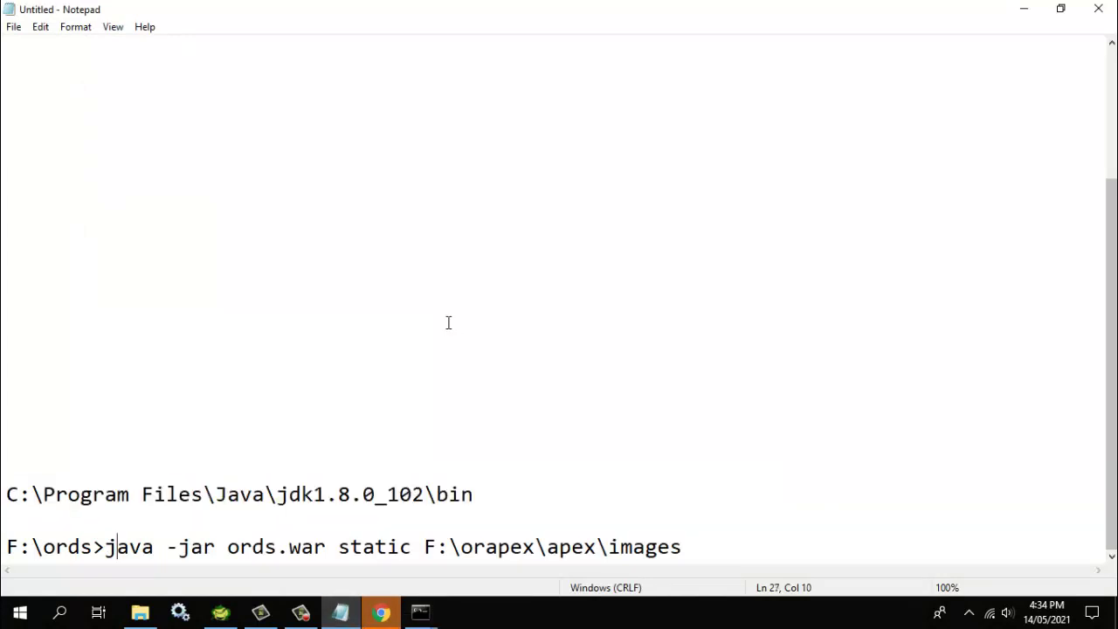
pyautogui.press('Right')
pyautogui.press('Right')
pyautogui.press('Right')
pyautogui.press('Right')
pyautogui.press('Right')
pyautogui.press('Right')
pyautogui.press('Right')
pyautogui.press('Right')
pyautogui.press('Right')
pyautogui.press('Right')
pyautogui.press('Right')
pyautogui.press('Right')
pyautogui.press('Right')
pyautogui.press('Right')
pyautogui.press('Right')
pyautogui.press('Right')
pyautogui.press('Right')
pyautogui.press('Right')
pyautogui.press('Left')
pyautogui.press('Left')
pyautogui.press('Left')
pyautogui.press('Left')
pyautogui.press('Left')
pyautogui.press('Left')
pyautogui.press('Left')
pyautogui.press('Left')
pyautogui.press('Left')
pyautogui.hotkey('shift', 'Right')
pyautogui.hotkey('shift', 'Right')
pyautogui.hotkey('shift', 'Right')
pyautogui.hotkey('shift', 'Right')
pyautogui.hotkey('shift', 'Right')
pyautogui.hotkey('shift', 'Right')
pyautogui.hotkey('shift', 'Right')
pyautogui.hotkey('shift', 'Right')
pyautogui.hotkey('shift', 'Right')
pyautogui.press('End')
pyautogui.hotkey('shift', 'Left')
pyautogui.hotkey('shift', 'Left')
pyautogui.hotkey('shift', 'Left')
pyautogui.hotkey('shift', 'Left')
pyautogui.hotkey('shift', 'Left')
pyautogui.hotkey('shift', 'Left')
pyautogui.hotkey('shift', 'Left')
pyautogui.hotkey('shift', 'Left')
pyautogui.hotkey('shift', 'Left')
pyautogui.hotkey('shift', 'Left')
pyautogui.hotkey('shift', 'Left')
pyautogui.hotkey('shift', 'Left')
pyautogui.hotkey('shift', 'Left')
pyautogui.hotkey('shift', 'Left')
pyautogui.hotkey('shift', 'Left')
pyautogui.hotkey('shift', 'Left')
pyautogui.hotkey('shift', 'Left')
pyautogui.hotkey('shift', 'Left')
pyautogui.hotkey('shift', 'Left')
pyautogui.hotkey('shift', 'Left')
pyautogui.hotkey('shift', 'Left')
pyautogui.hotkey('shift', 'Left')
pyautogui.hotkey('shift', 'Left')
pyautogui.hotkey('shift', 'Left')
pyautogui.hotkey('shift', 'Left')
pyautogui.hotkey('shift', 'Left')
pyautogui.hotkey('shift', 'Left')
pyautogui.hotkey('shift', 'Left')
pyautogui.hotkey('shift', 'Left')
pyautogui.hotkey('shift', 'Left')
pyautogui.hotkey('shift', 'Left')
pyautogui.hotkey('shift', 'Left')
pyautogui.hotkey('shift', 'Left')
pyautogui.hotkey('shift', 'Left')
pyautogui.hotkey('shift', 'Left')
pyautogui.hotkey('shift', 'Left')
pyautogui.hotkey('shift', 'Left')
pyautogui.hotkey('shift', 'Left')
pyautogui.hotkey('shift', 'Left')
pyautogui.hotkey('shift', 'Left')
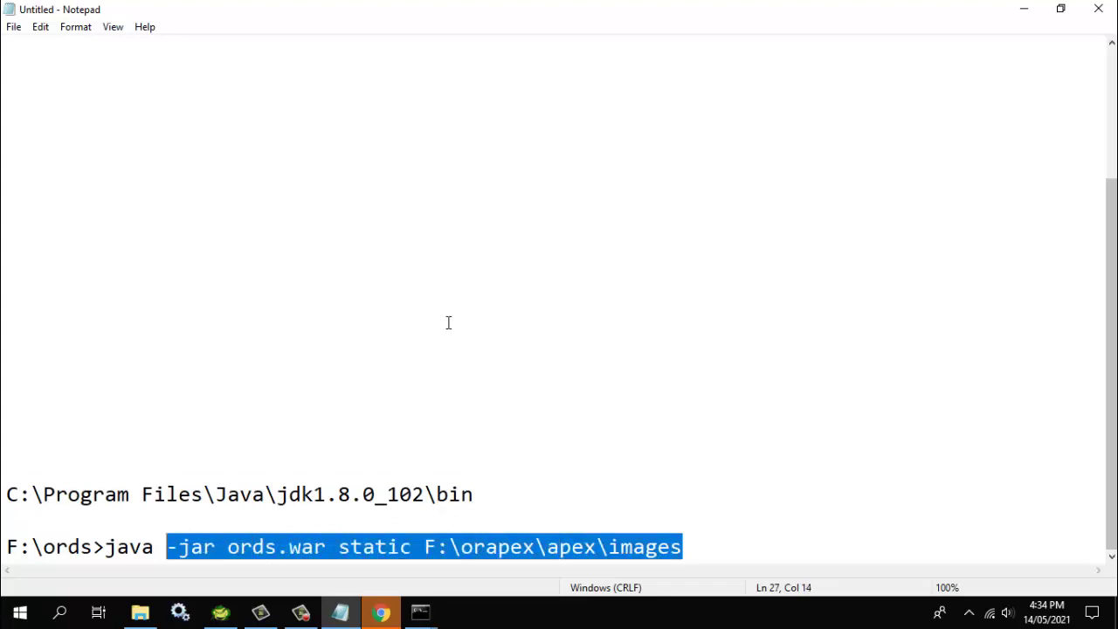
pyautogui.hotkey('shift', 'Left')
pyautogui.hotkey('ctrl', 'c')
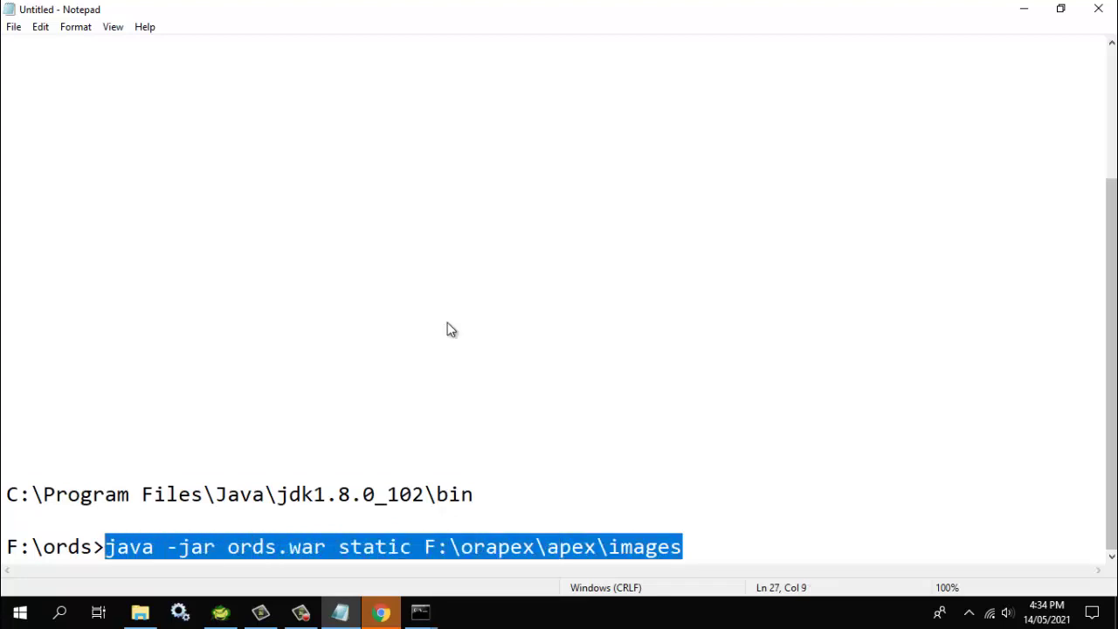
pyautogui.rightClick(449, 326)
pyautogui.press('Down')
pyautogui.press('Down')
pyautogui.press('Down')
pyautogui.press('Down')
pyautogui.press('Up')
pyautogui.press('Return')
# Run the static command to generate F:\orapex\ords\i.war with context path /i
pyautogui.press('super+8')
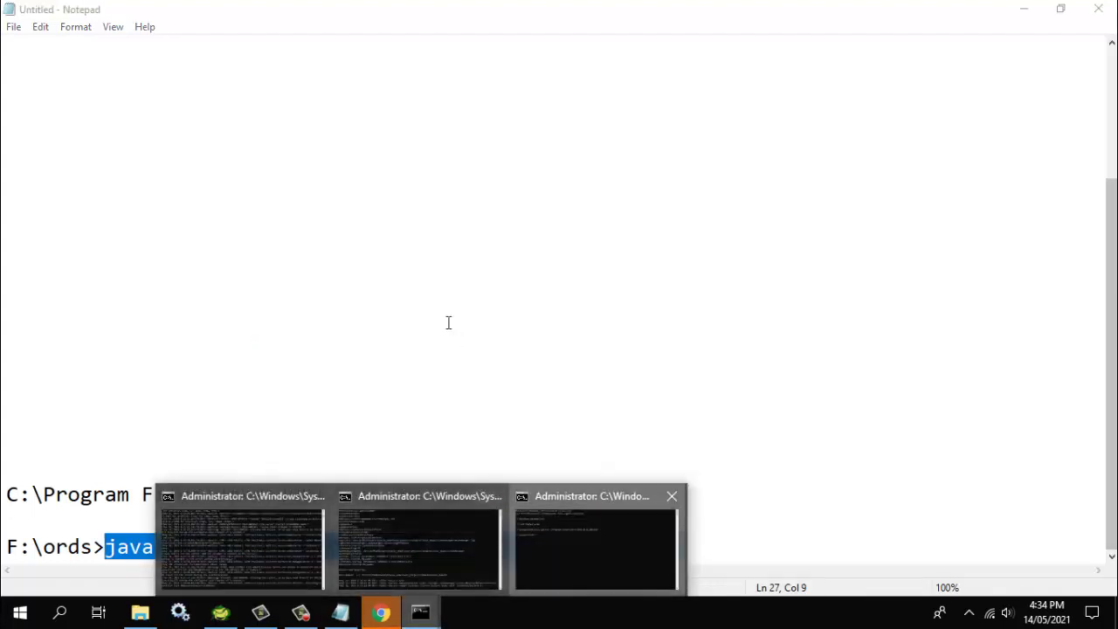
pyautogui.hotkey('ctrl', 'v')
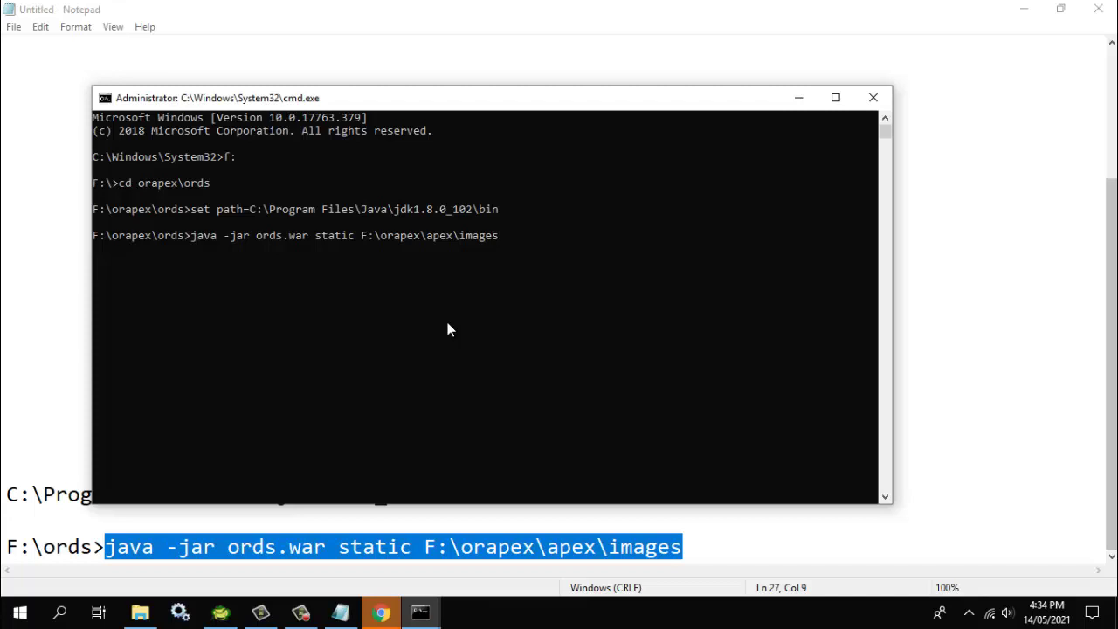
pyautogui.press('Return')
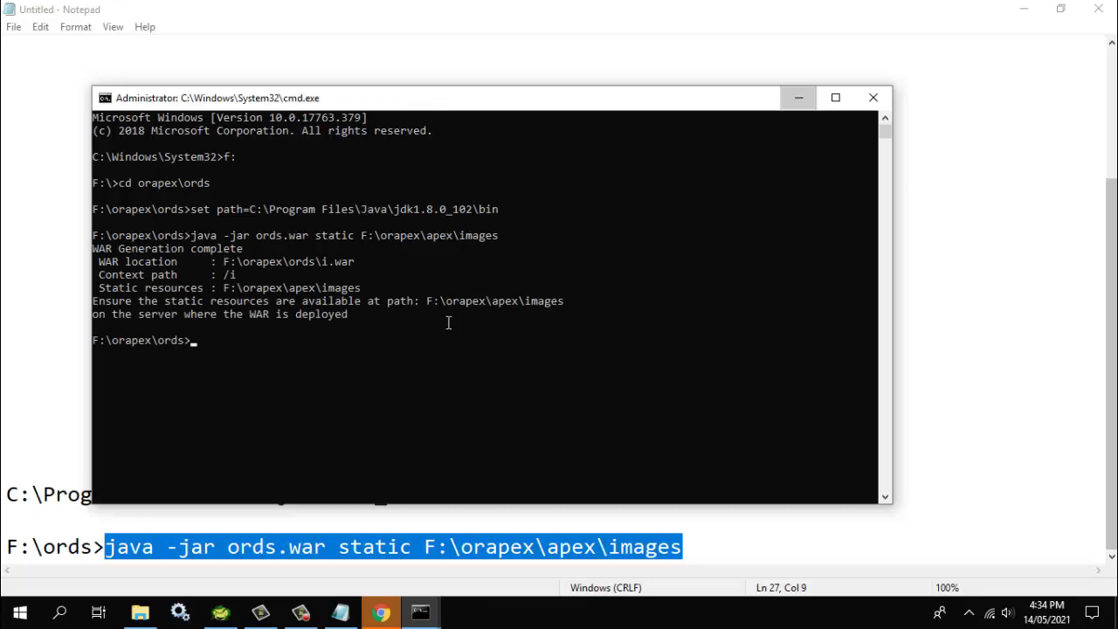
pyautogui.hotkey('alt', 'Tab')
pyautogui.hotkey('alt', 'Tab')
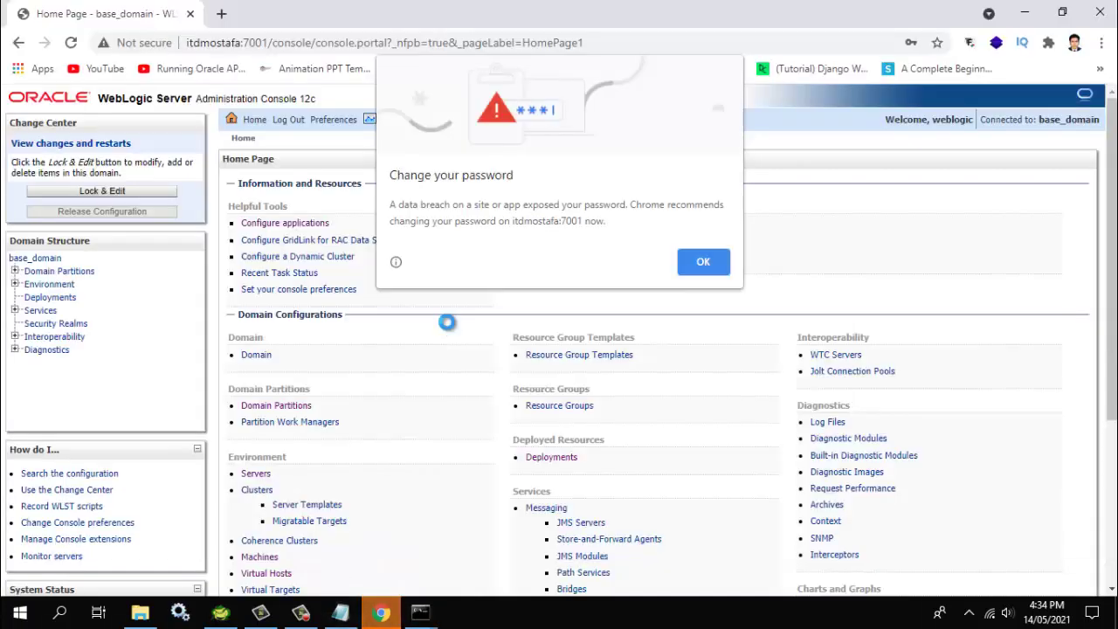
# Dismiss Chrome's password warning, open Deployments, Lock & Edit, and start a new install
pyautogui.press('Escape')
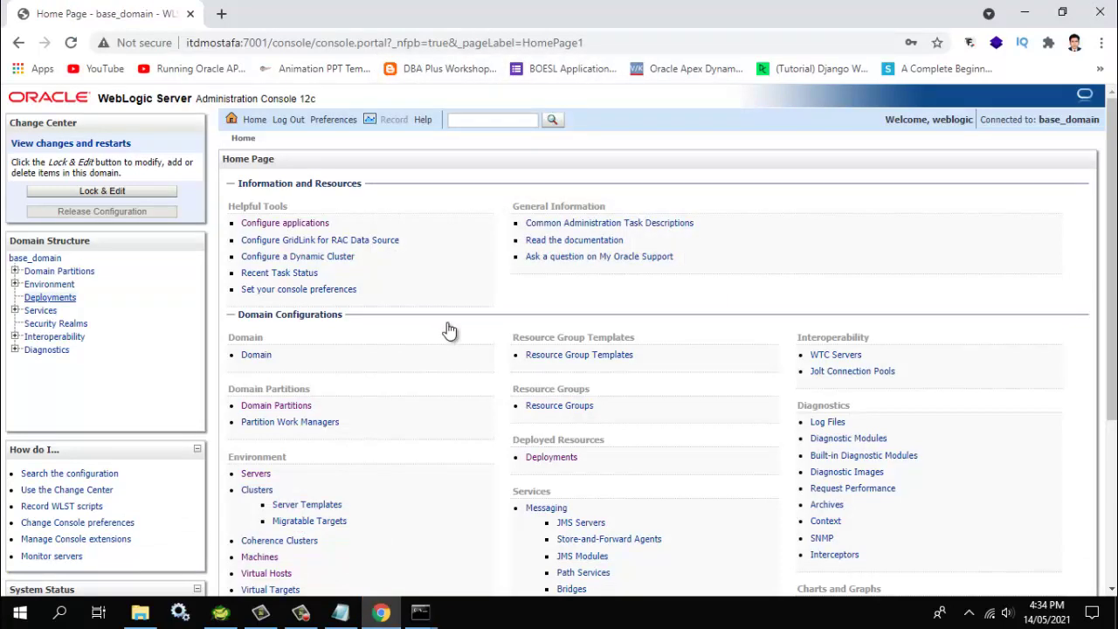
pyautogui.click(50, 297)
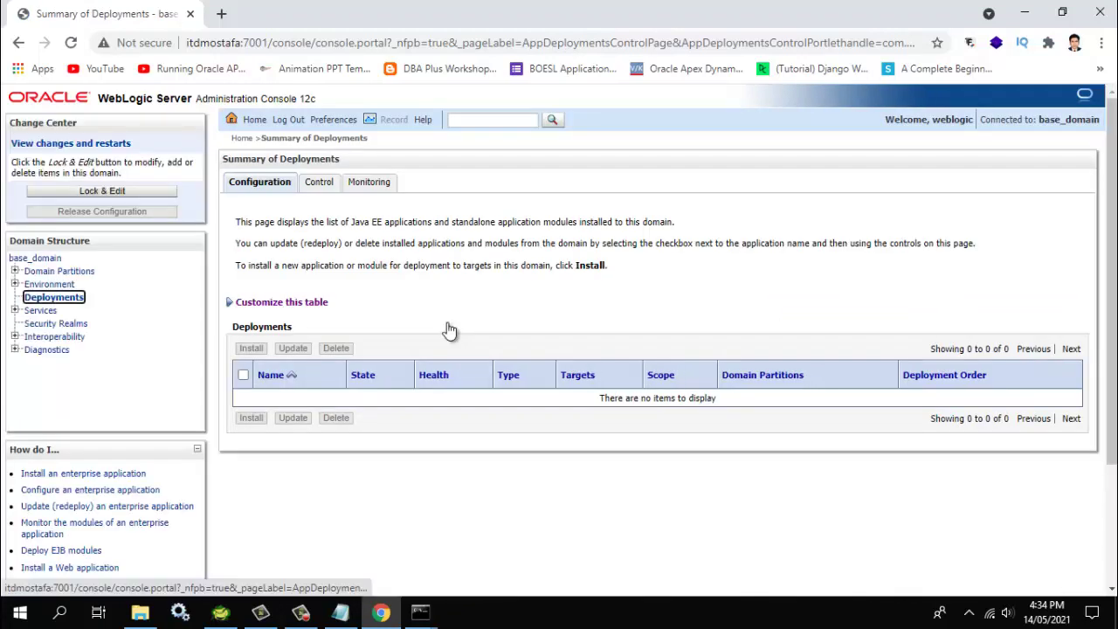
pyautogui.press('Return')
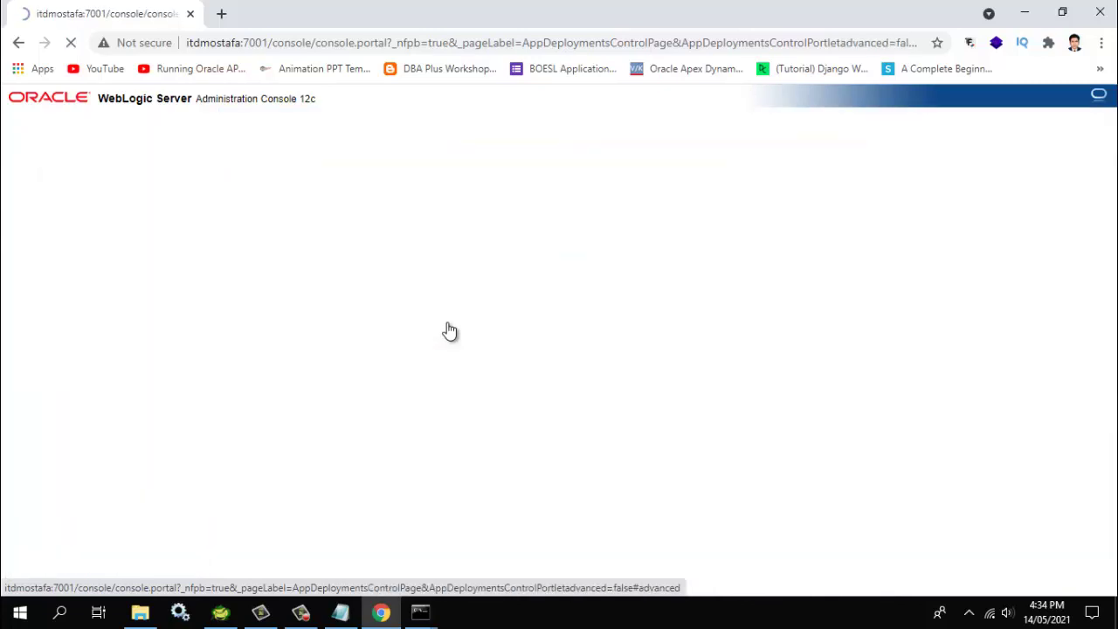
pyautogui.press('Tab')
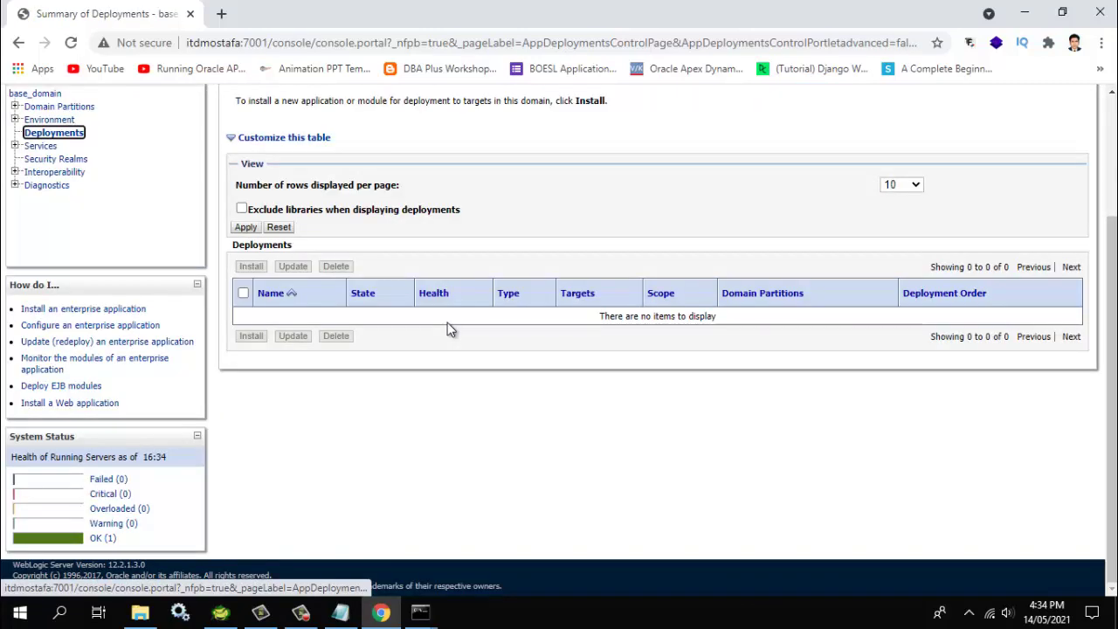
pyautogui.scroll(2, 447, 328)
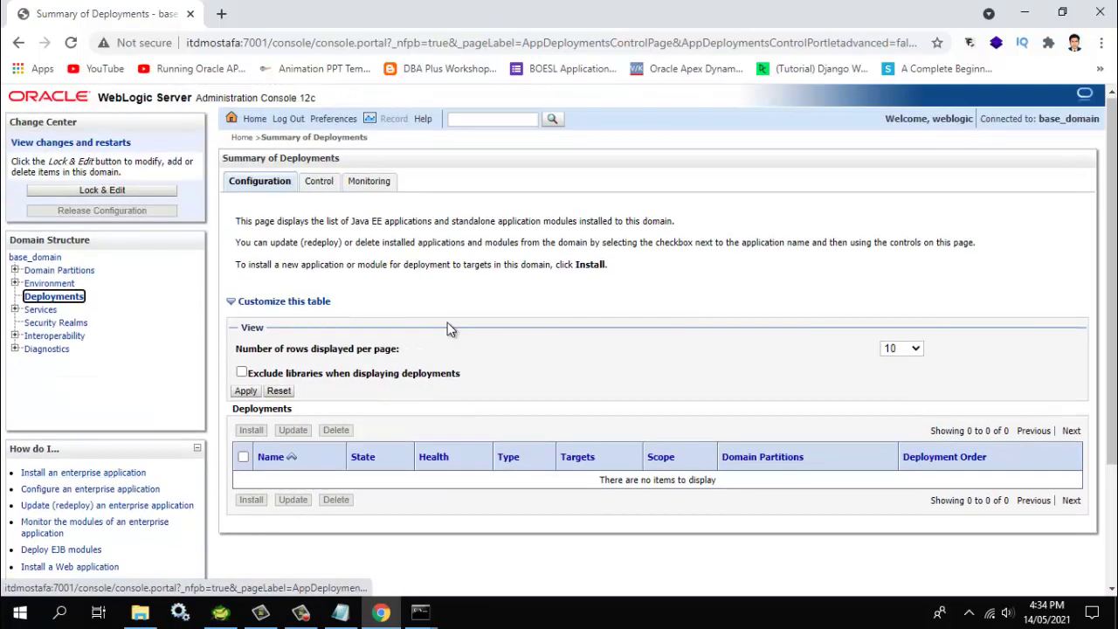
pyautogui.press('Return')
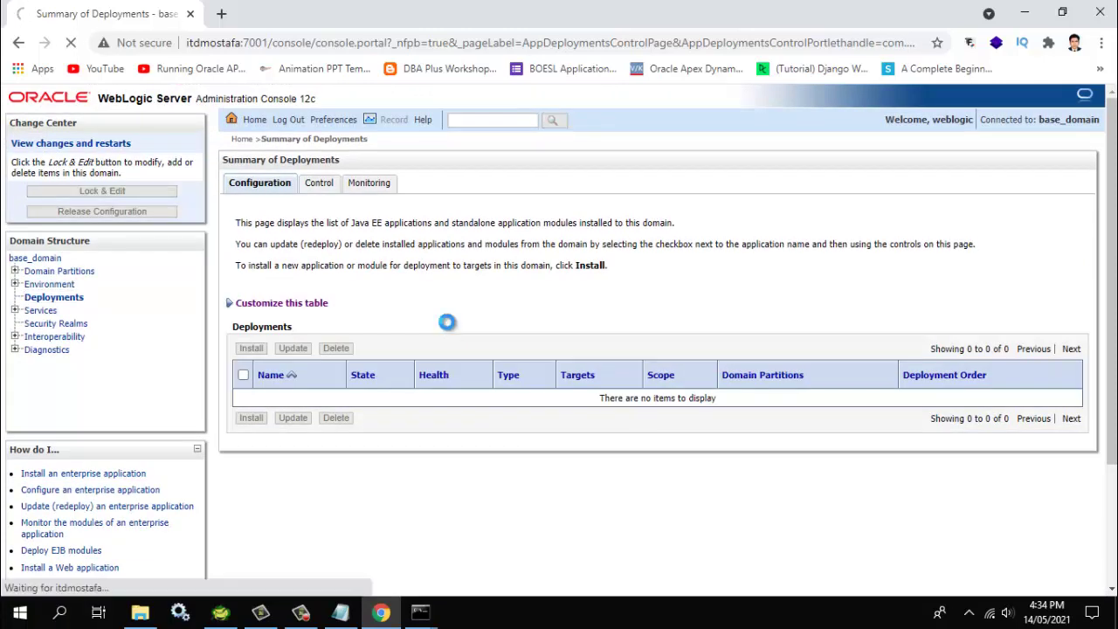
pyautogui.press('Return')
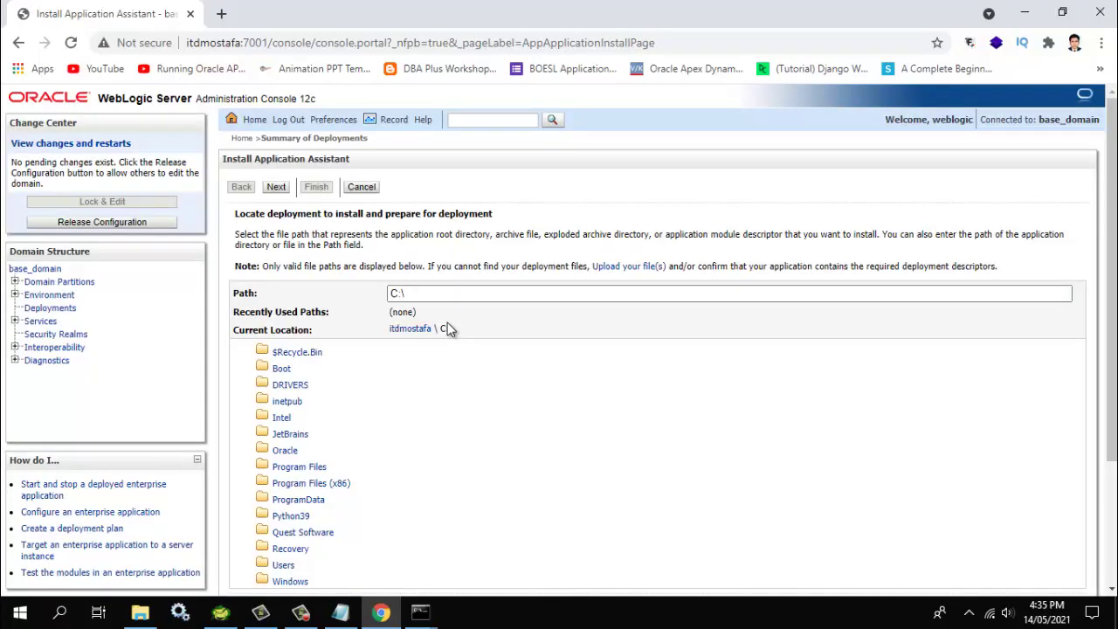
# Navigate the Install assistant to F:\orapex\ords and choose ords.war as the application
pyautogui.scroll(-3, 448, 328)
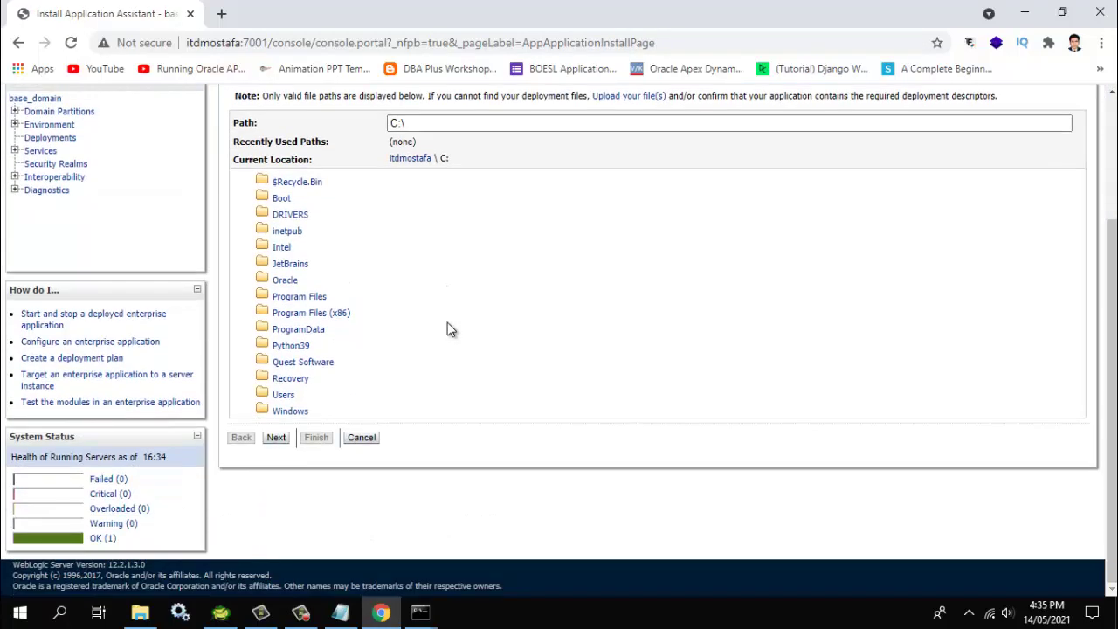
pyautogui.press('Tab')
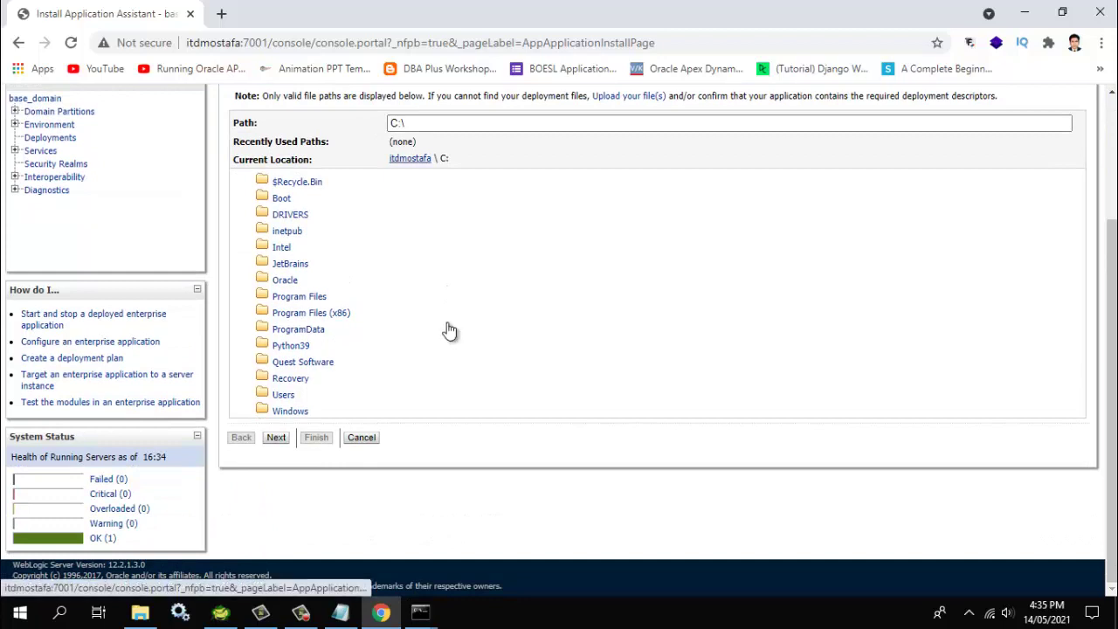
pyautogui.press('Return')
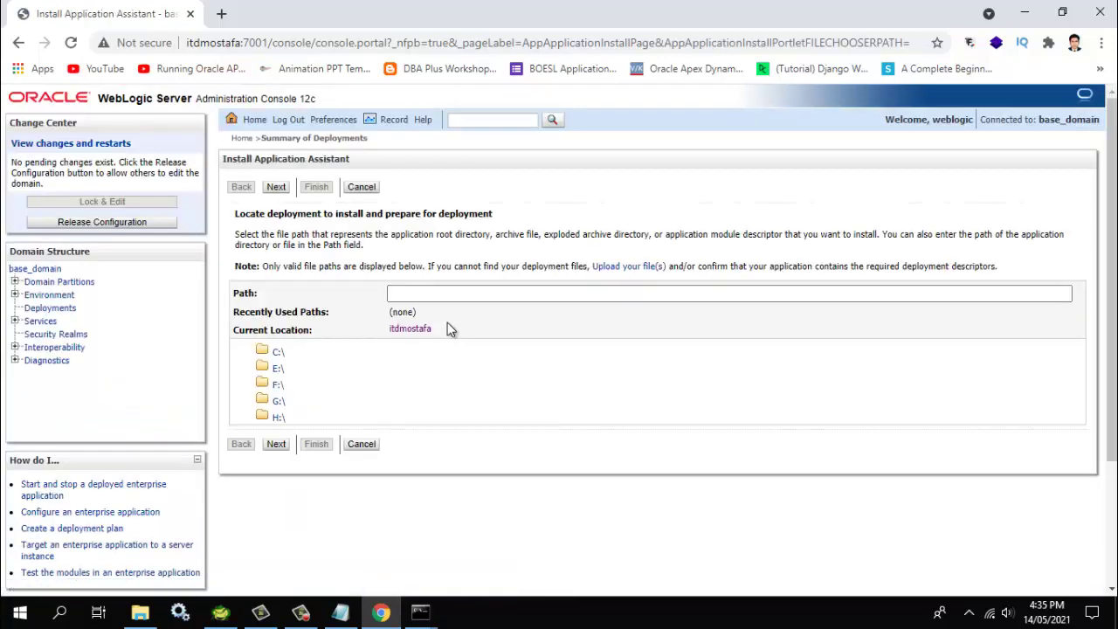
pyautogui.press('Tab')
pyautogui.press('Return')
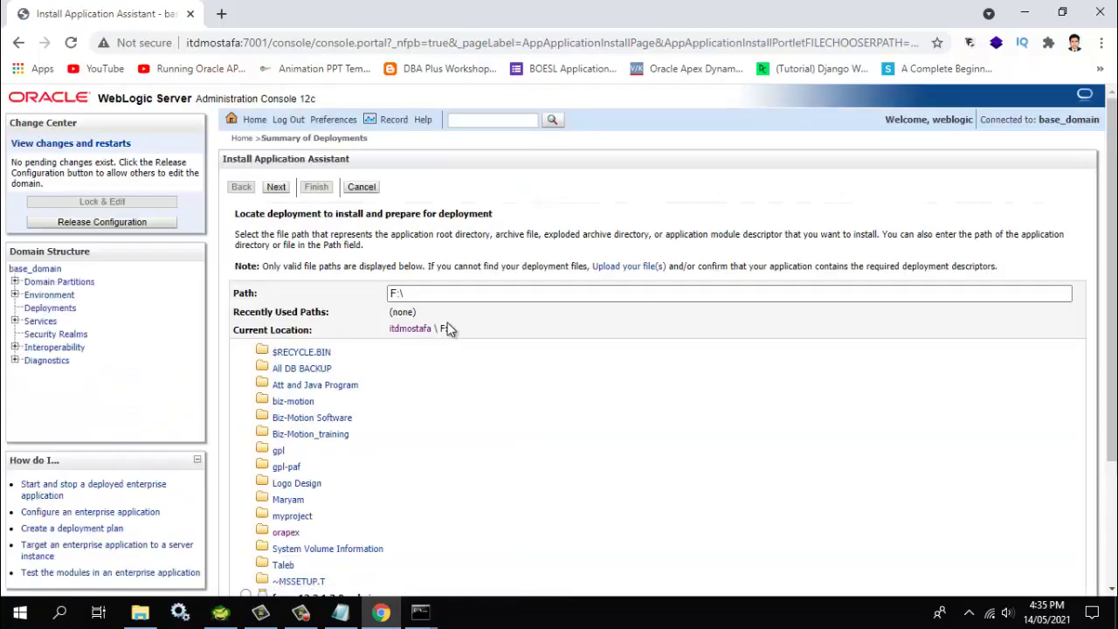
pyautogui.scroll(-3, 448, 328)
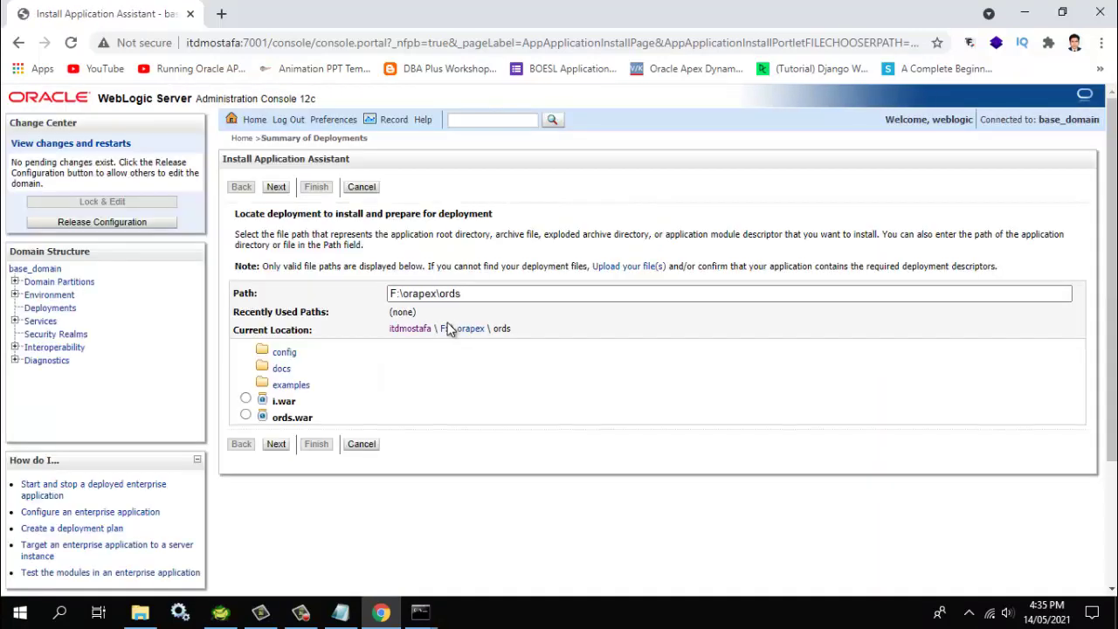
pyautogui.press('space')
pyautogui.press('Tab')
pyautogui.press('Return')
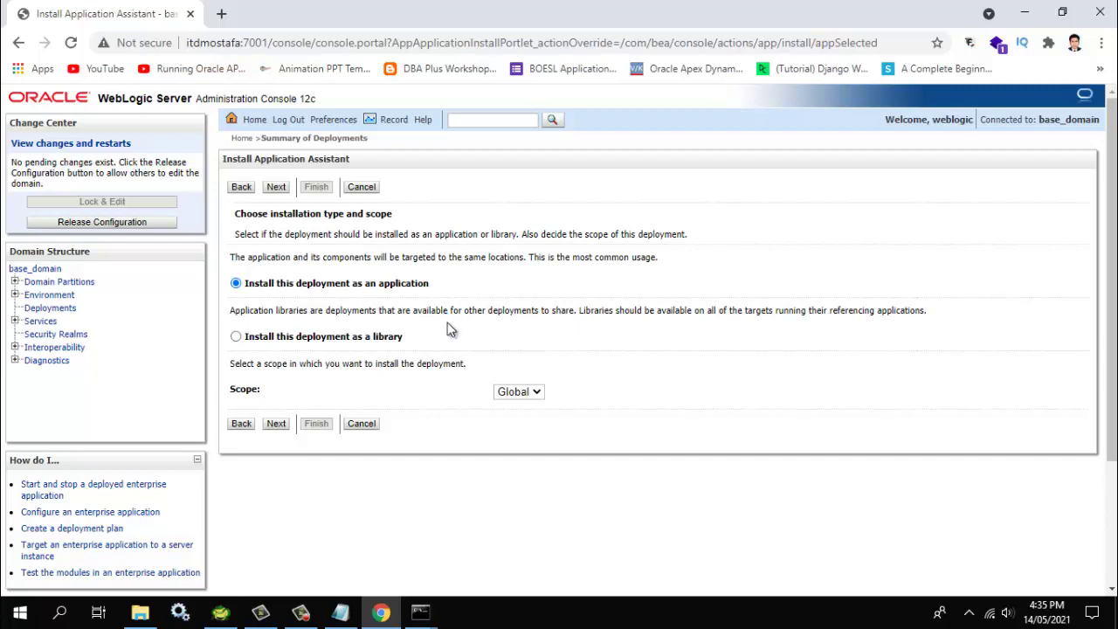
# Install ords as an application targeted to new_ManagedServer_1 and save it
pyautogui.press('Return')
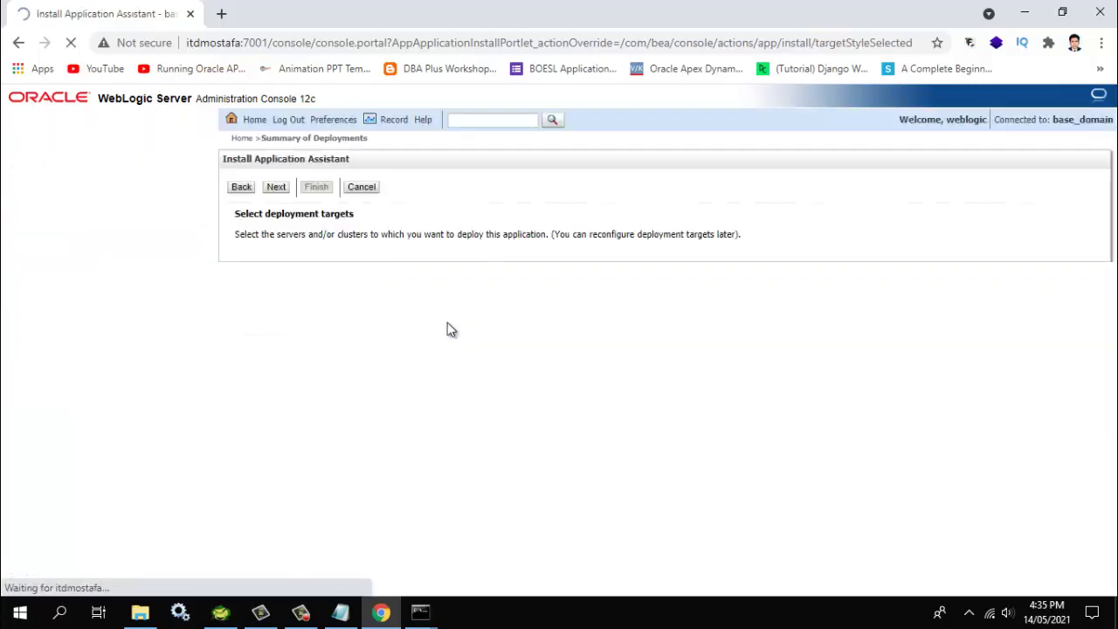
pyautogui.press('space')
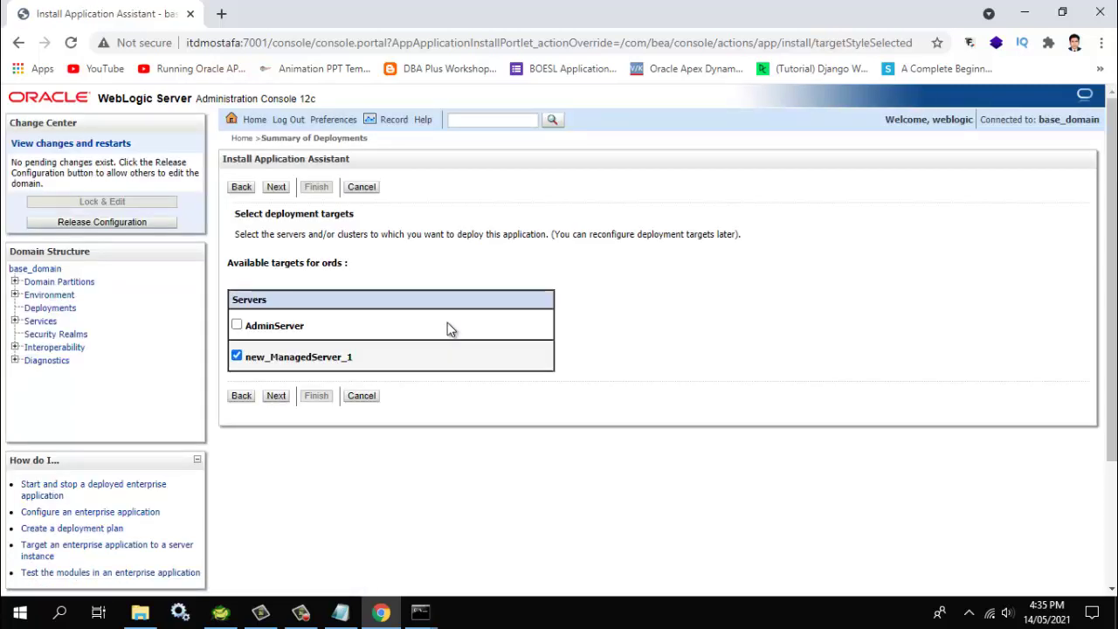
pyautogui.press('Tab')
pyautogui.press('Tab')
pyautogui.press('Return')
pyautogui.scroll(-10, 450, 328)
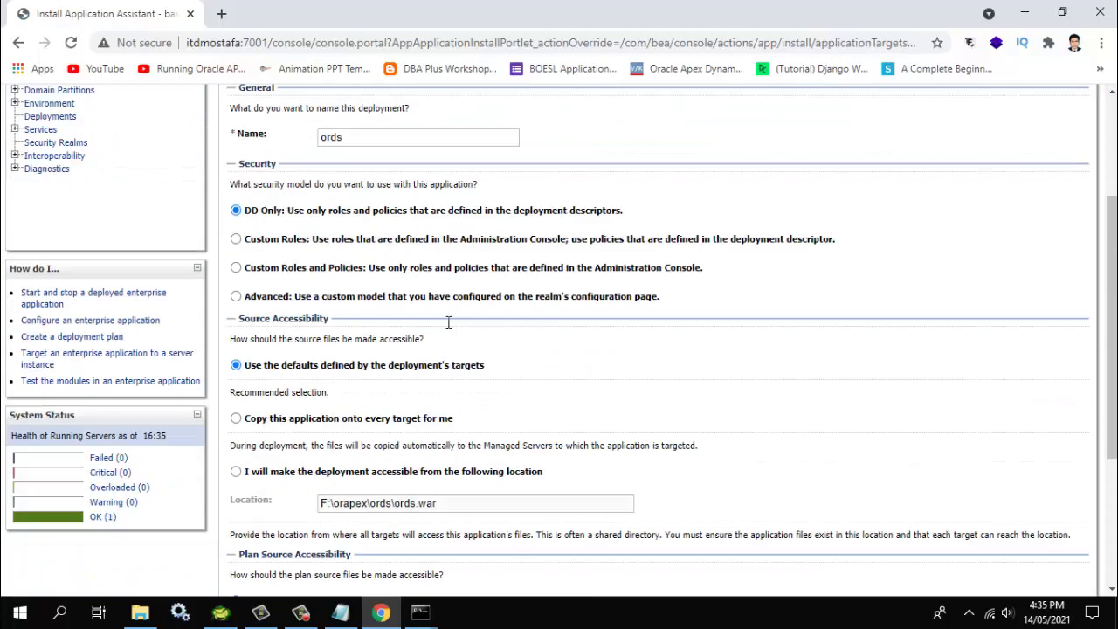
pyautogui.press('Return')
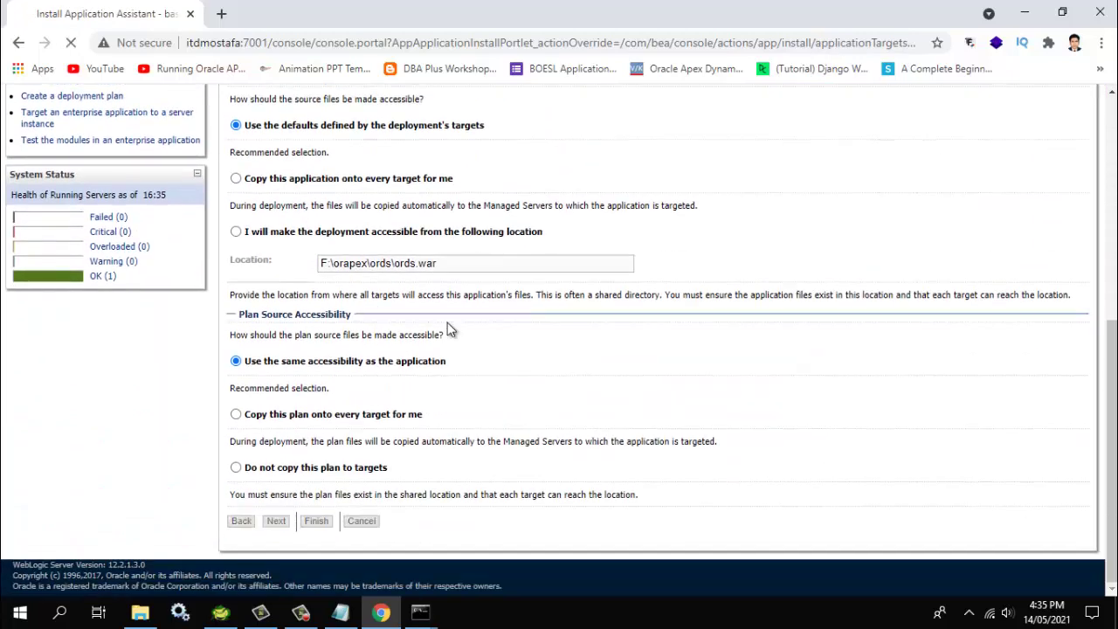
pyautogui.scroll(-3, 450, 328)
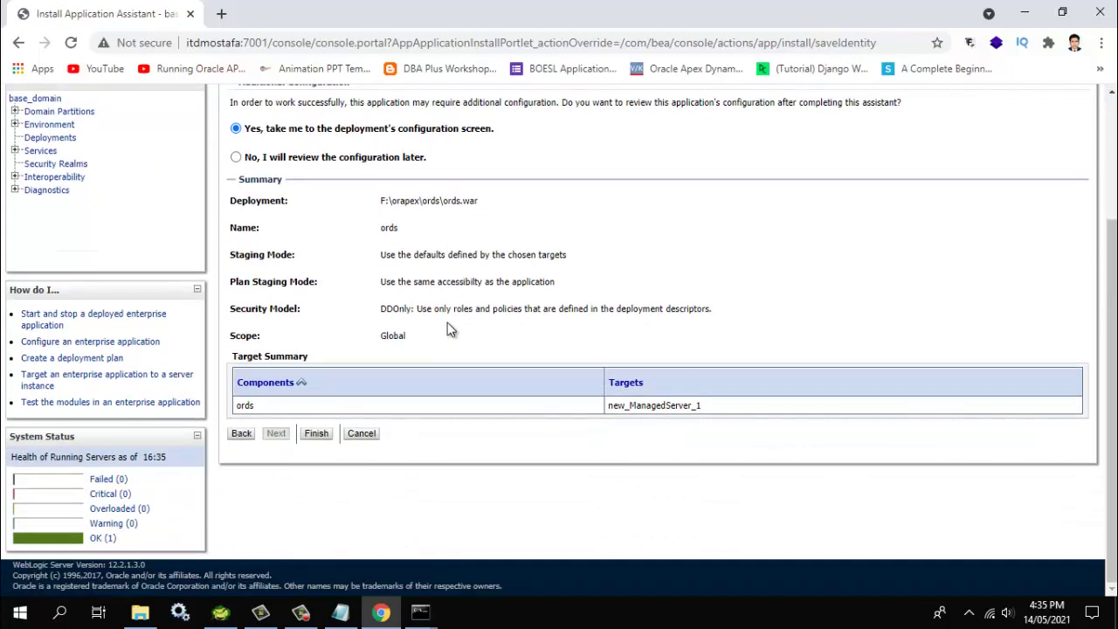
pyautogui.press('Return')
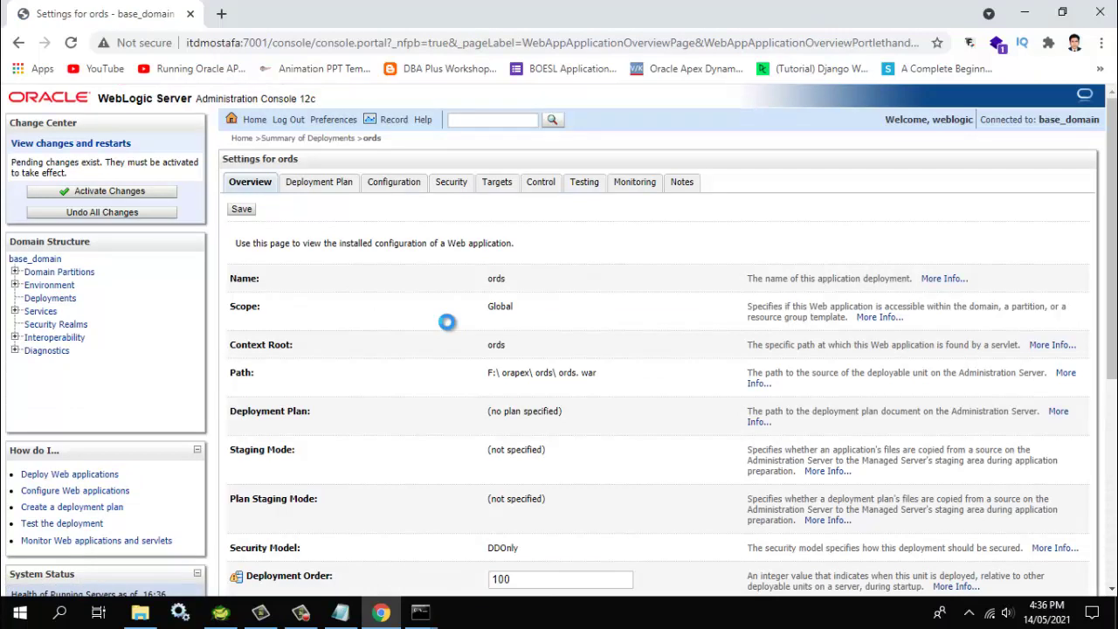
pyautogui.press('Return')
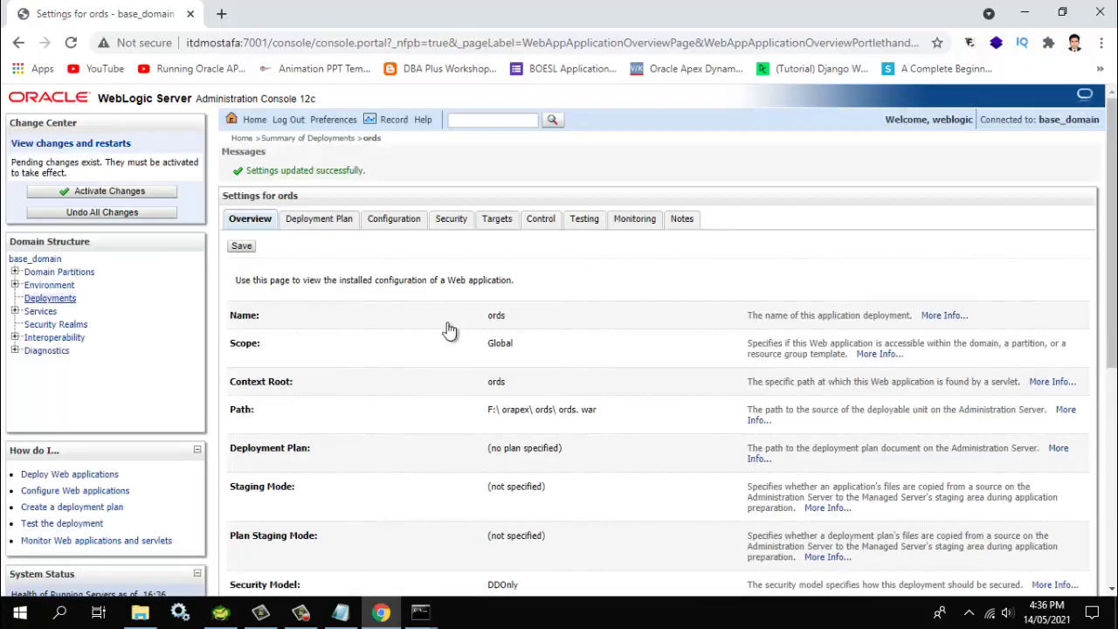
# From the deployments summary, start another install and pick i.war
pyautogui.press('Return')
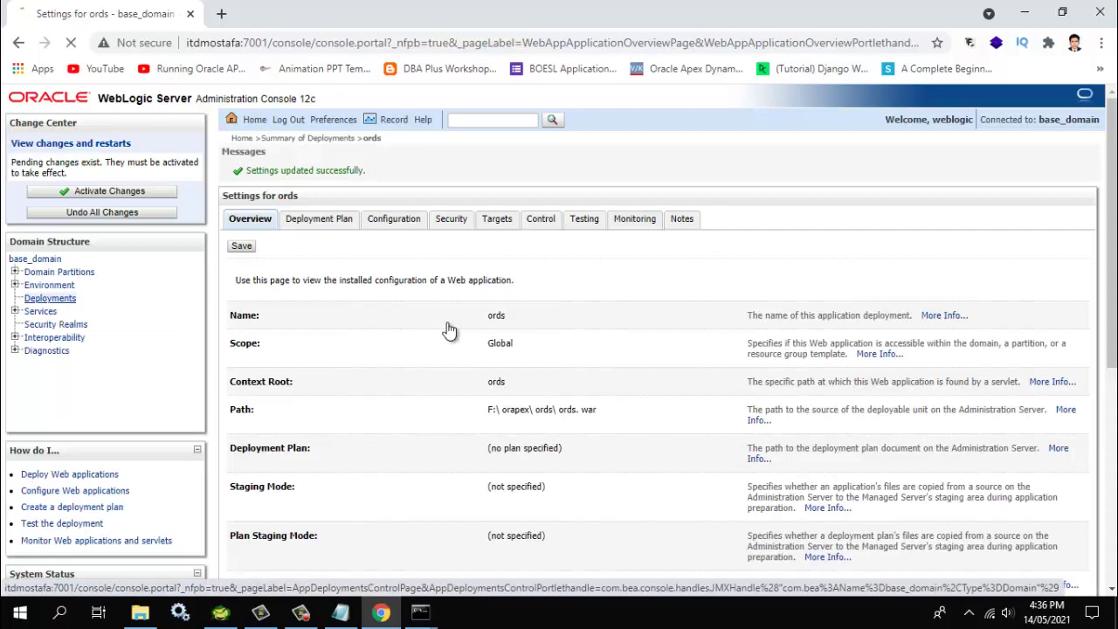
pyautogui.press('Return')
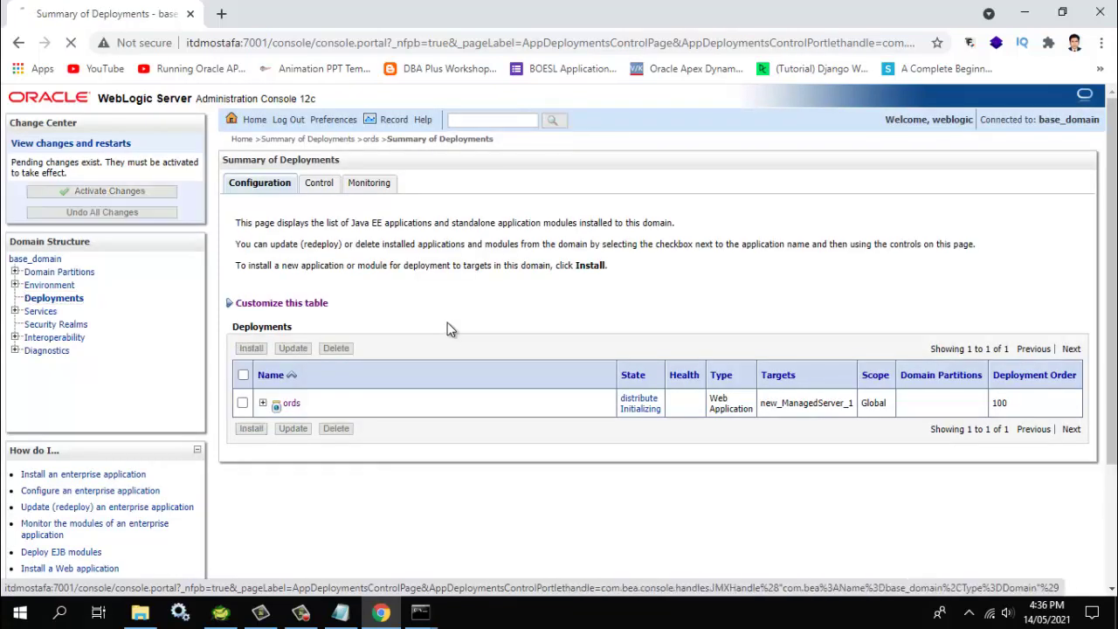
pyautogui.press('space')
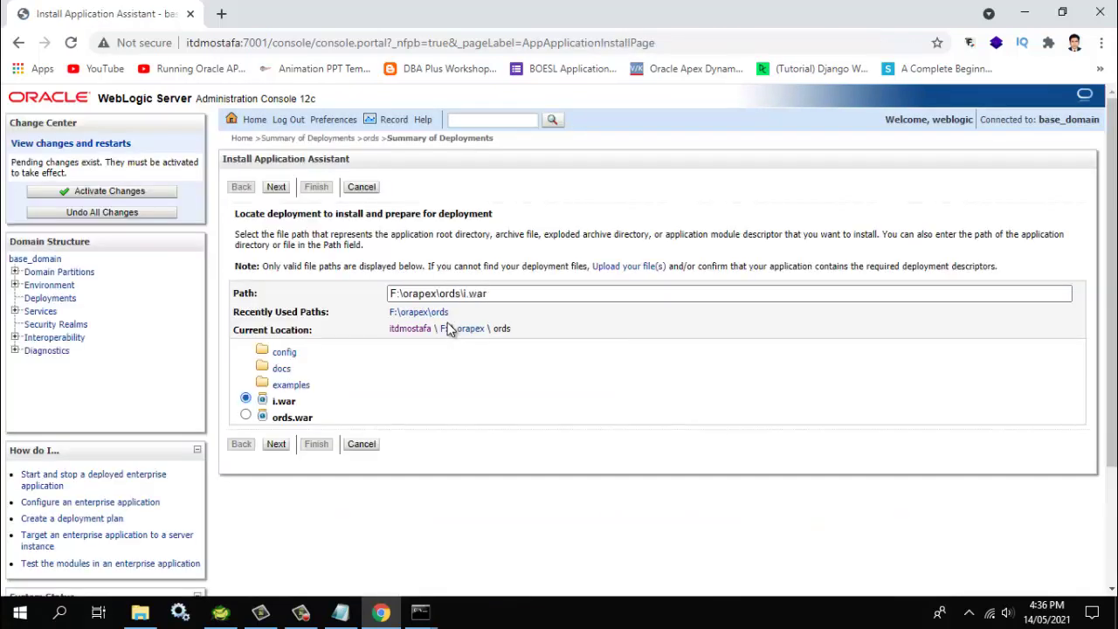
# Install i.war as the i application targeted to new_ManagedServer_1, context root /i
pyautogui.press('Tab')
pyautogui.press('Return')
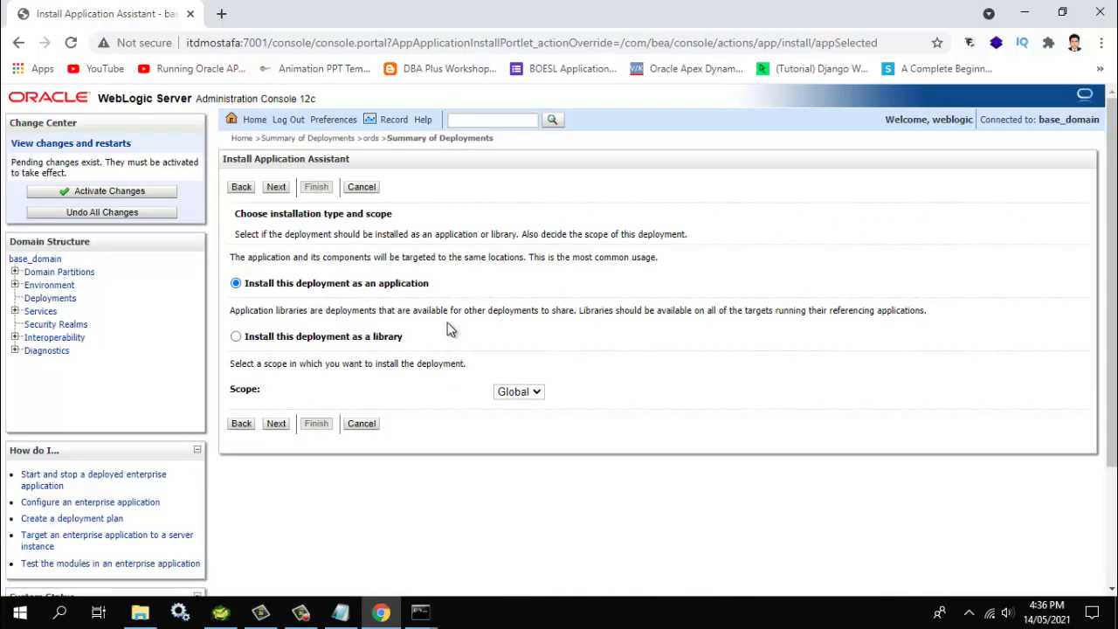
pyautogui.press('Return')
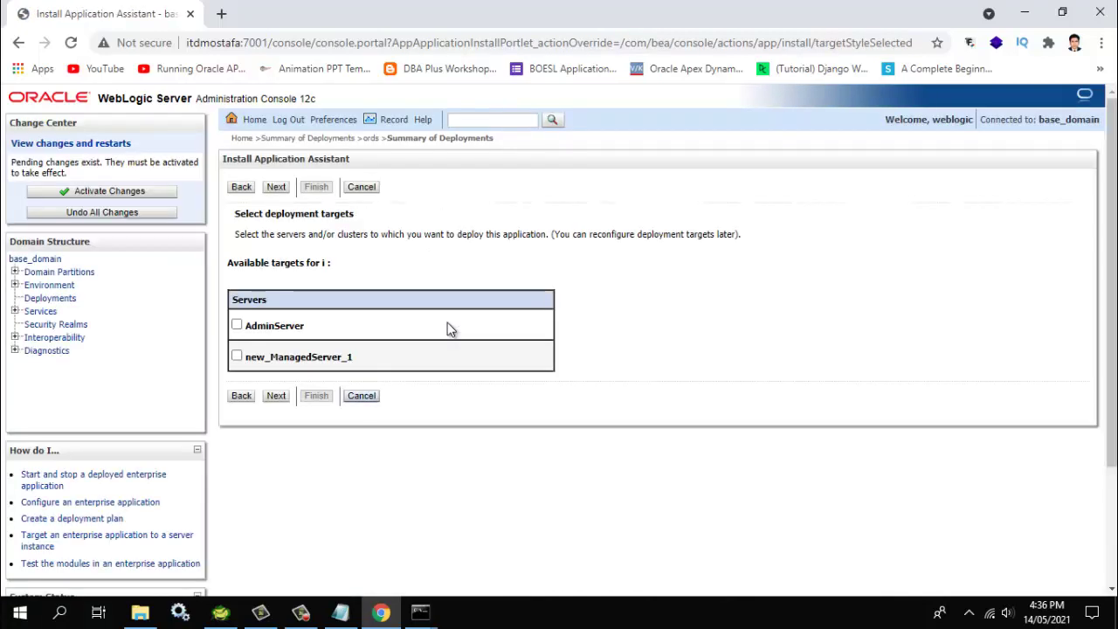
pyautogui.hotkey('shift', 'Tab')
pyautogui.hotkey('shift', 'Tab')
pyautogui.hotkey('shift', 'Tab')
pyautogui.press('space')
pyautogui.press('Tab')
pyautogui.press('Tab')
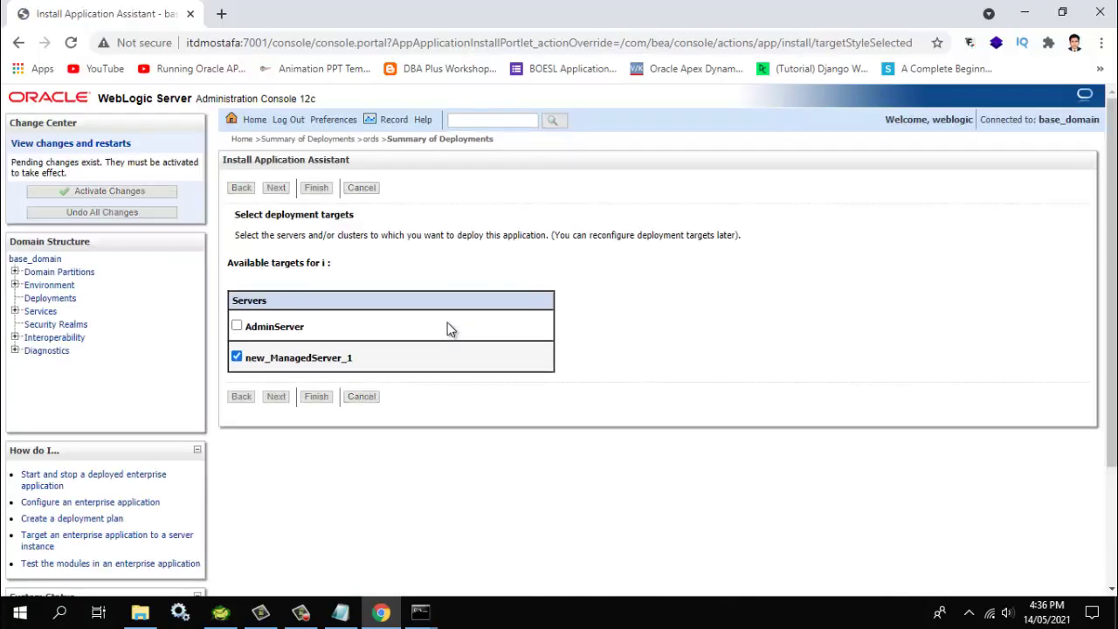
pyautogui.press('Return')
pyautogui.scroll(-5, 449, 329)
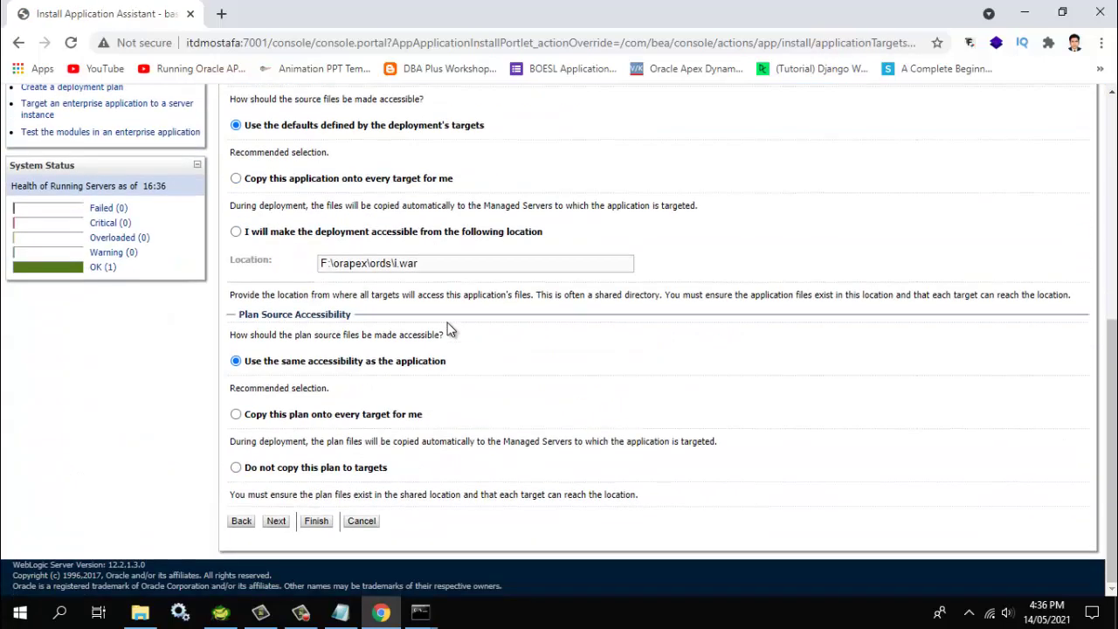
pyautogui.press('Return')
pyautogui.scroll(-3, 449, 328)
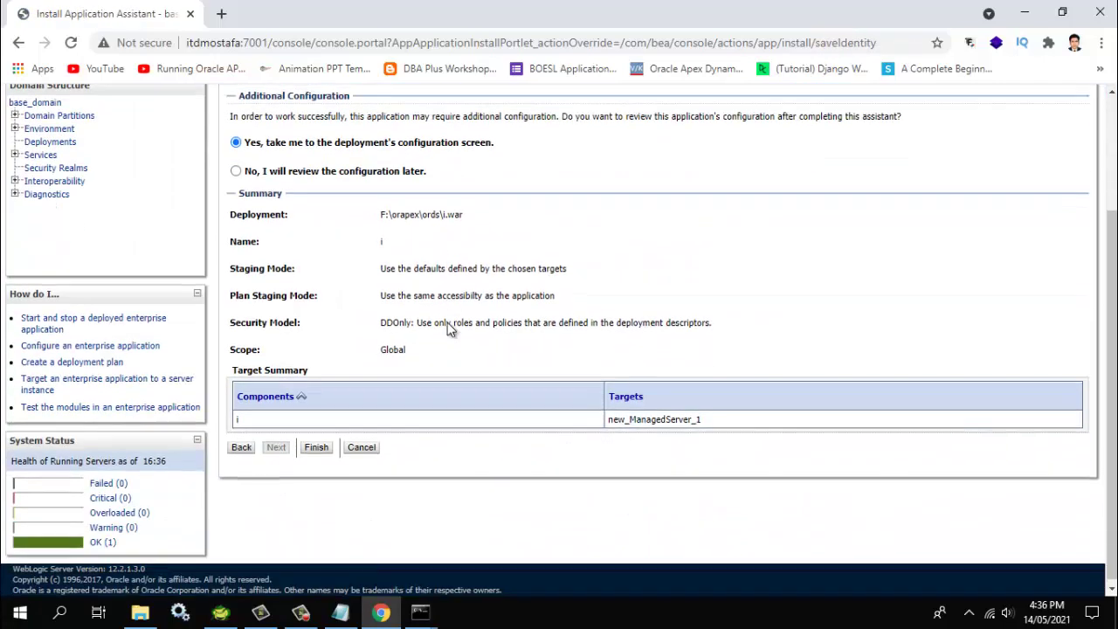
pyautogui.press('Return')
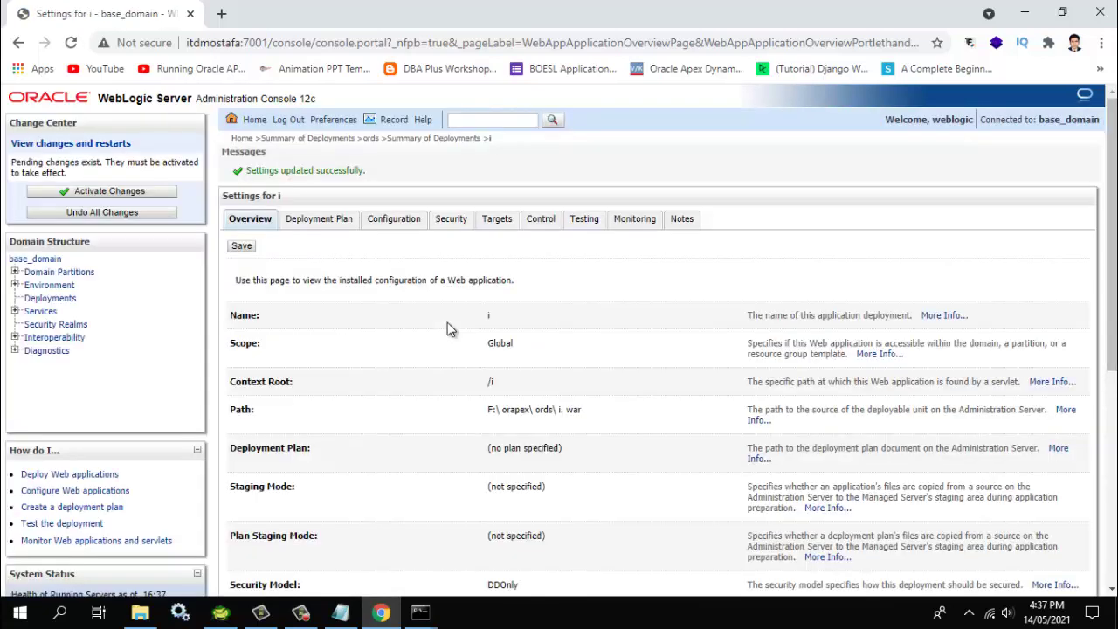
# Activate the pending changes and return to the deployments list showing i and ords
pyautogui.press('Return')
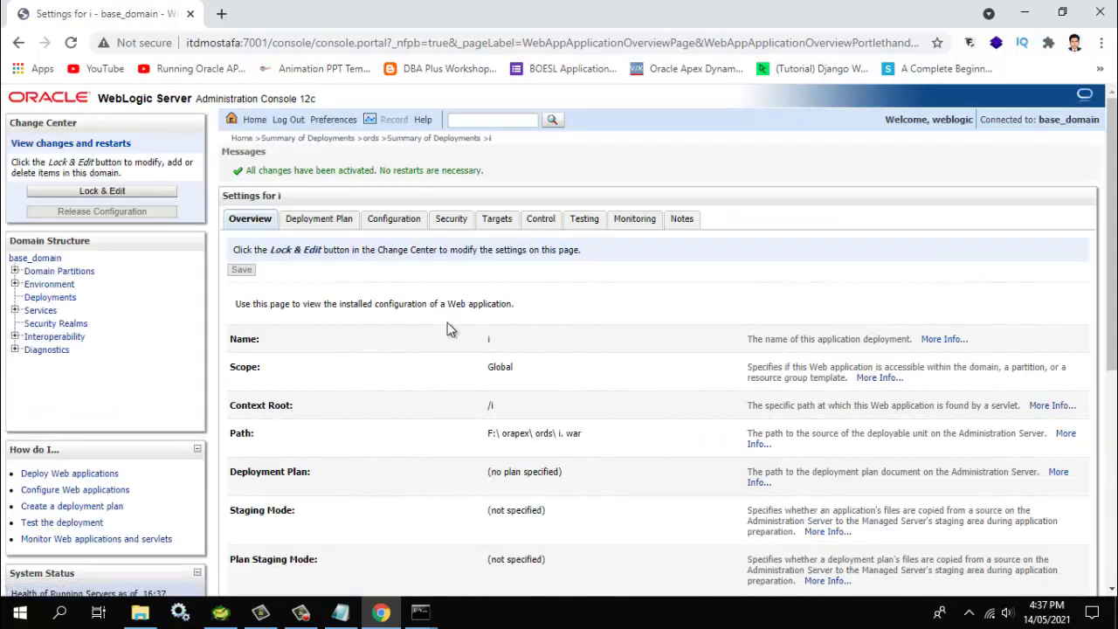
pyautogui.press('Return')
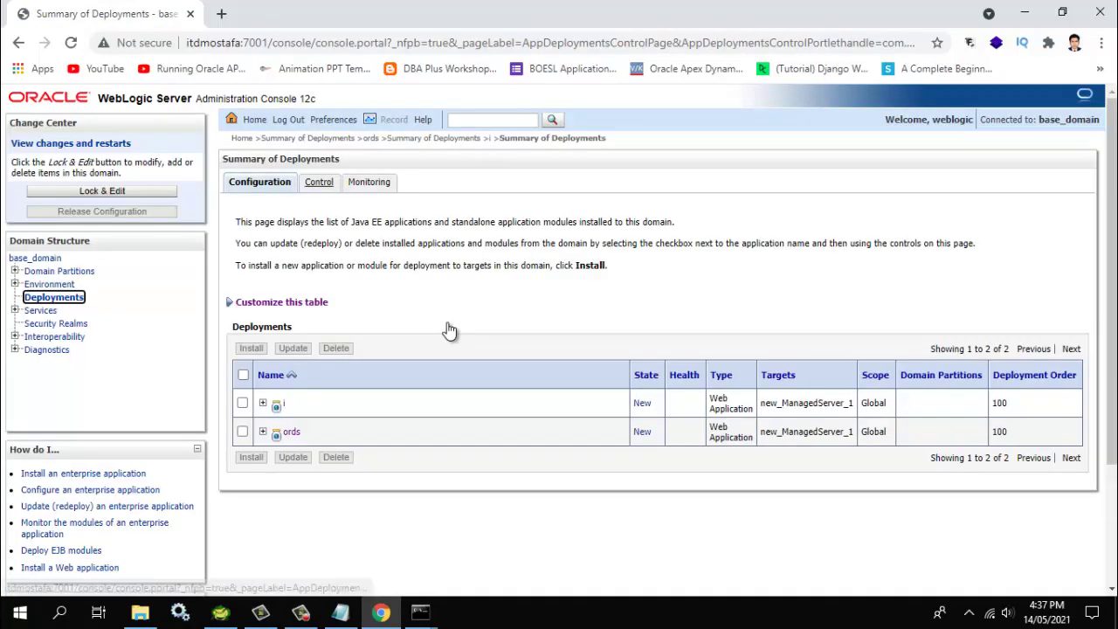
# Select the i and ords deployments and start them servicing all requests
pyautogui.press('Return')
pyautogui.press('space')
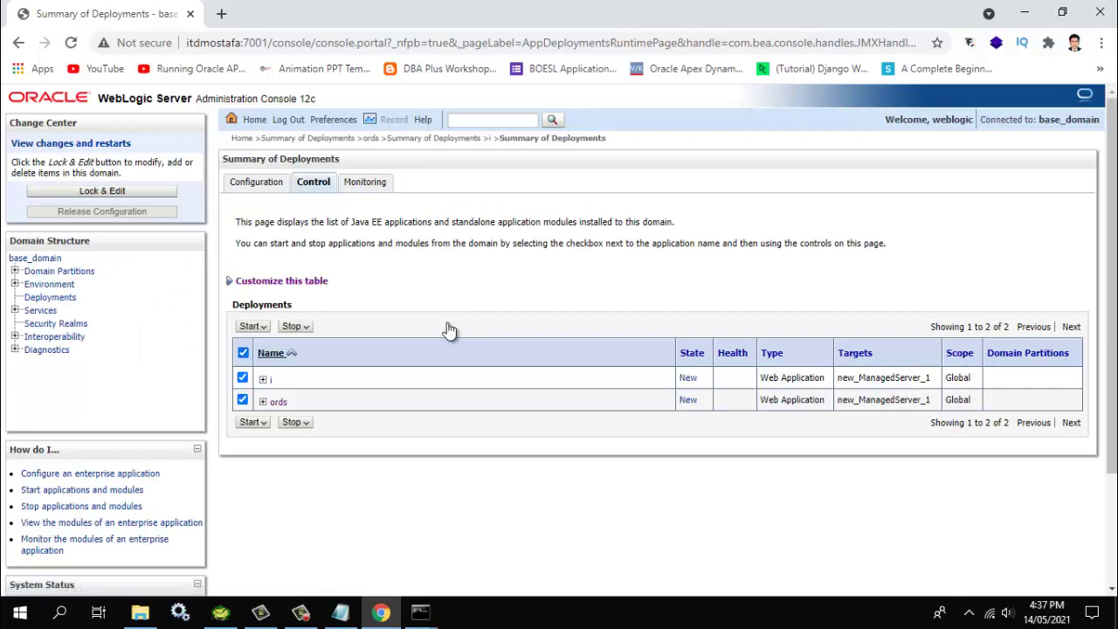
pyautogui.hotkey('shift', 'Tab')
pyautogui.hotkey('shift', 'Tab')
pyautogui.press('Return')
pyautogui.press('Down')
pyautogui.press('Return')
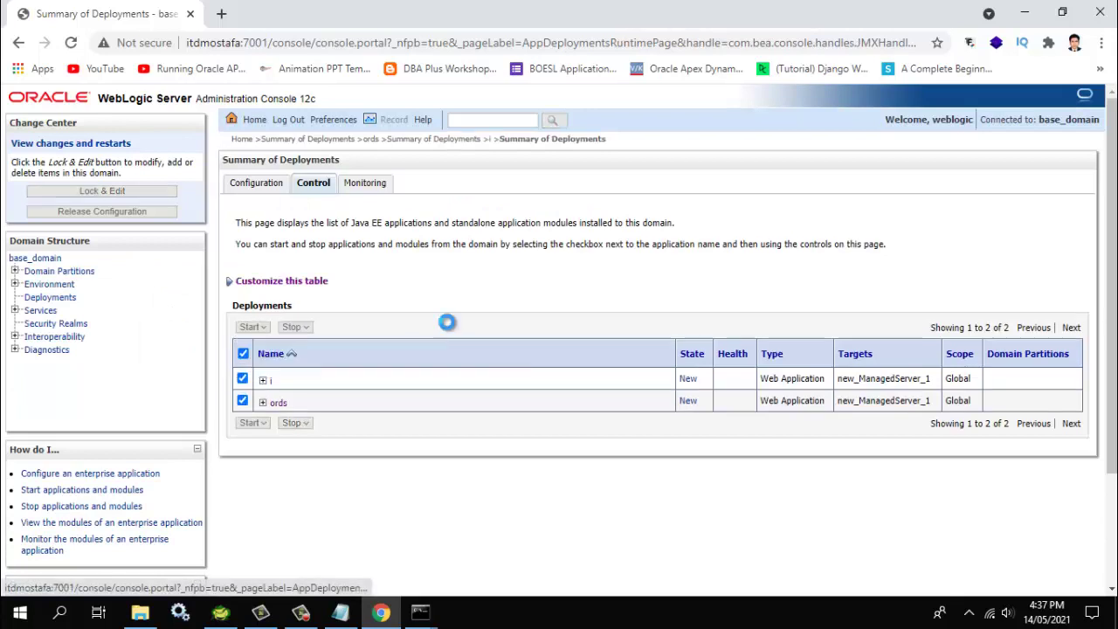
# Confirm the deployment start, then go to the Environment > Servers summary
pyautogui.hotkey('shift', 'Tab')
pyautogui.hotkey('shift', 'Tab')
pyautogui.press('Return')
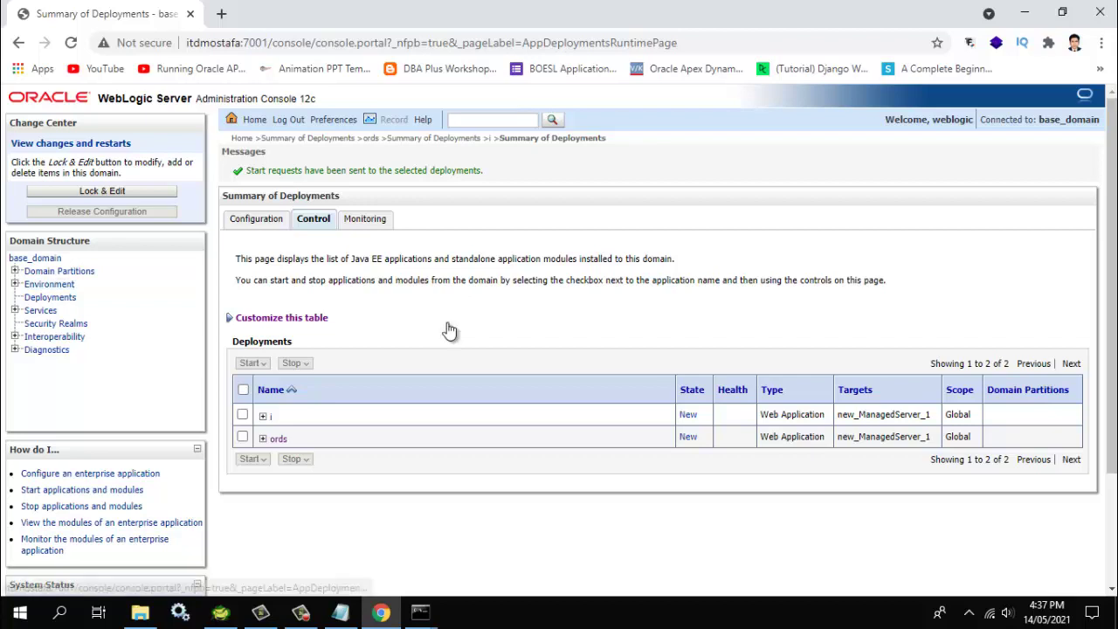
pyautogui.click(49, 283)
pyautogui.click(55, 297)
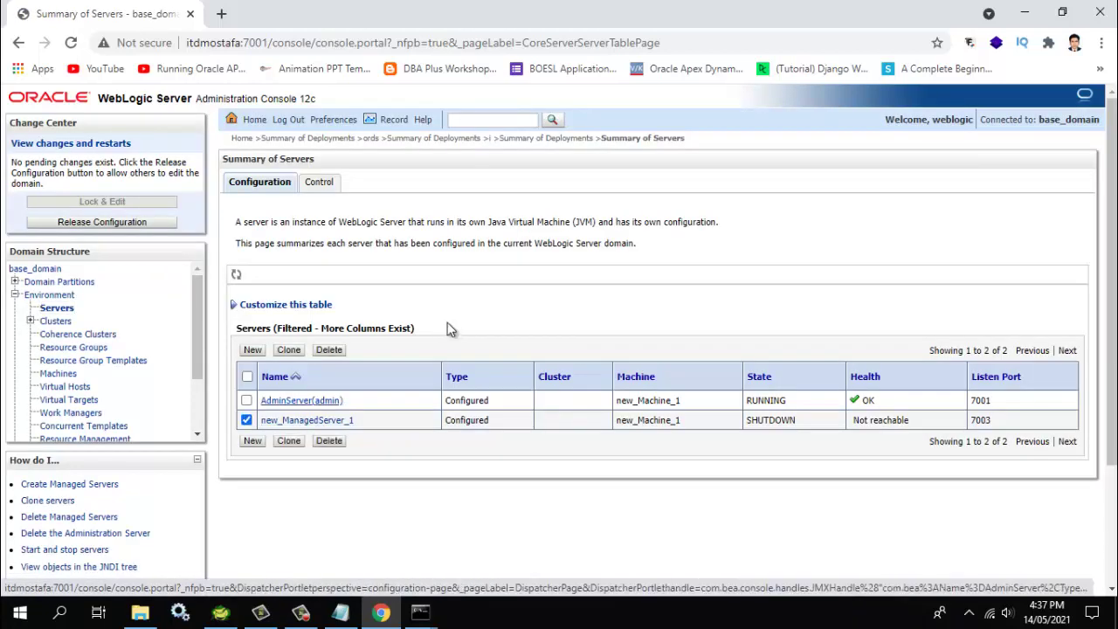
# Start new_ManagedServer_1 from the Servers Control tab and confirm the request
pyautogui.click(319, 182)
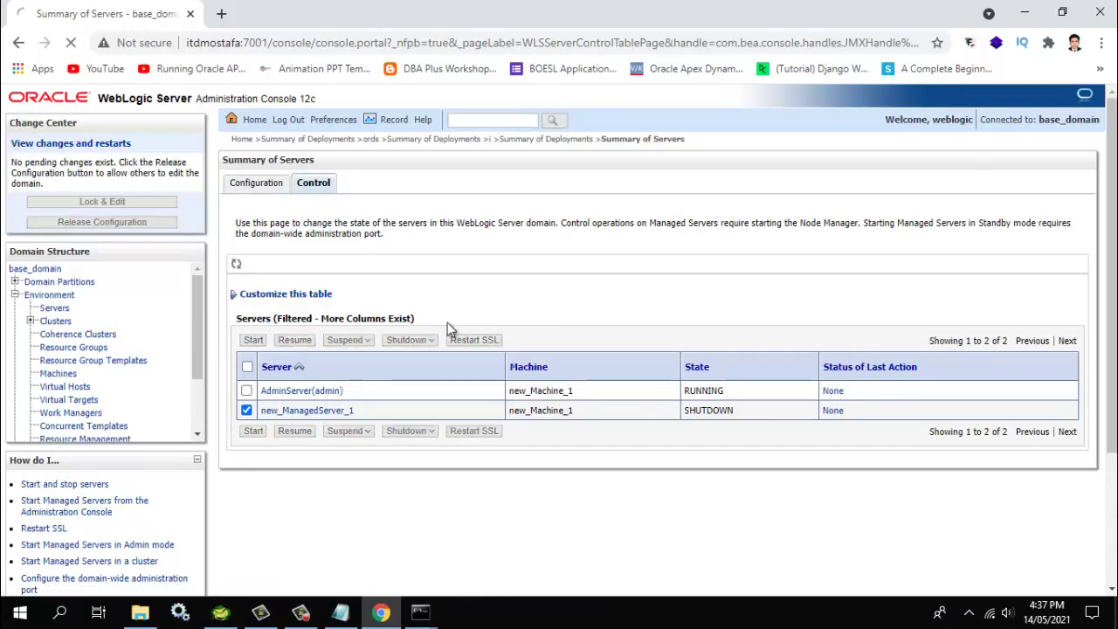
pyautogui.press('Return')
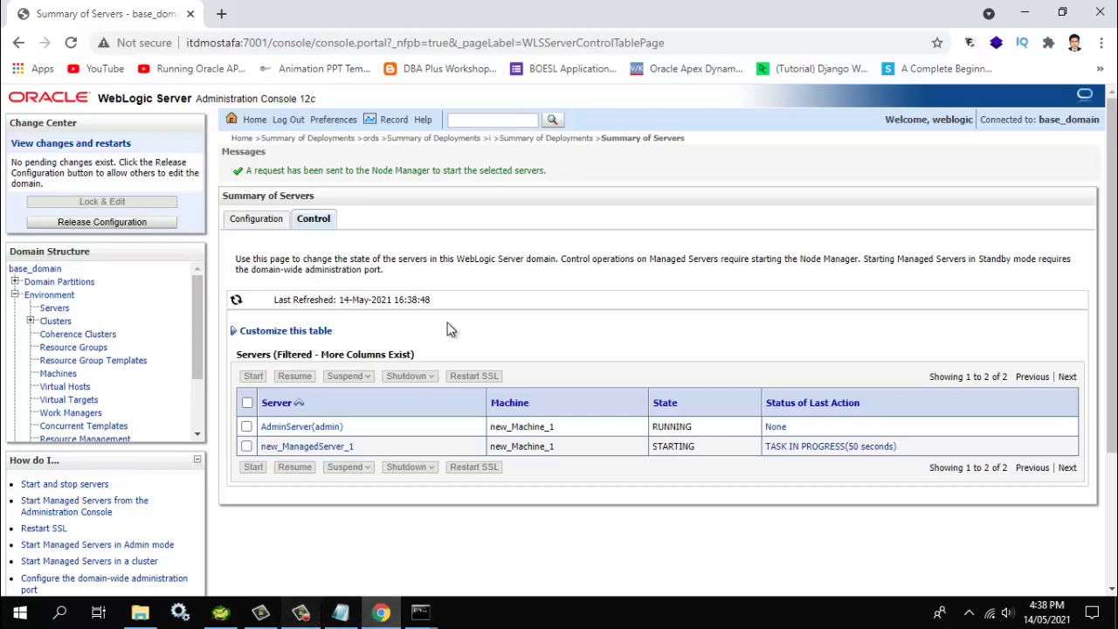
pyautogui.hotkey('alt', 'Tab')
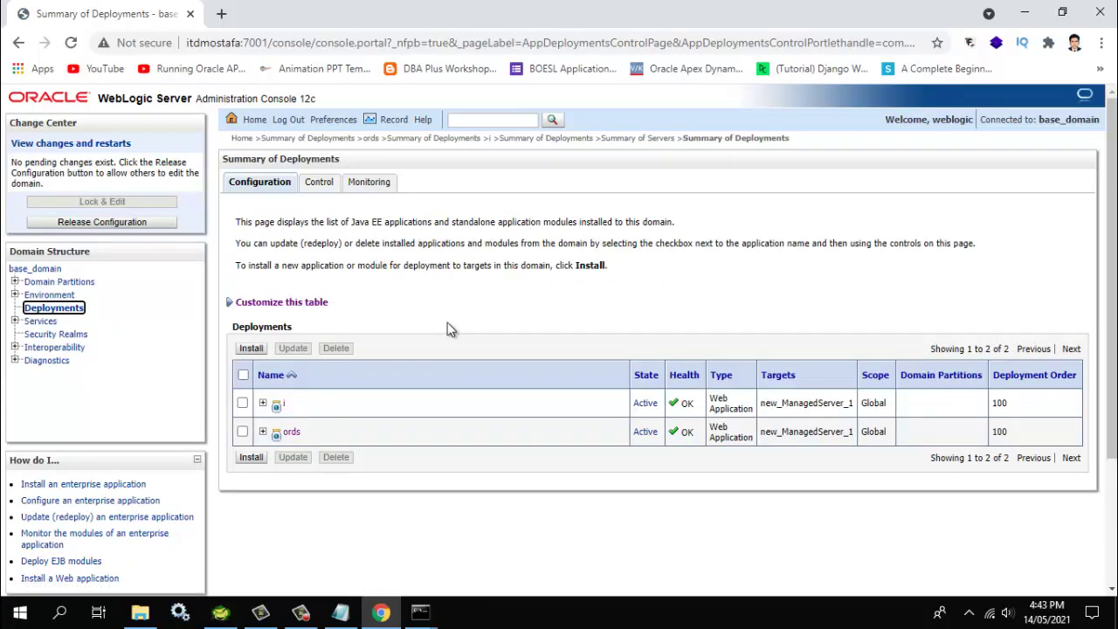
# Check AdminServer and new_ManagedServer_1 are RUNNING in Summary of Servers, then open a new tab
pyautogui.hotkey('shift', 'Tab')
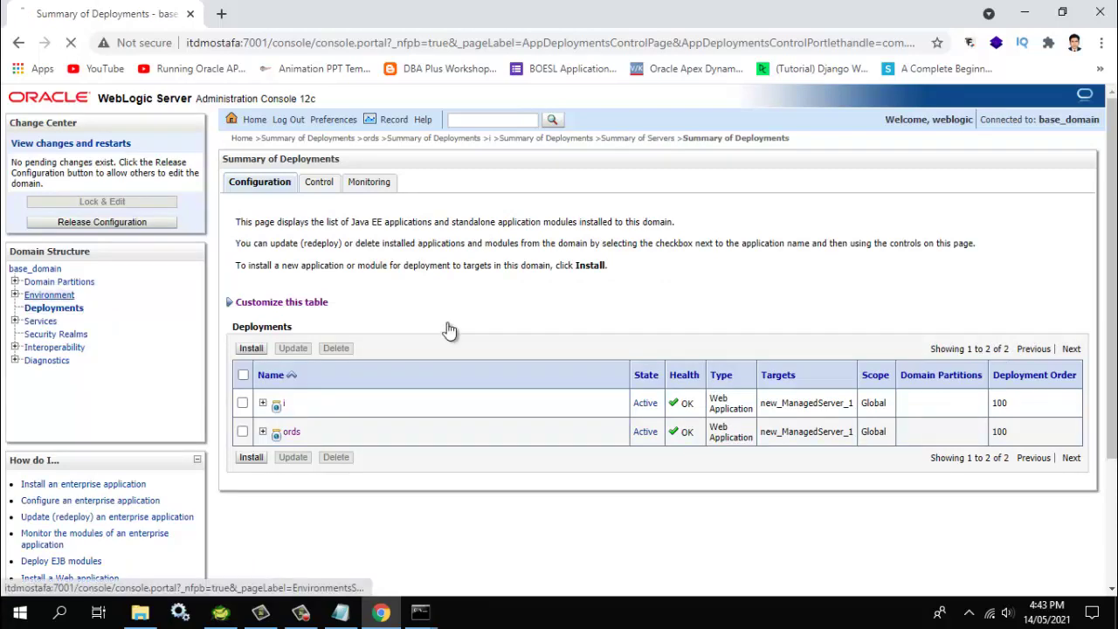
pyautogui.press('Return')
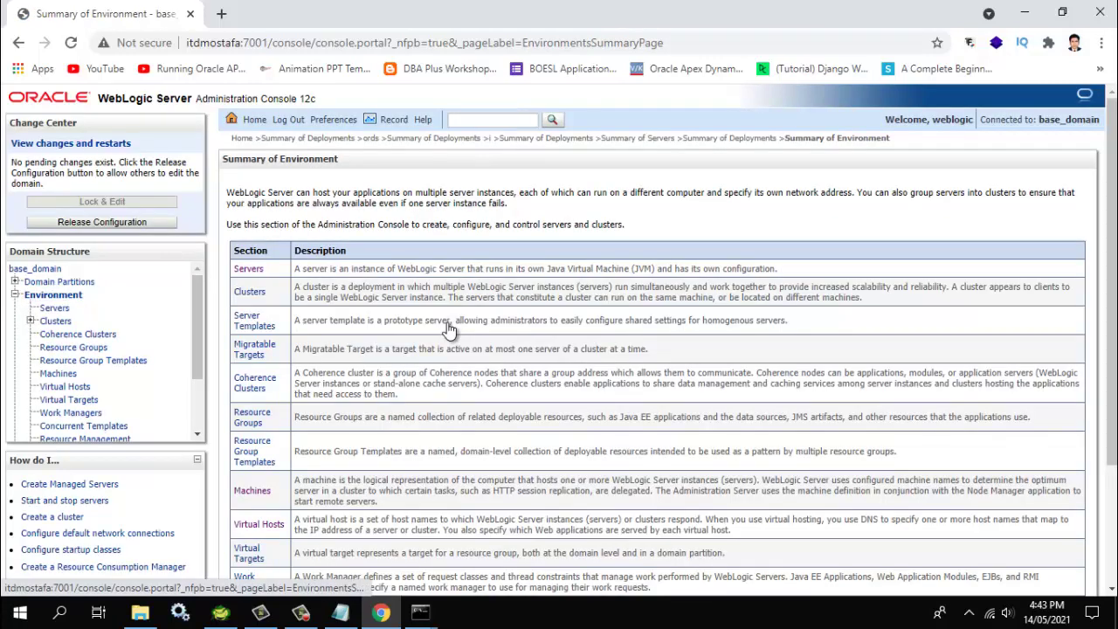
pyautogui.press('Tab')
pyautogui.press('Return')
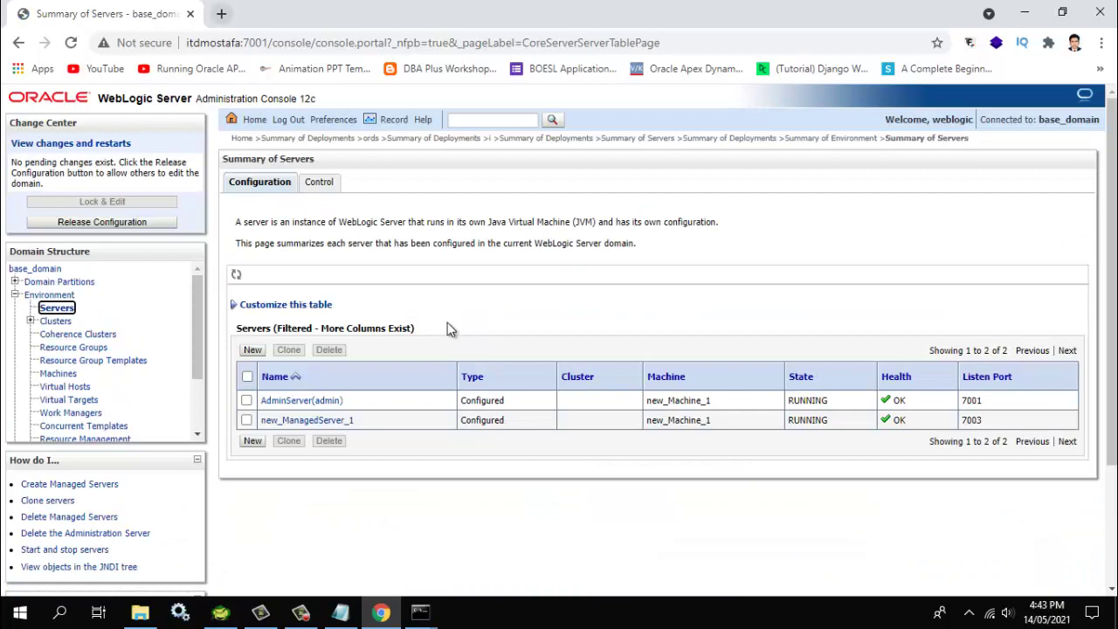
pyautogui.hotkey('ctrl', 't')
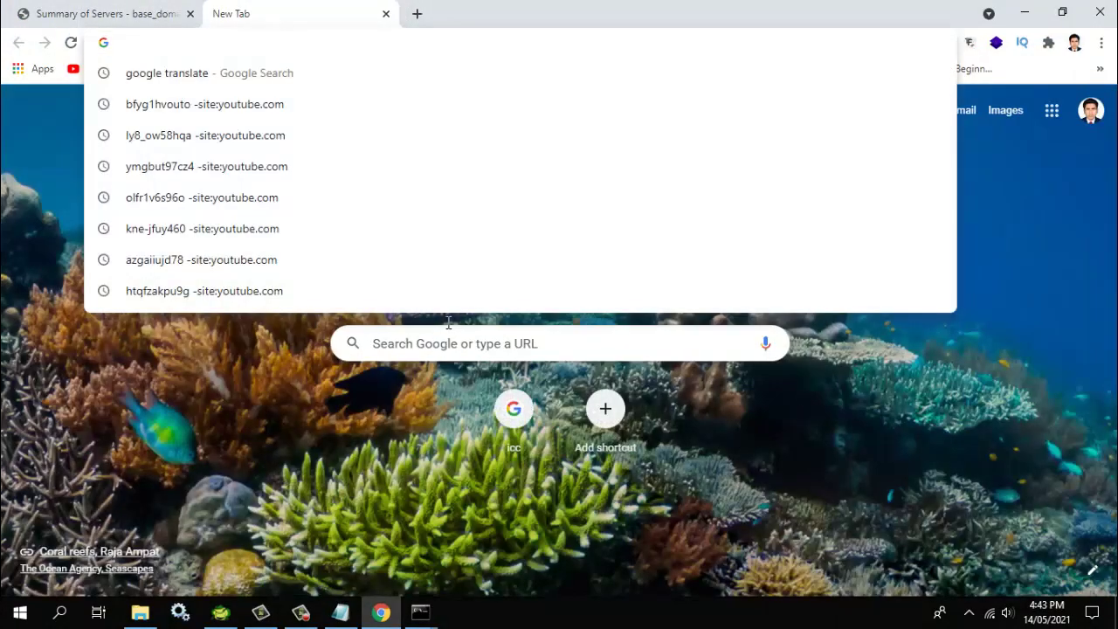
# Load localhost:7003/ords/apex_admin to reach the APEX Administration Services sign-in page
pyautogui.write('lo')
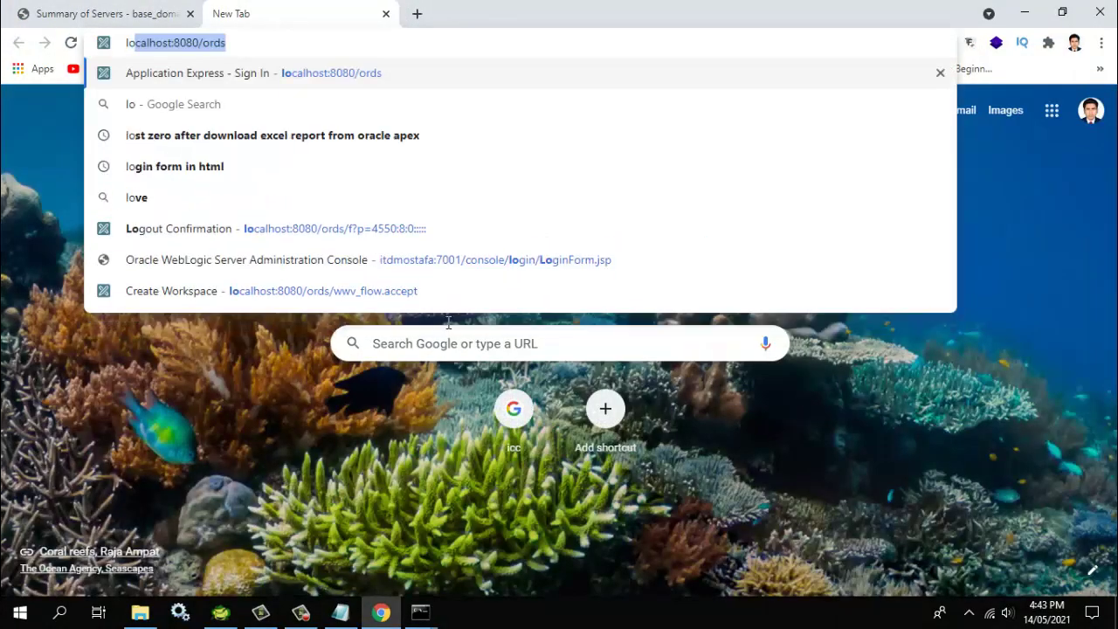
pyautogui.press('Right')
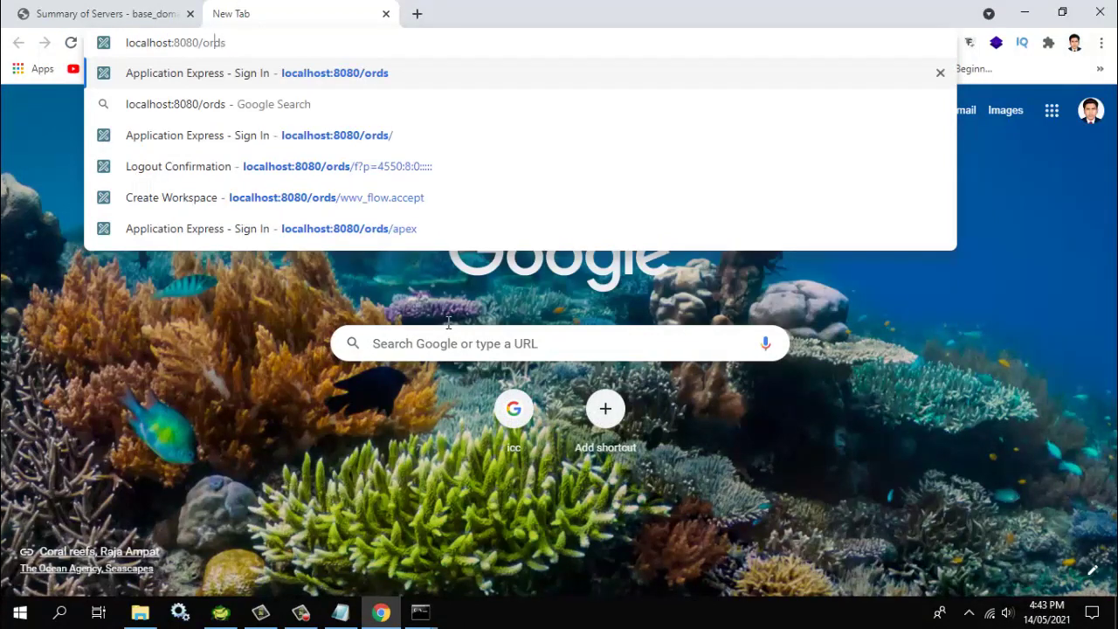
pyautogui.press('Left')
pyautogui.press('Left')
pyautogui.press('Left')
pyautogui.press('Left')
pyautogui.press('Left')
pyautogui.press('BackSpace')
pyautogui.press('BackSpace')
pyautogui.press('BackSpace')
pyautogui.press('BackSpace')
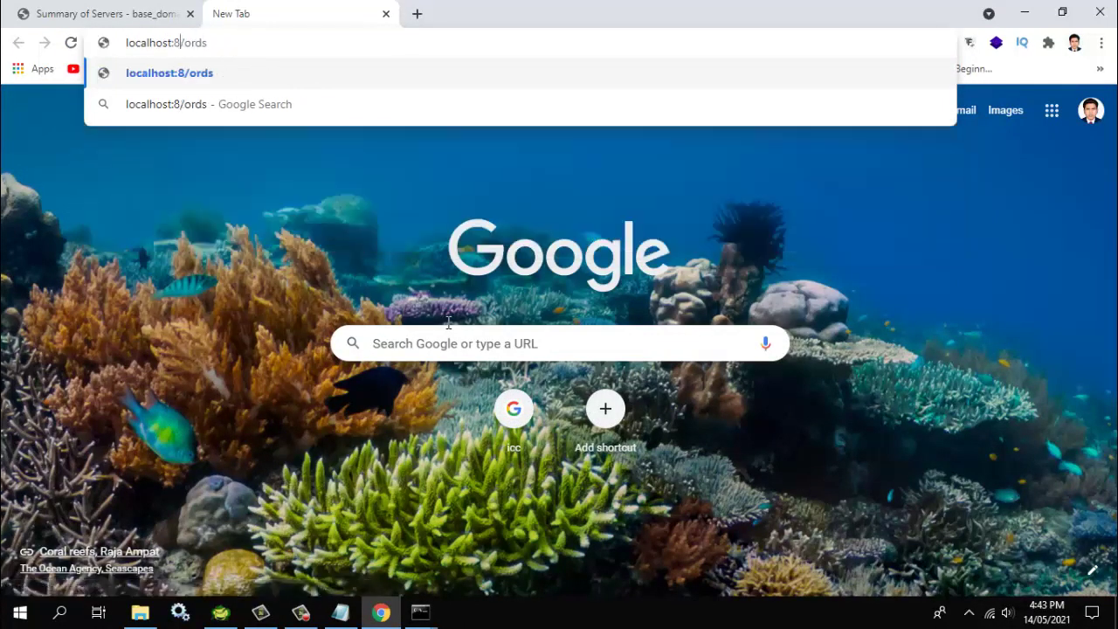
pyautogui.write('7003')
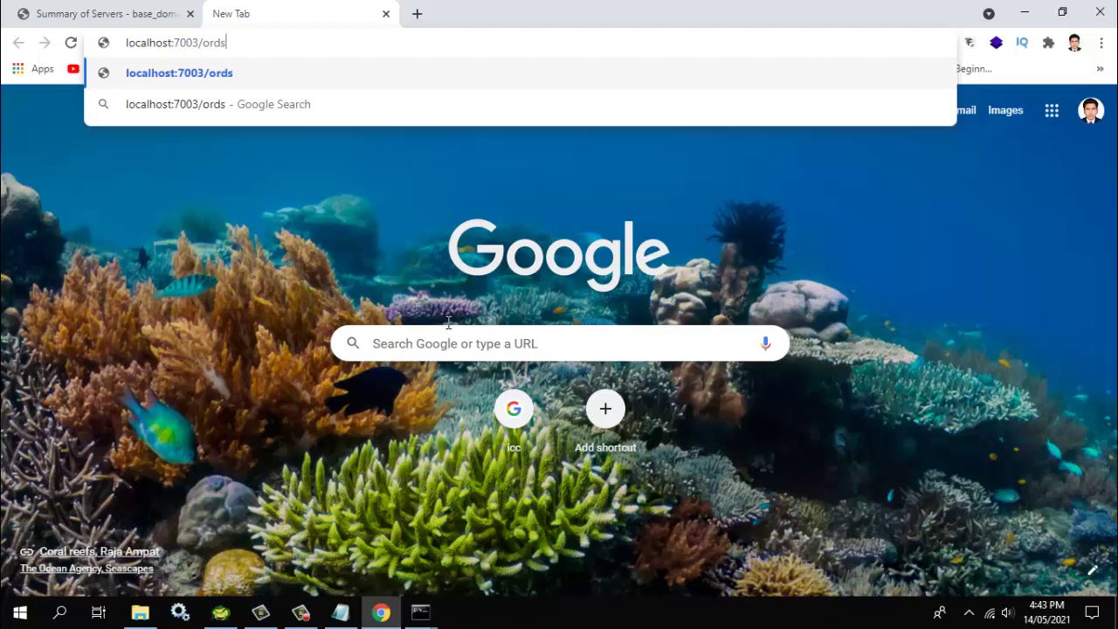
pyautogui.write('/ords/apex_')
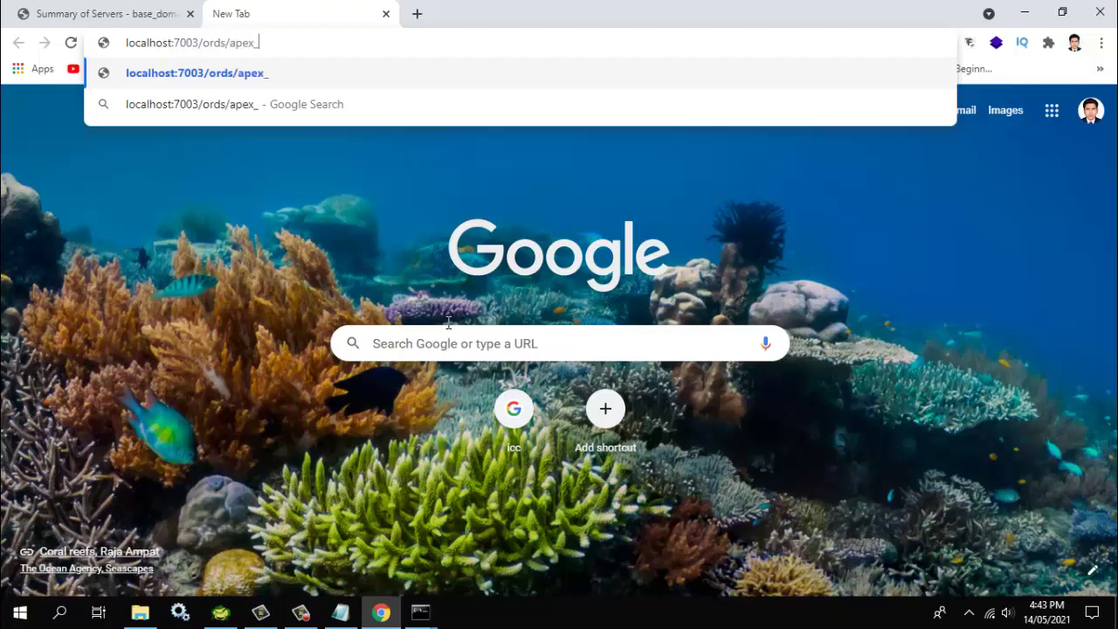
pyautogui.write('admin')
pyautogui.press('Return')
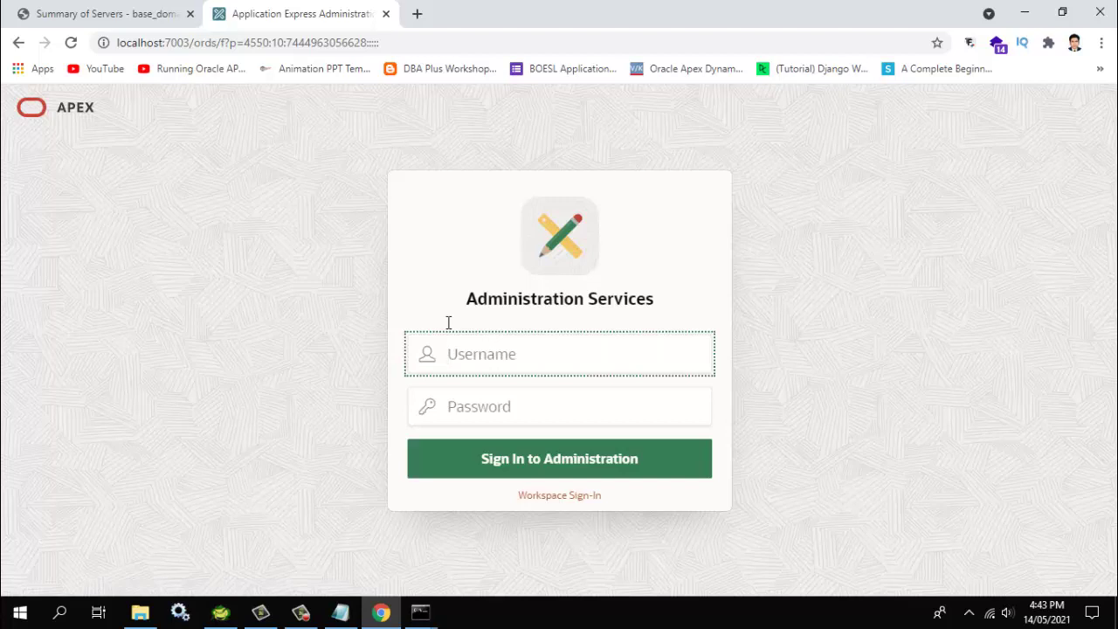
# Trim the address to localhost:7003/ords to reach the workspace sign-in page
pyautogui.hotkey('ctrl', 'l')
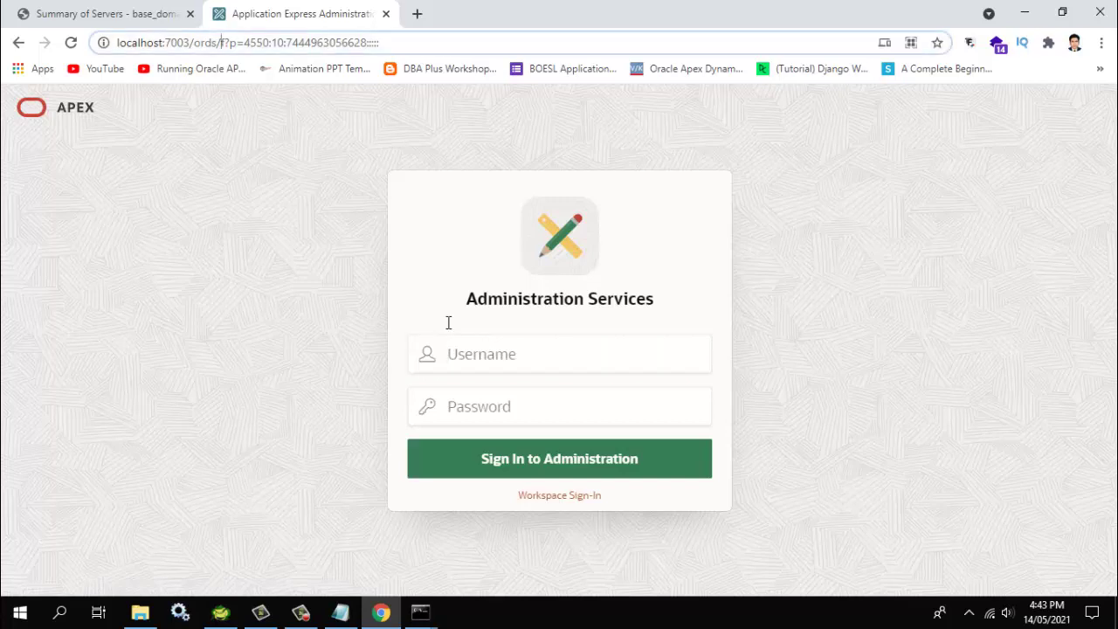
pyautogui.press('End')
pyautogui.hotkey('ctrl', 'shift', 'Left')
pyautogui.hotkey('ctrl', 'shift', 'Left')
pyautogui.hotkey('ctrl', 'shift', 'Left')
pyautogui.press('BackSpace')
pyautogui.press('BackSpace')
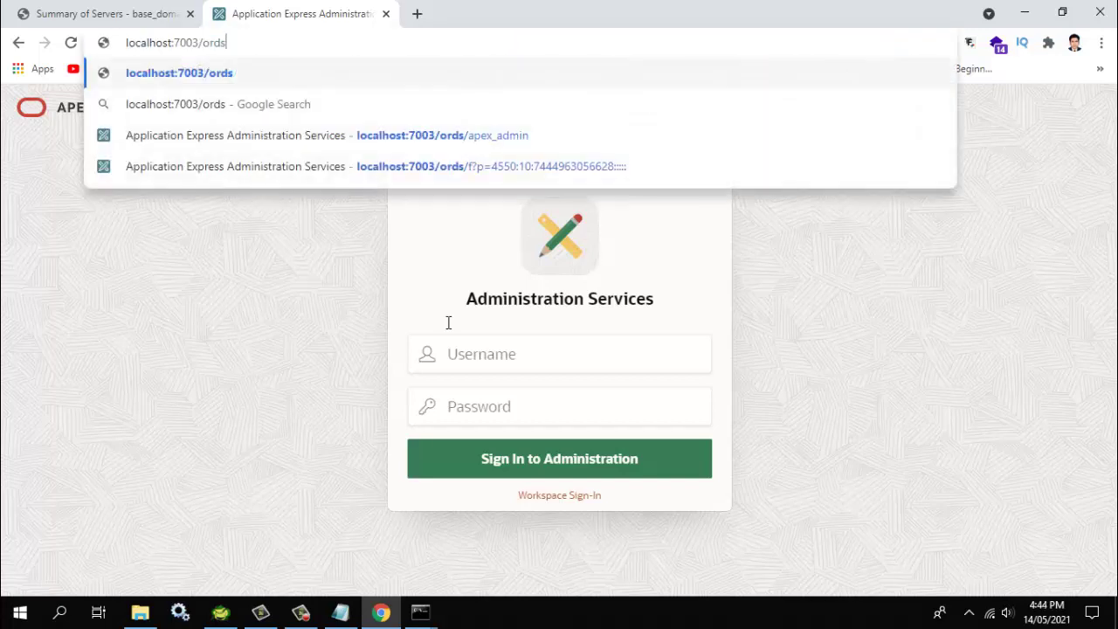
pyautogui.press('Return')
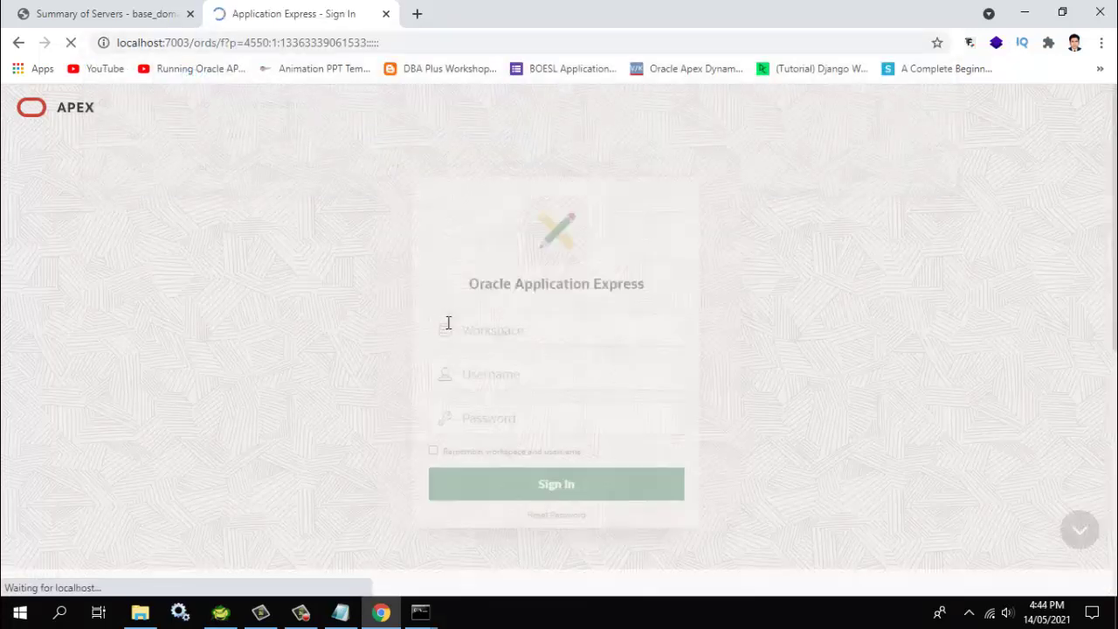
# Sign in to workspace hr as user admin with the account password
pyautogui.write('hrm')
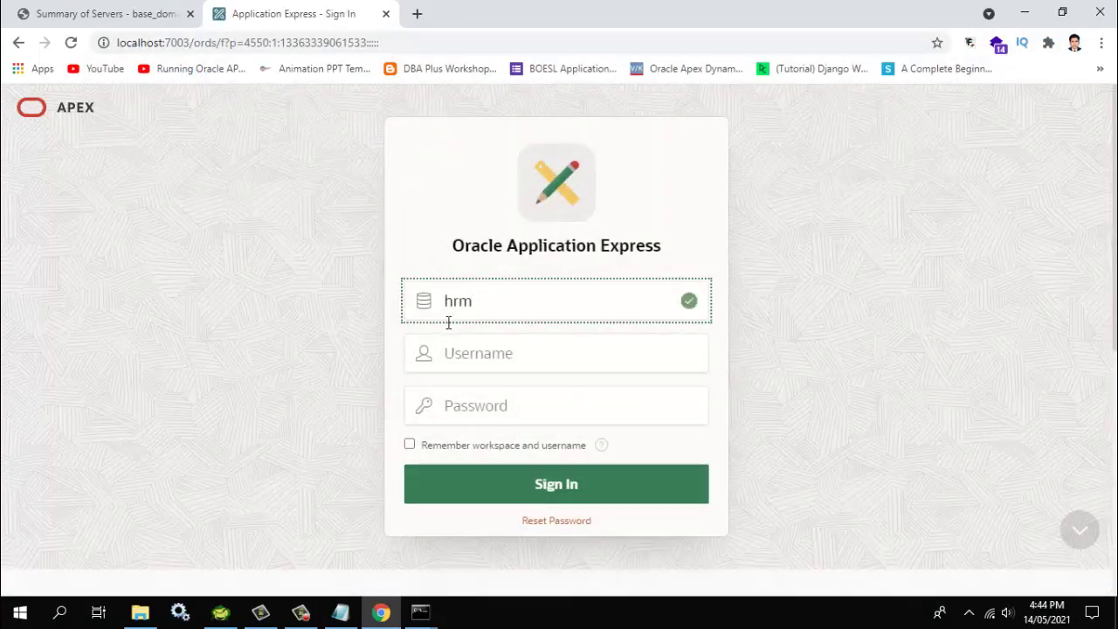
pyautogui.press('BackSpace')
pyautogui.press('BackSpace')
pyautogui.write('r')
pyautogui.press('Tab')
pyautogui.write('admin')
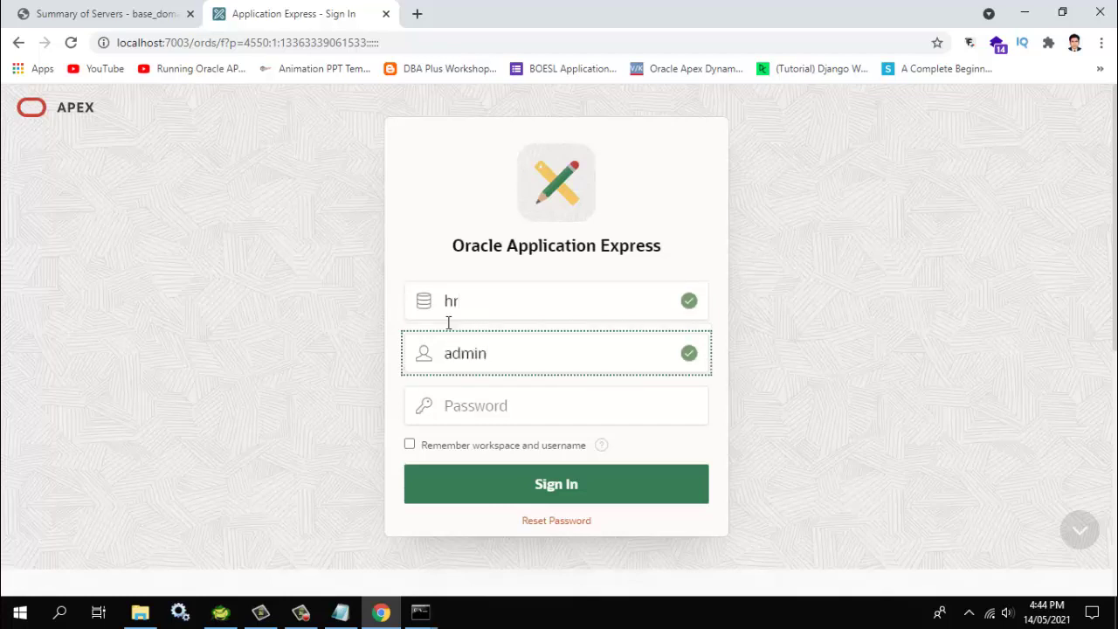
pyautogui.press('Tab')
pyautogui.write('a')
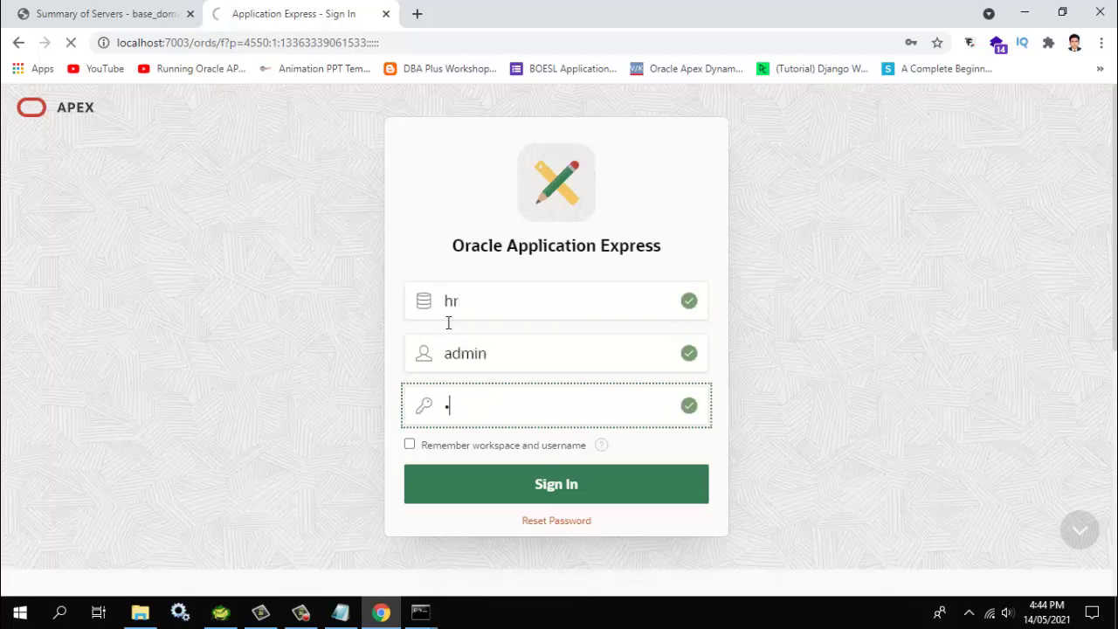
pyautogui.press('Return')
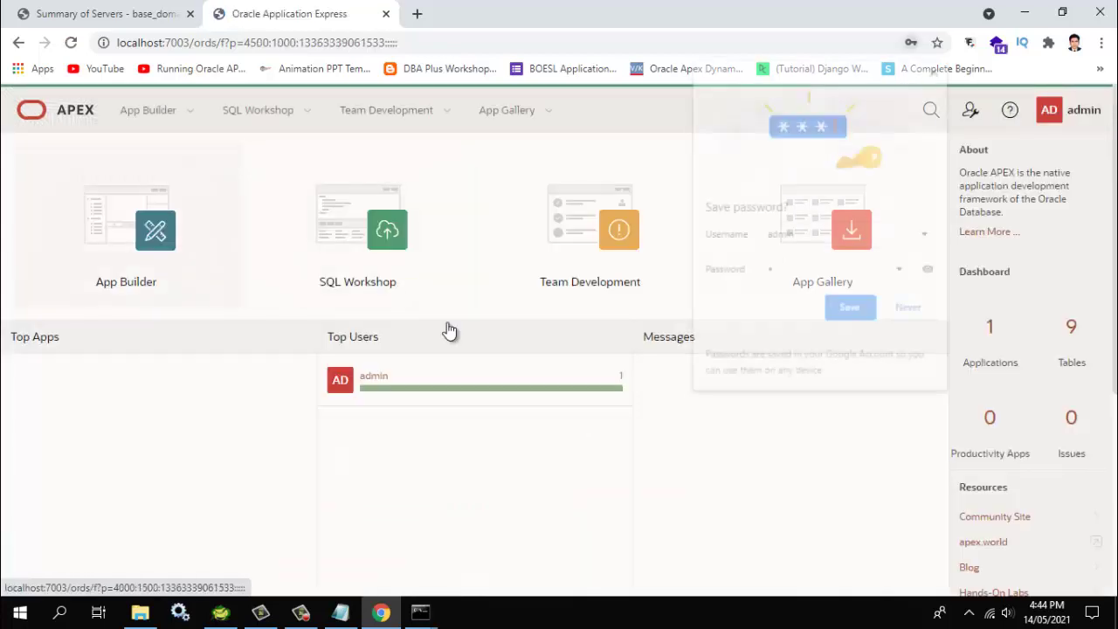
# Open App Builder and then Application 106 - HR
pyautogui.press('Return')
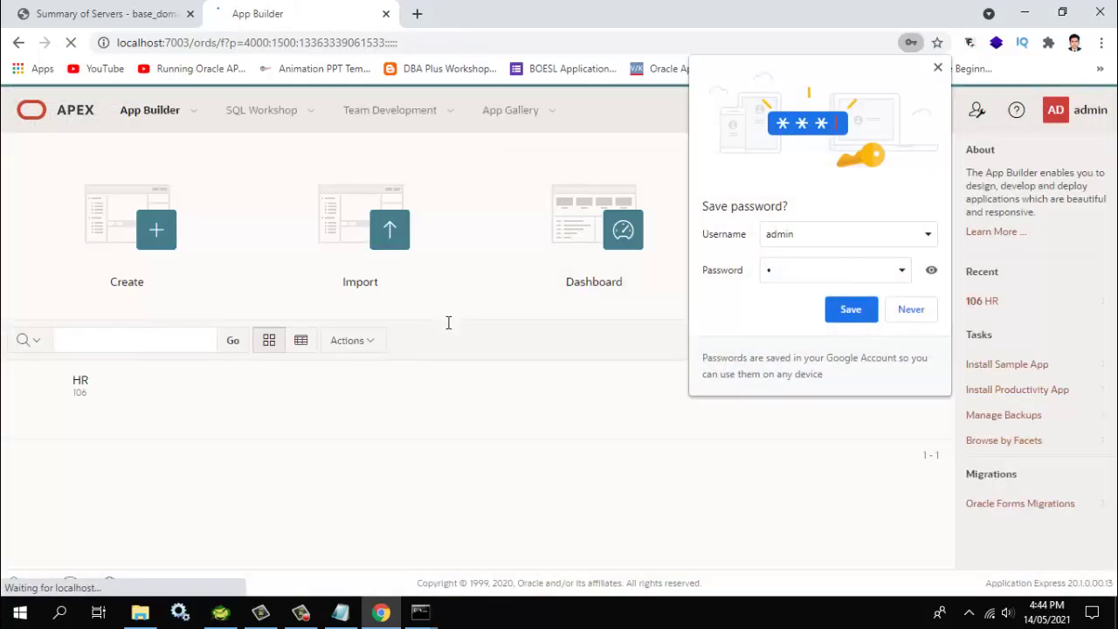
pyautogui.press('Tab')
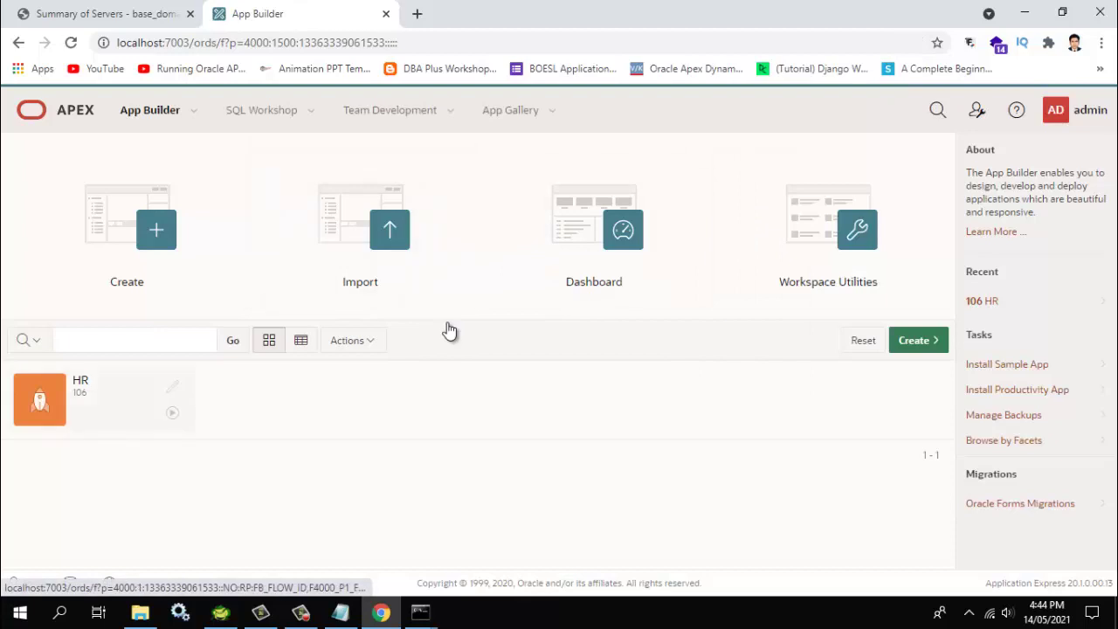
pyautogui.press('Return')
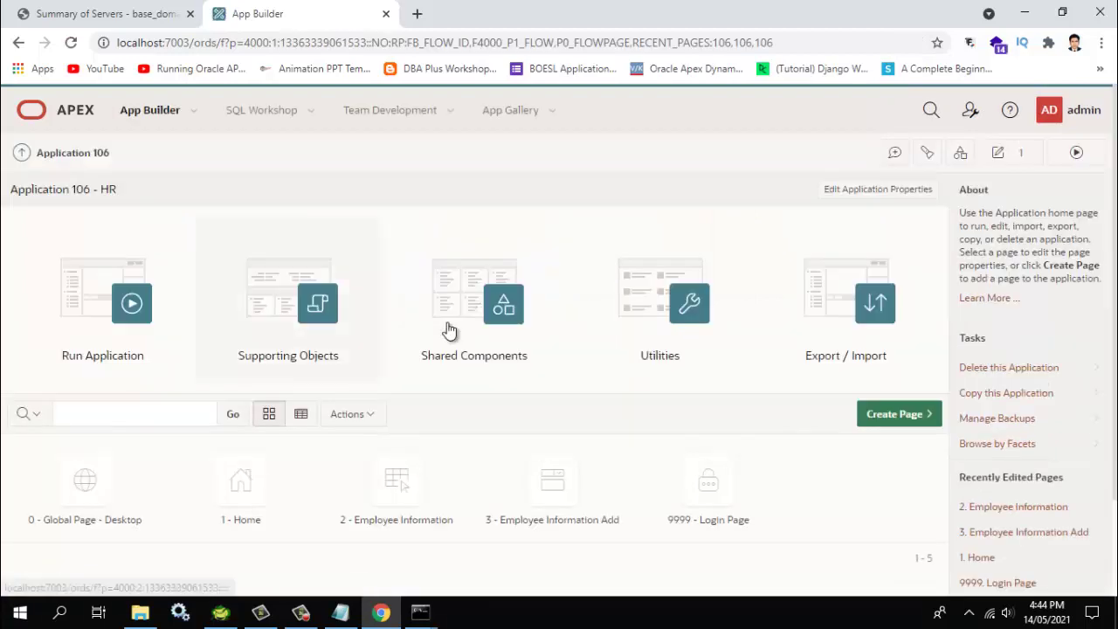
# Run the HR application and sign in as admin with the account password
pyautogui.press('Tab')
pyautogui.press('Return')
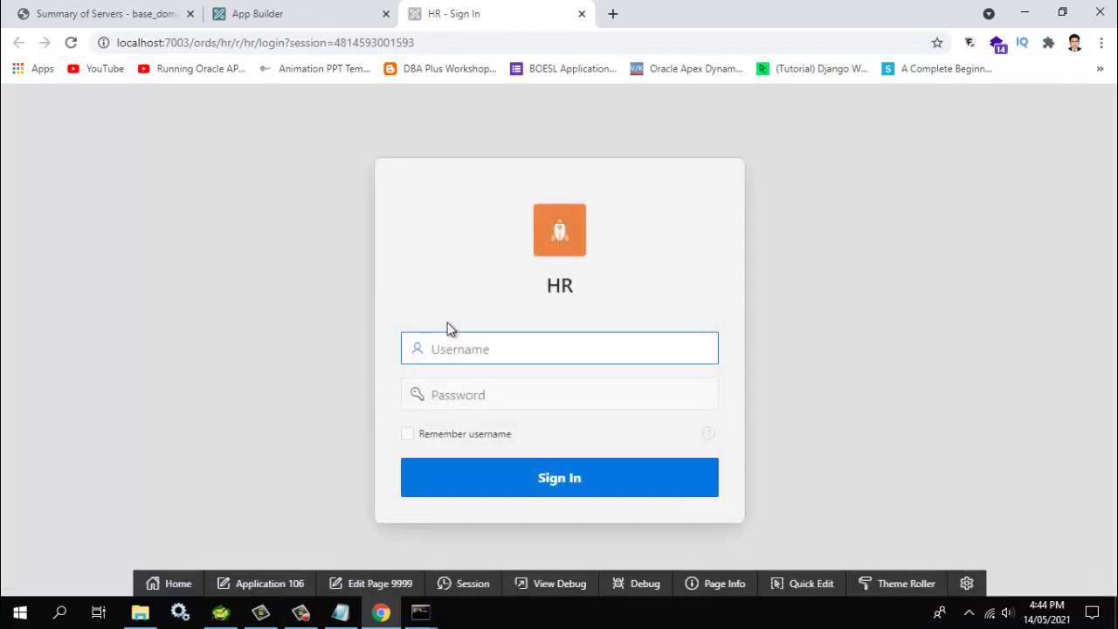
pyautogui.write('admin')
pyautogui.press('Tab')
pyautogui.write('1')
pyautogui.press('Return')
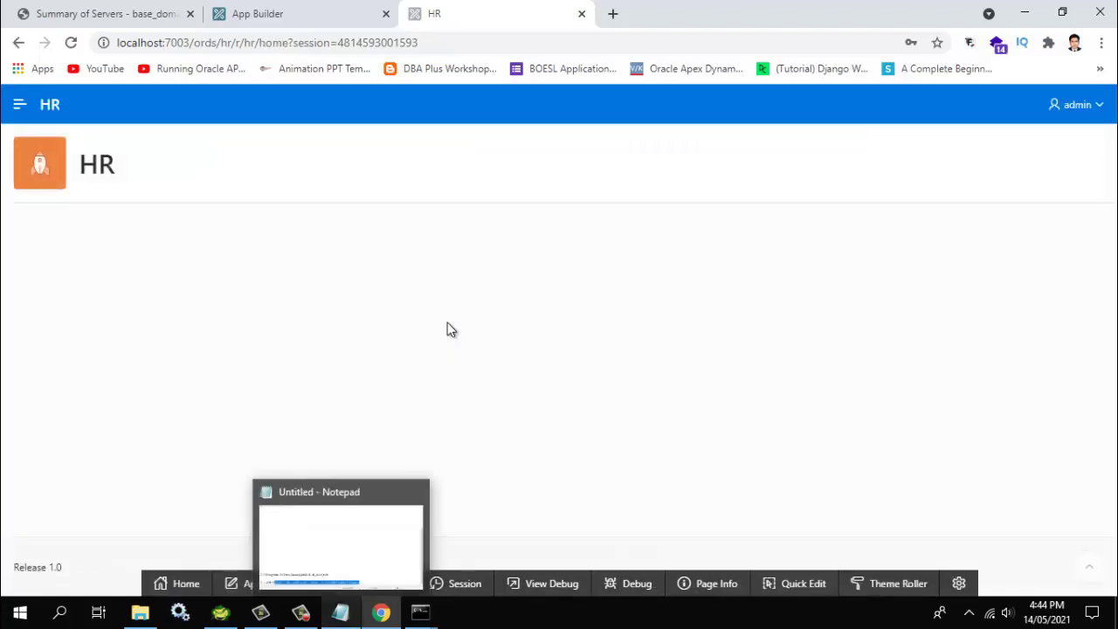
pyautogui.hotkey('alt', 'Tab')
# Type 'Now working apex' on empty line 7 below 'Let's start' in the notes
pyautogui.press('Up')
pyautogui.press('Up')
pyautogui.press('Up')
pyautogui.press('Up')
pyautogui.press('Up')
pyautogui.press('Up')
pyautogui.press('Up')
pyautogui.press('Up')
pyautogui.press('Up')
pyautogui.press('Up')
pyautogui.press('Up')
pyautogui.press('Up')
pyautogui.press('Up')
pyautogui.press('Up')
pyautogui.press('Up')
pyautogui.press('Up')
pyautogui.press('Up')
pyautogui.press('Up')
pyautogui.press('Up')
pyautogui.press('Up')
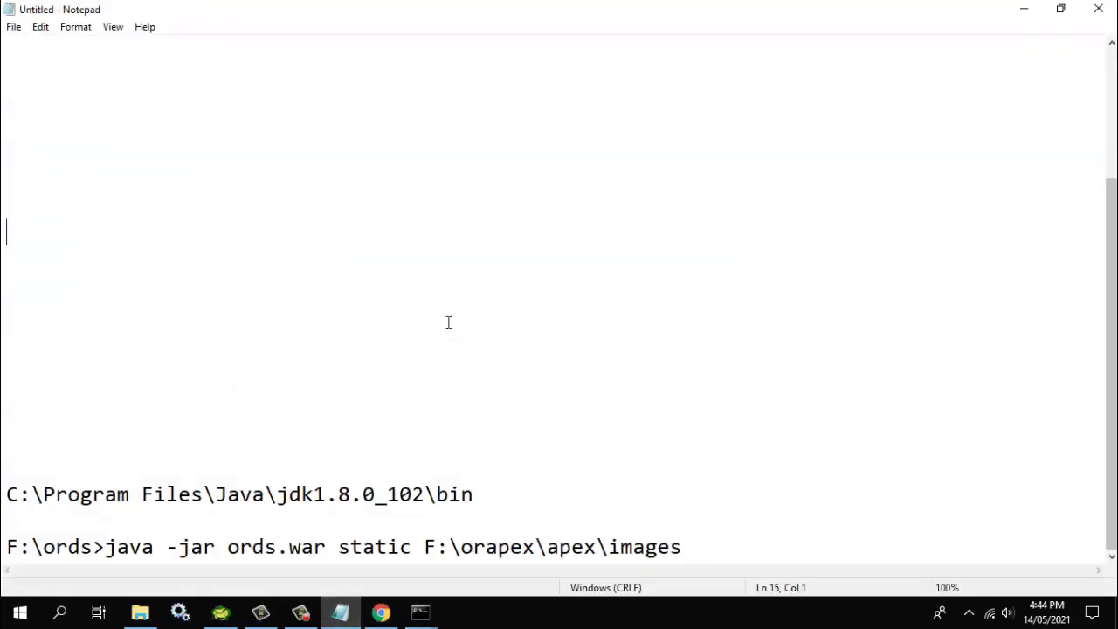
pyautogui.press('Down')
pyautogui.press('Down')
pyautogui.press('Down')
pyautogui.press('Down')
pyautogui.press('Down')
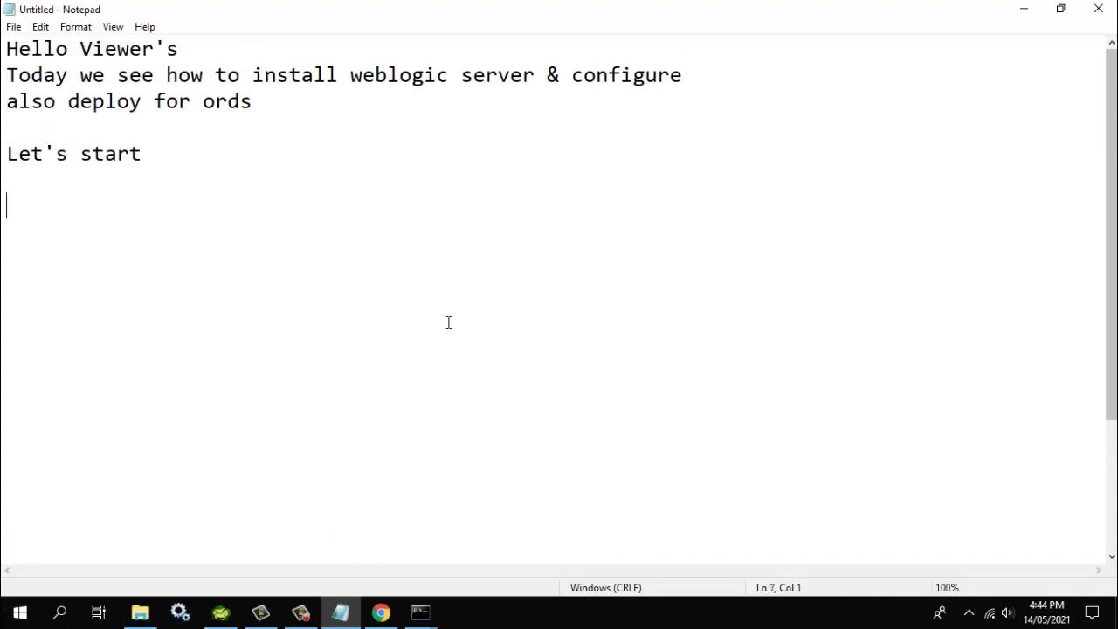
pyautogui.write('Now wor')
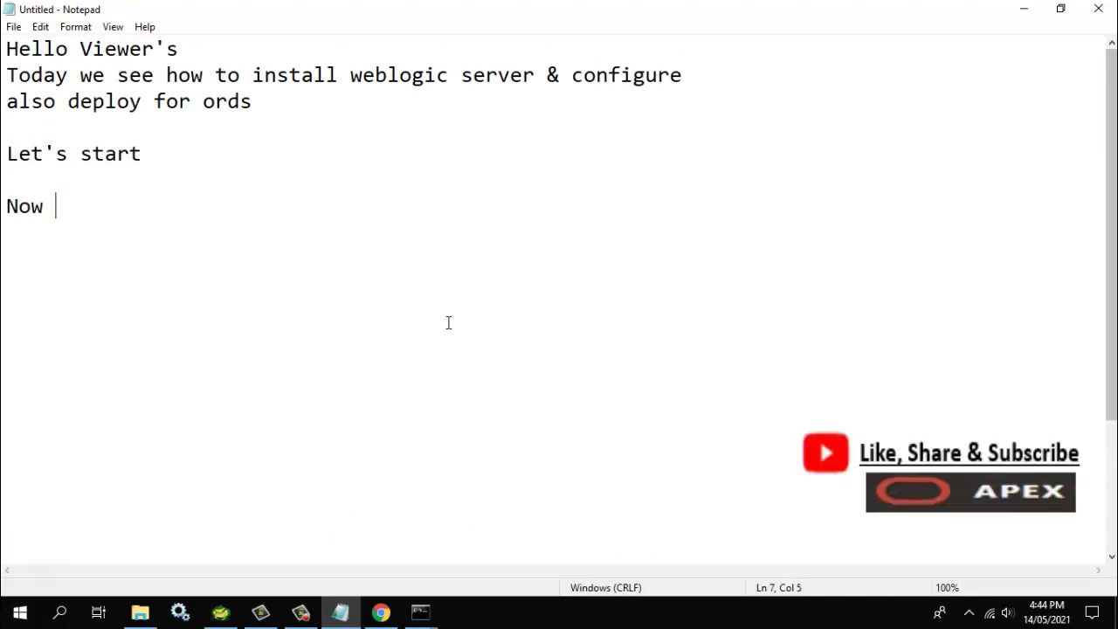
pyautogui.write('king')
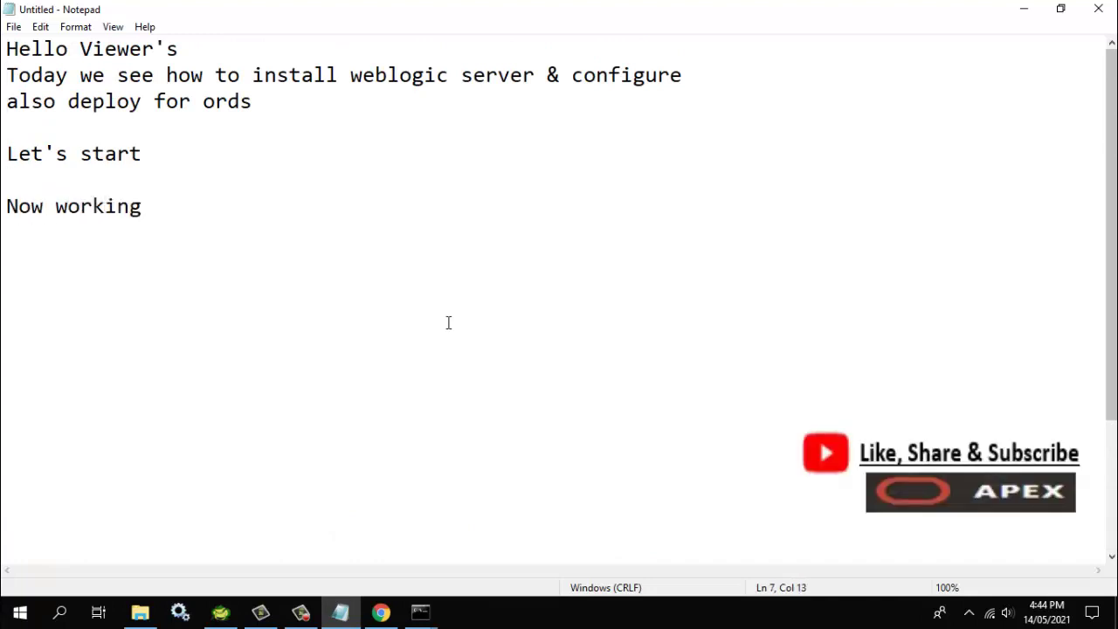